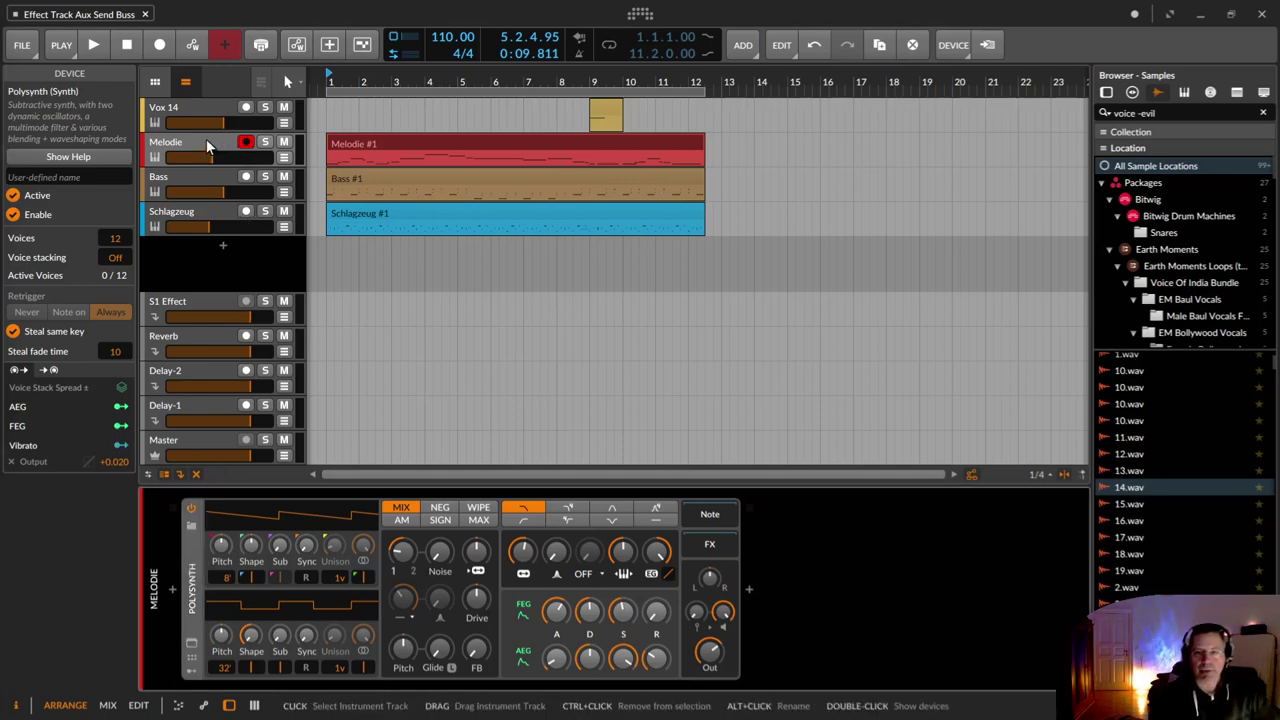
Inspect the Vox 14 and Melodie tracks and play the opening bars of the arrangement
click(209, 146)
click(204, 110)
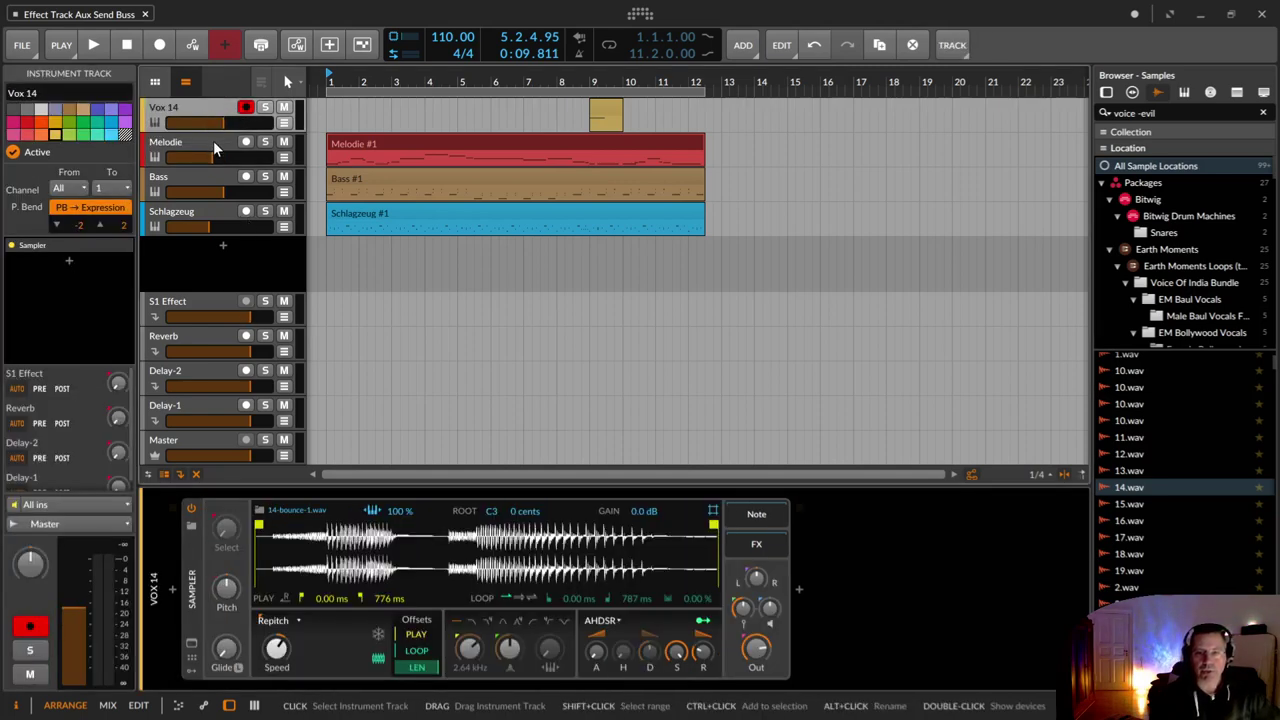
click(213, 141)
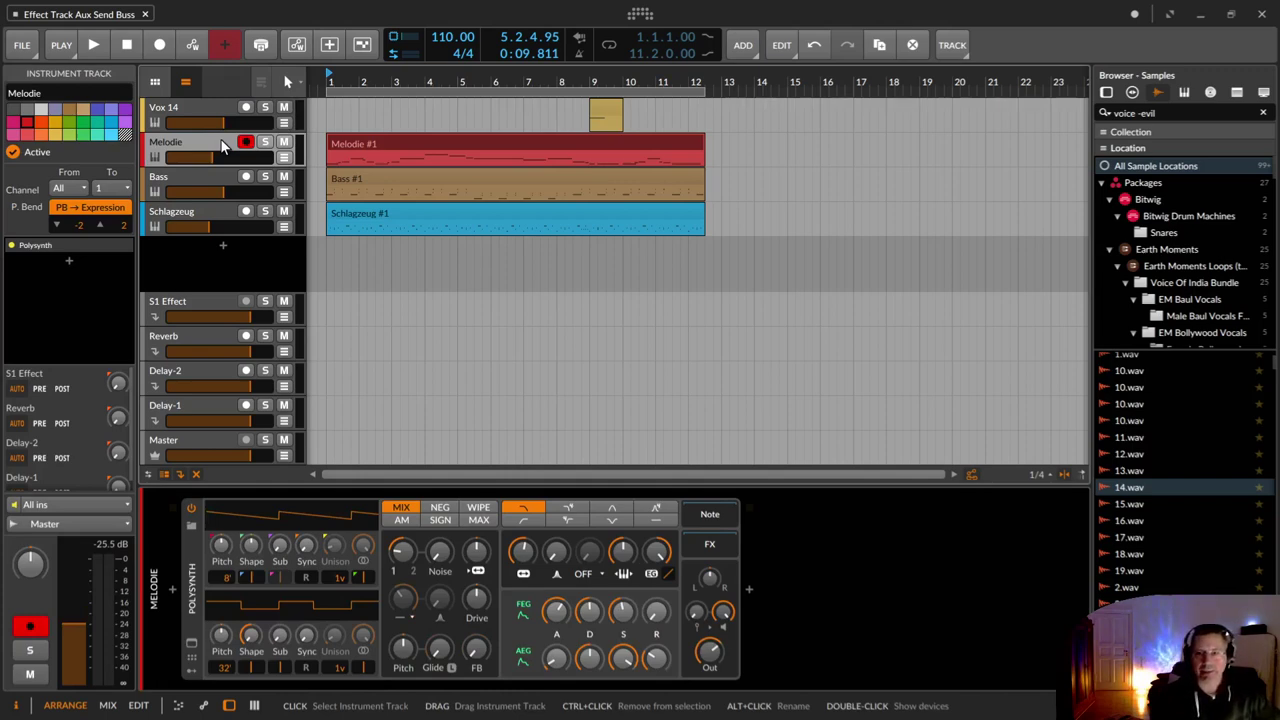
click(366, 142)
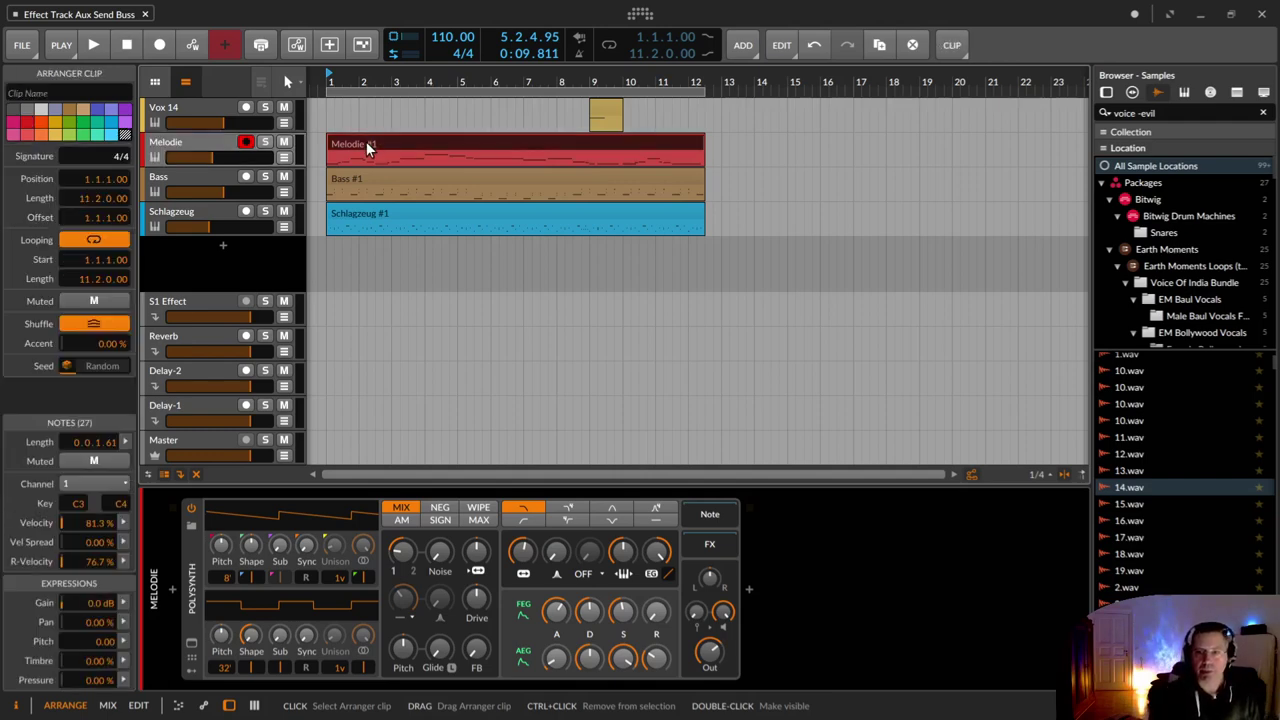
key(space)
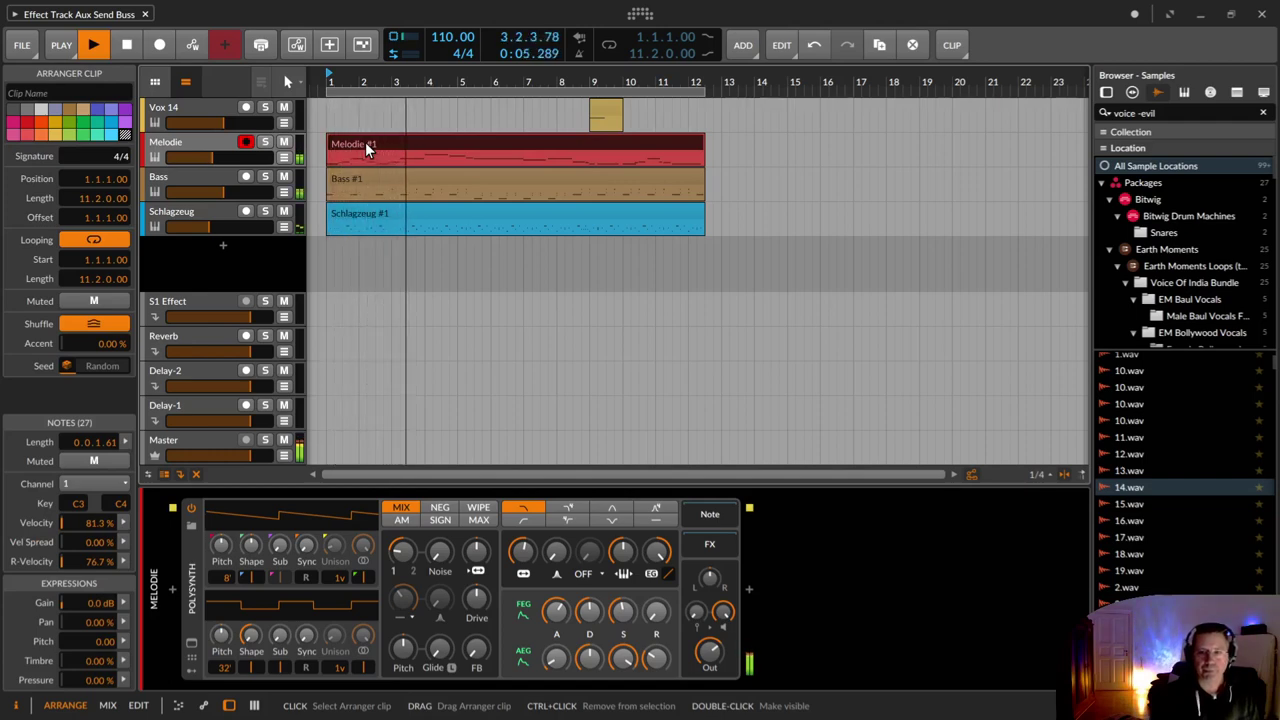
key(space)
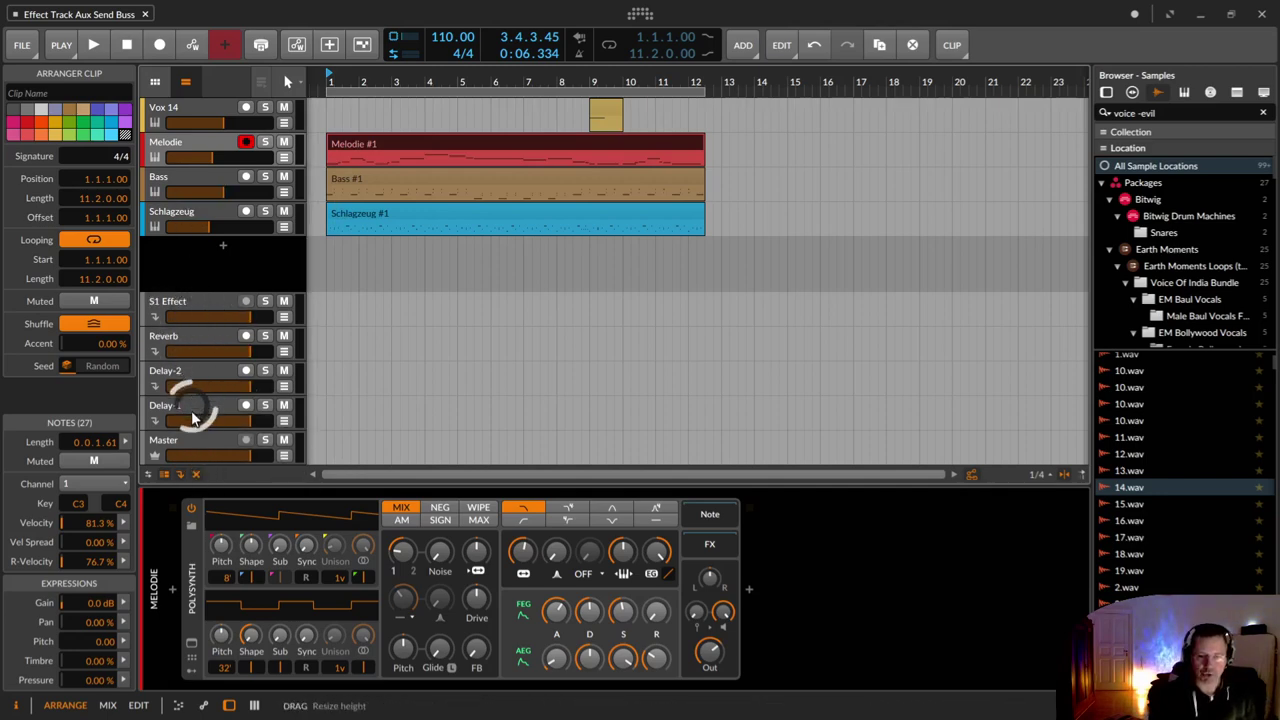
Examine the devices on the Reverb, Delay-2 and Delay-1 effect tracks
click(172, 342)
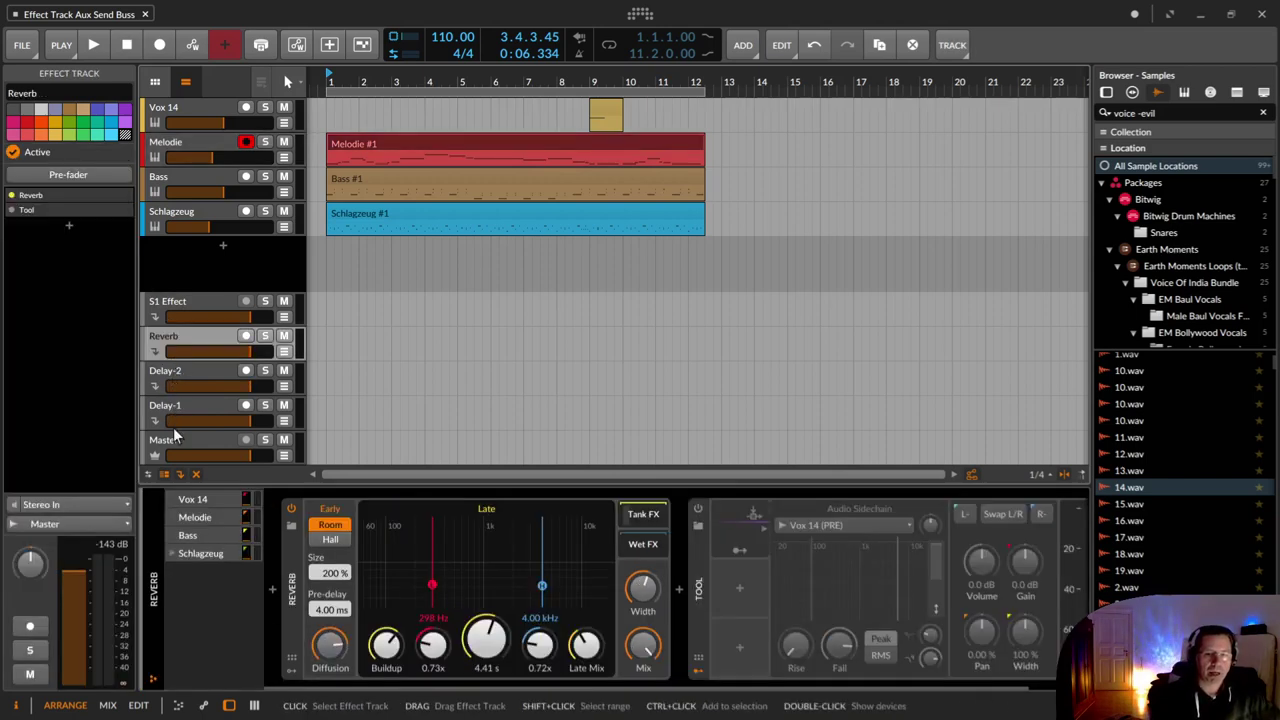
click(174, 390)
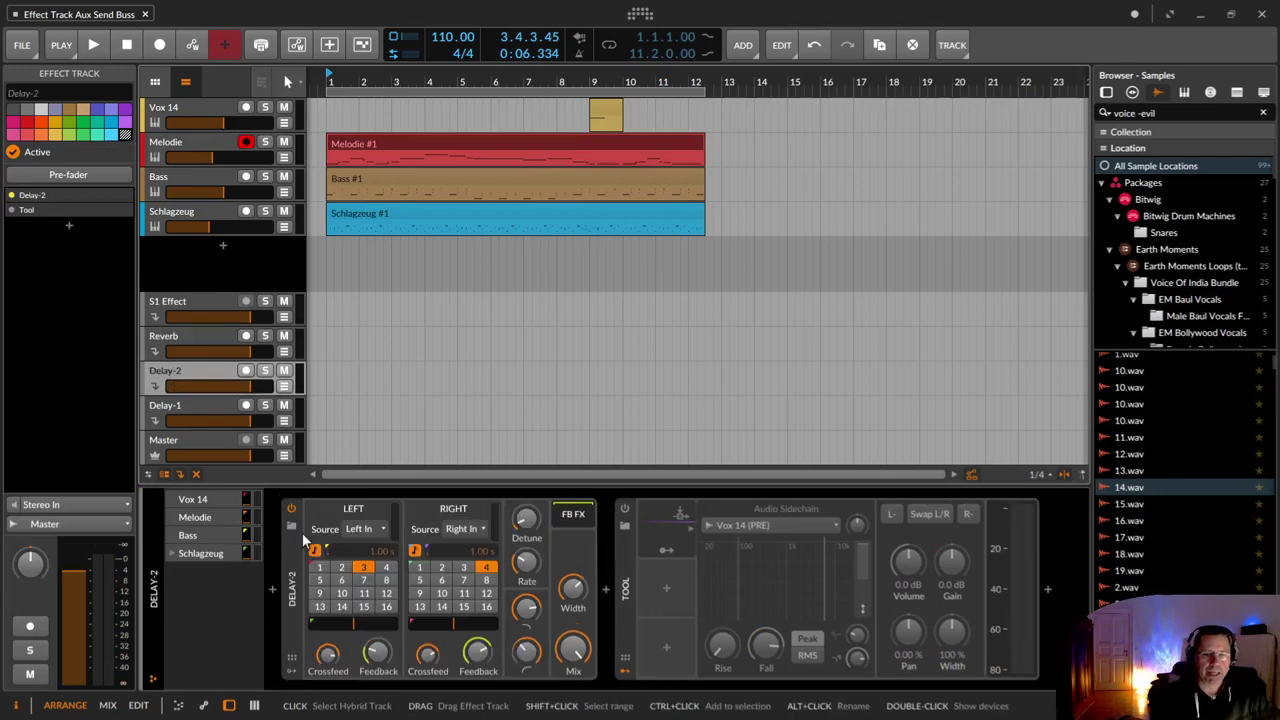
click(175, 401)
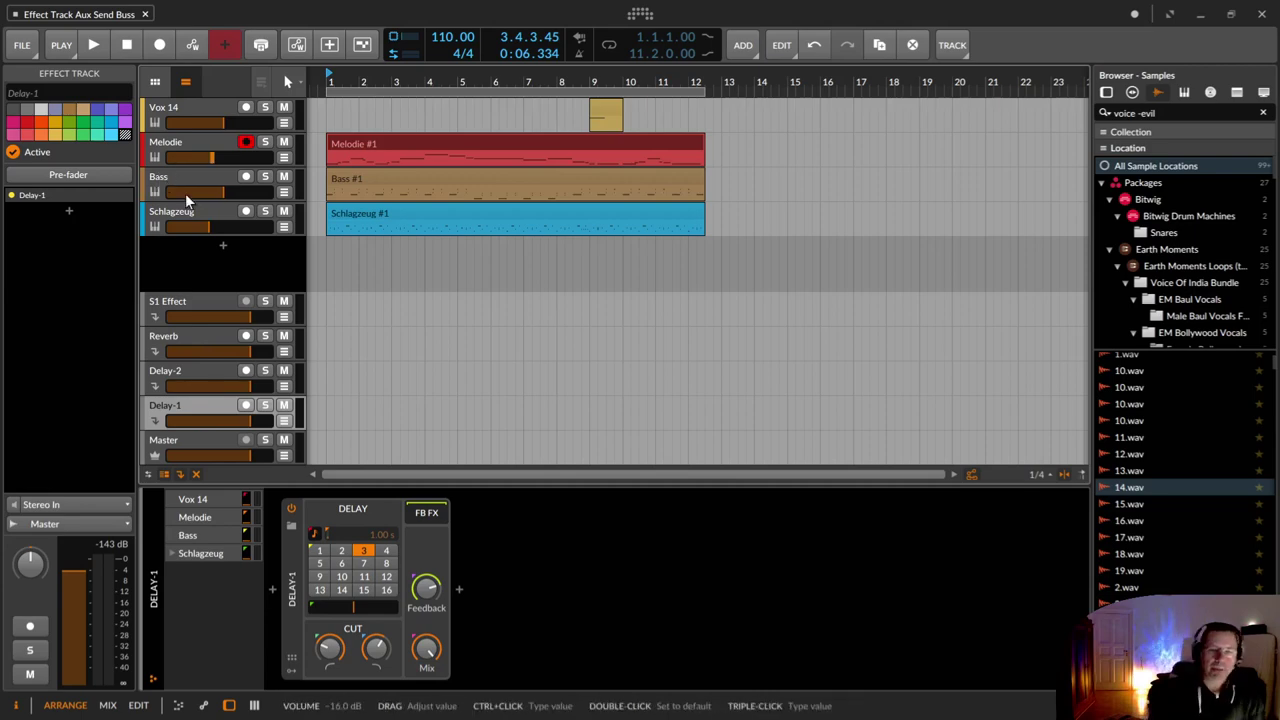
Insert a Reverb device after the Sampler on the Vox 14 track and delete it again
click(204, 108)
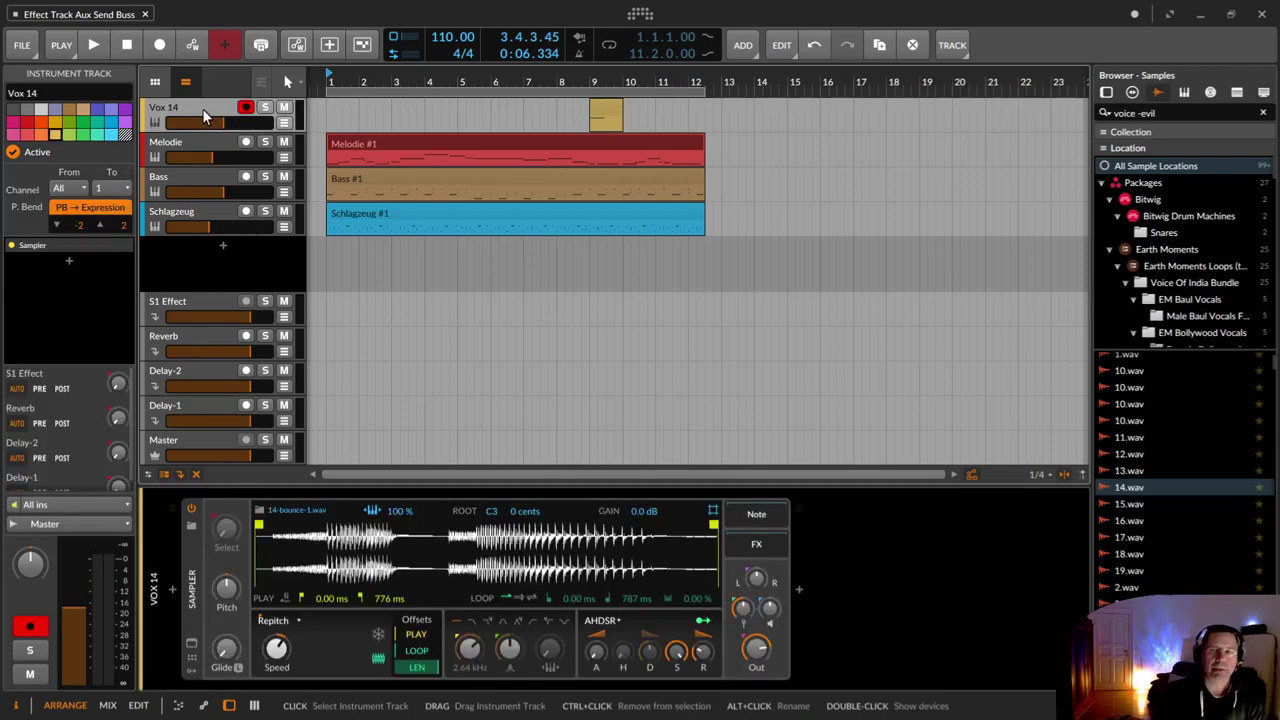
click(800, 593)
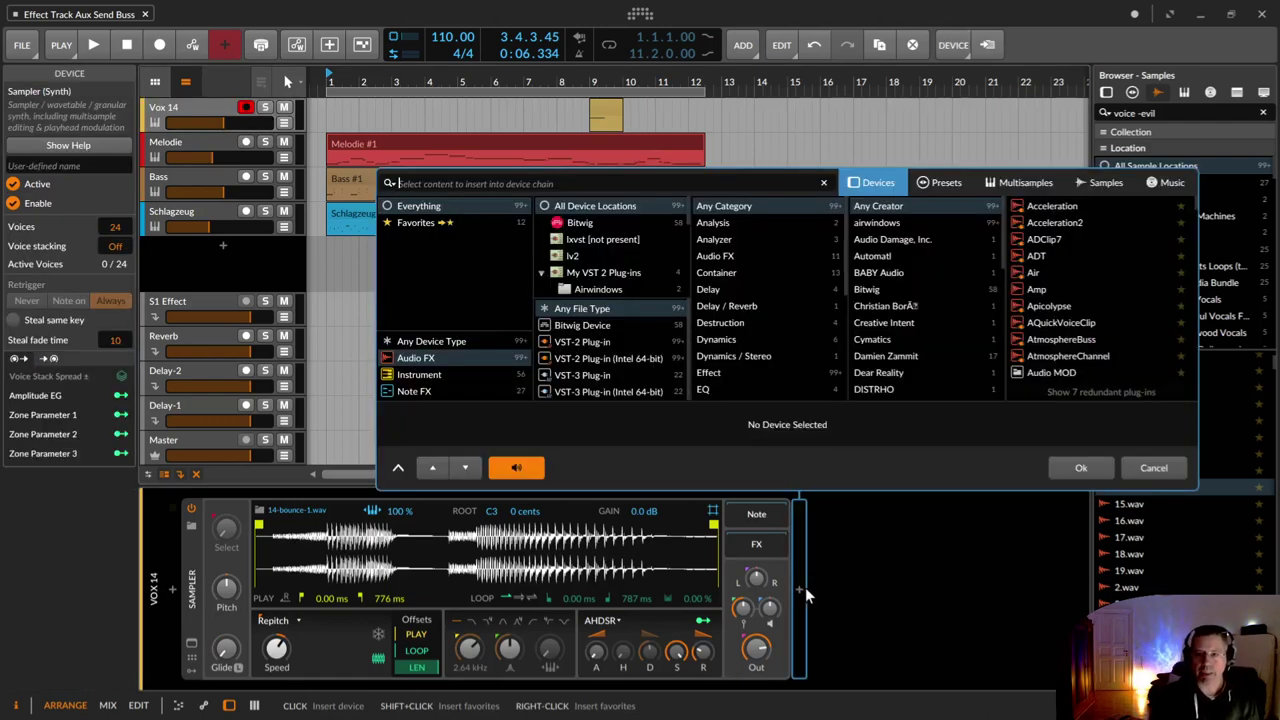
key(Escape)
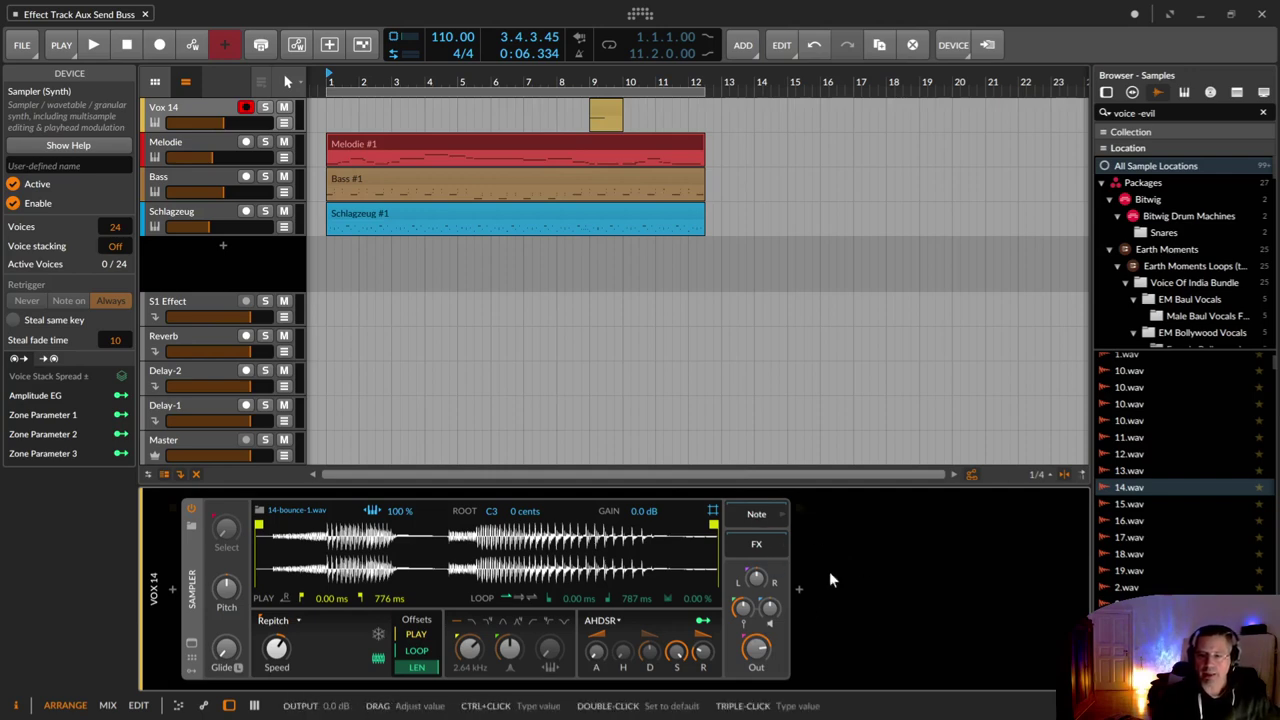
click(799, 593)
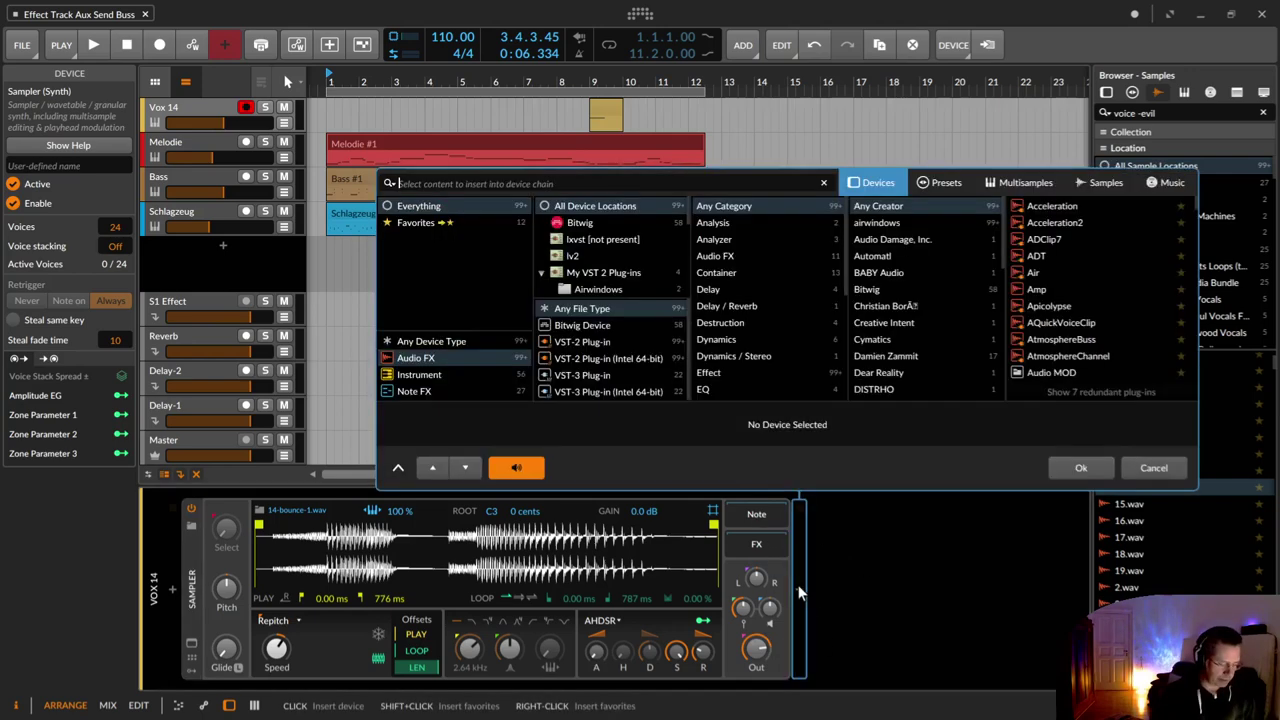
text(reverb)
key(Return)
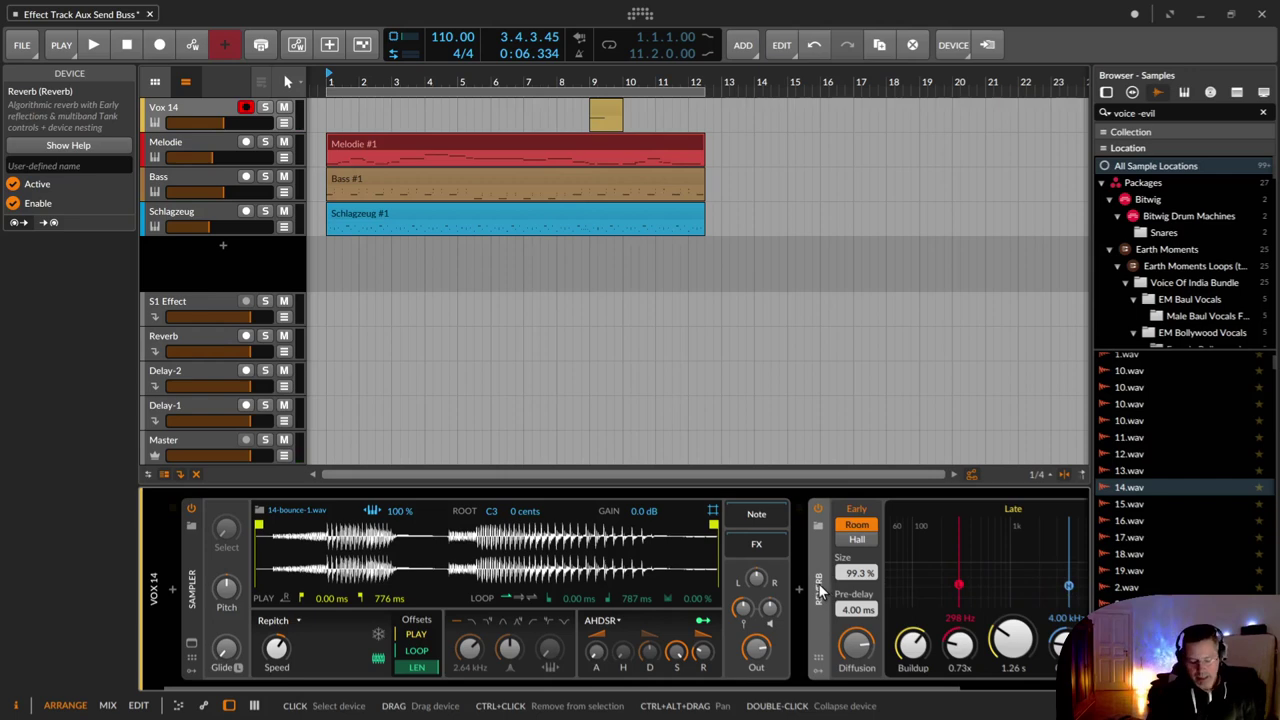
key(Delete)
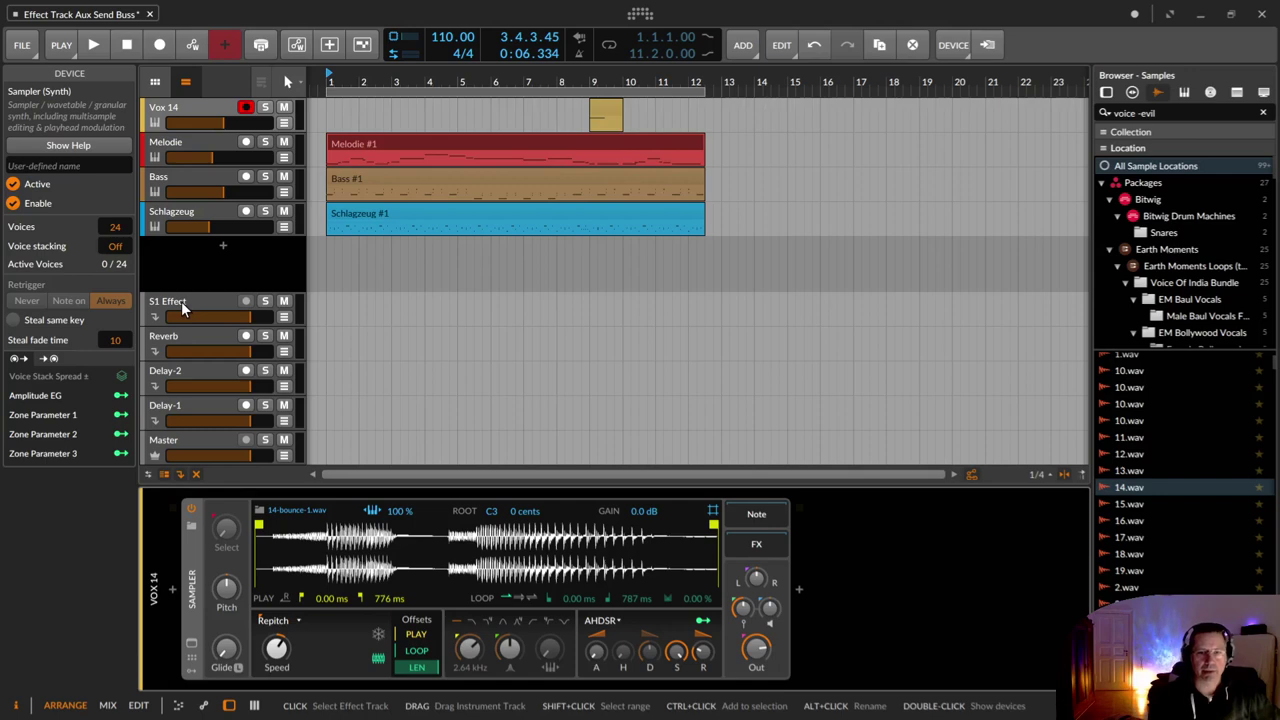
Review the available track types to add, including the effect track, and view the Reverb effect track's devices
click(740, 44)
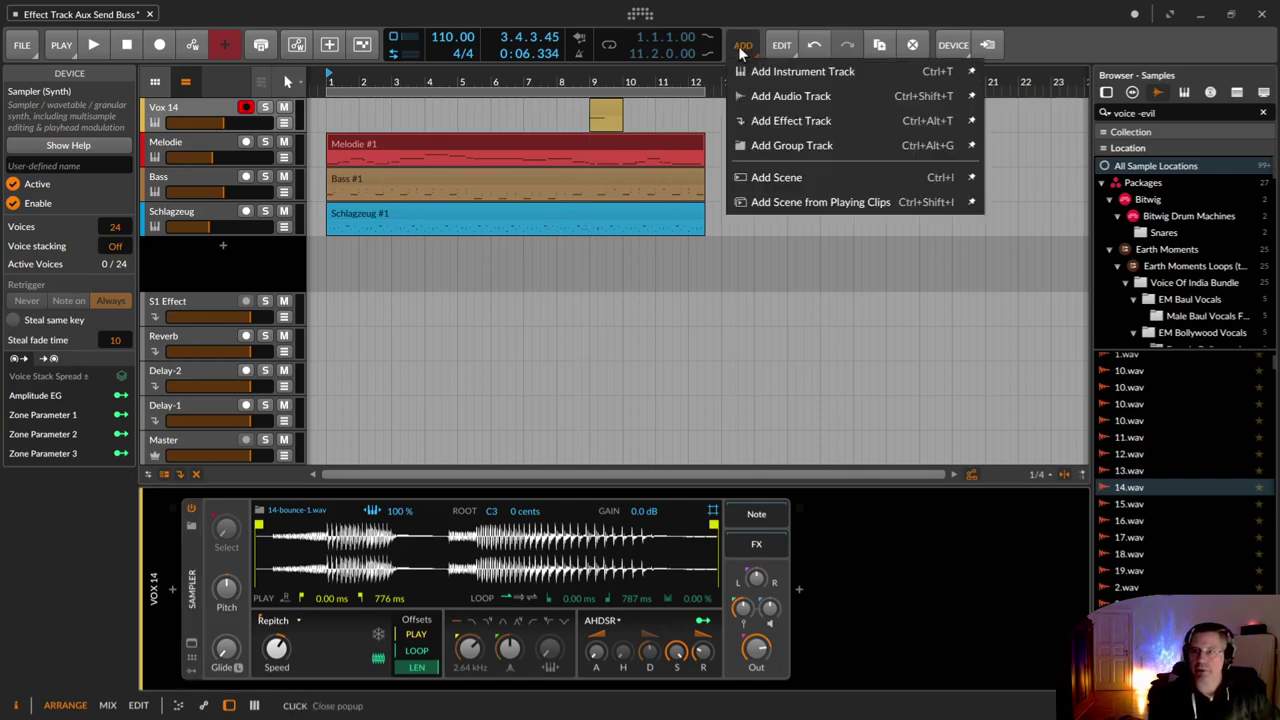
click(557, 322)
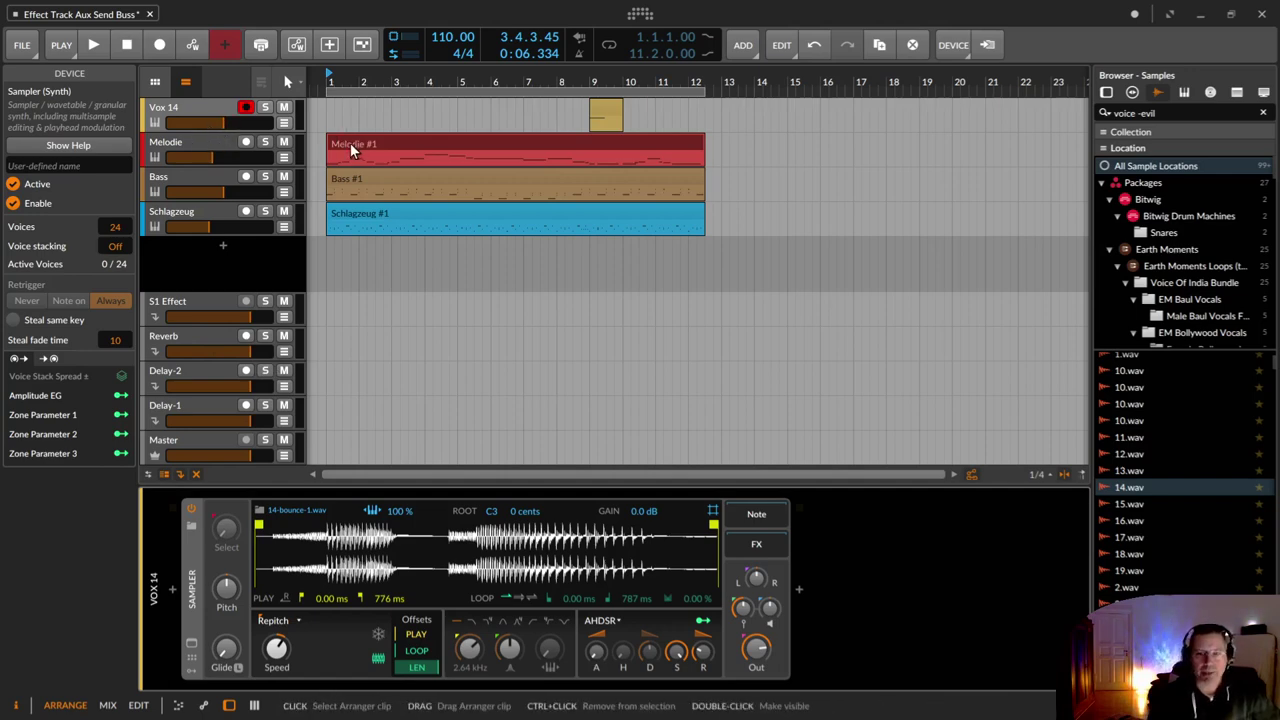
click(189, 334)
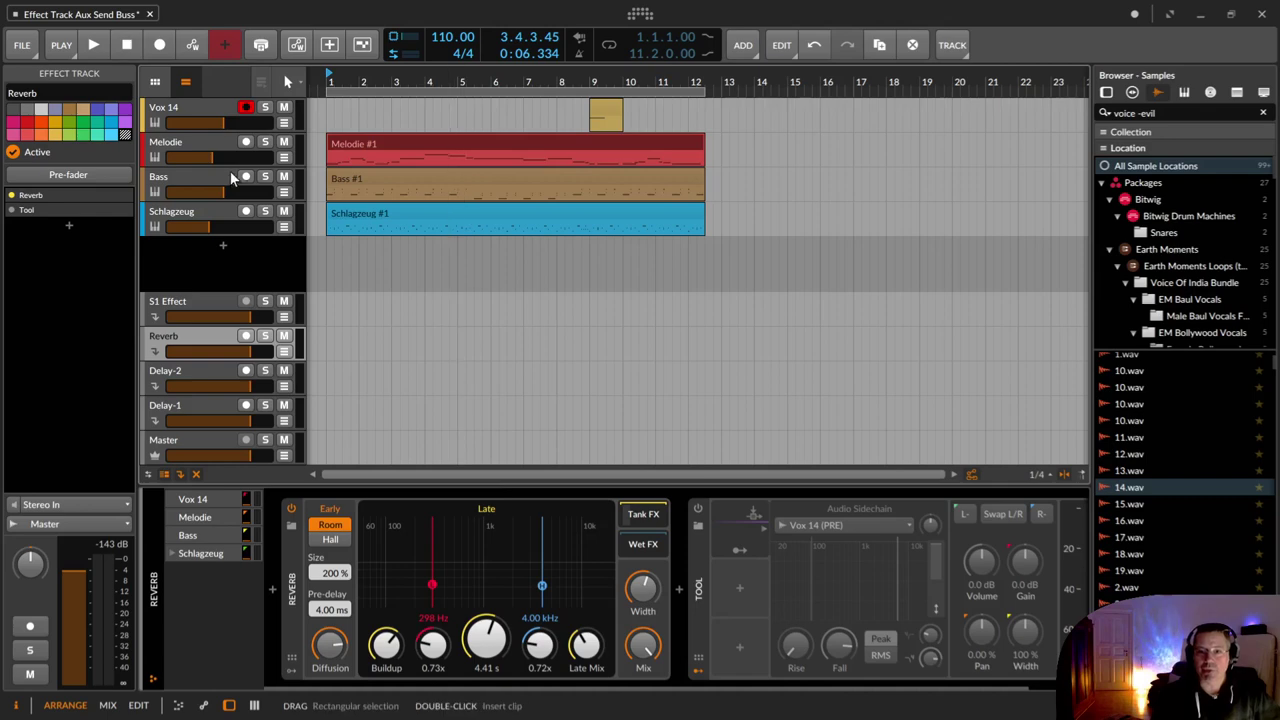
Solo the Melodie track and enable arranger looping over the clips
click(202, 144)
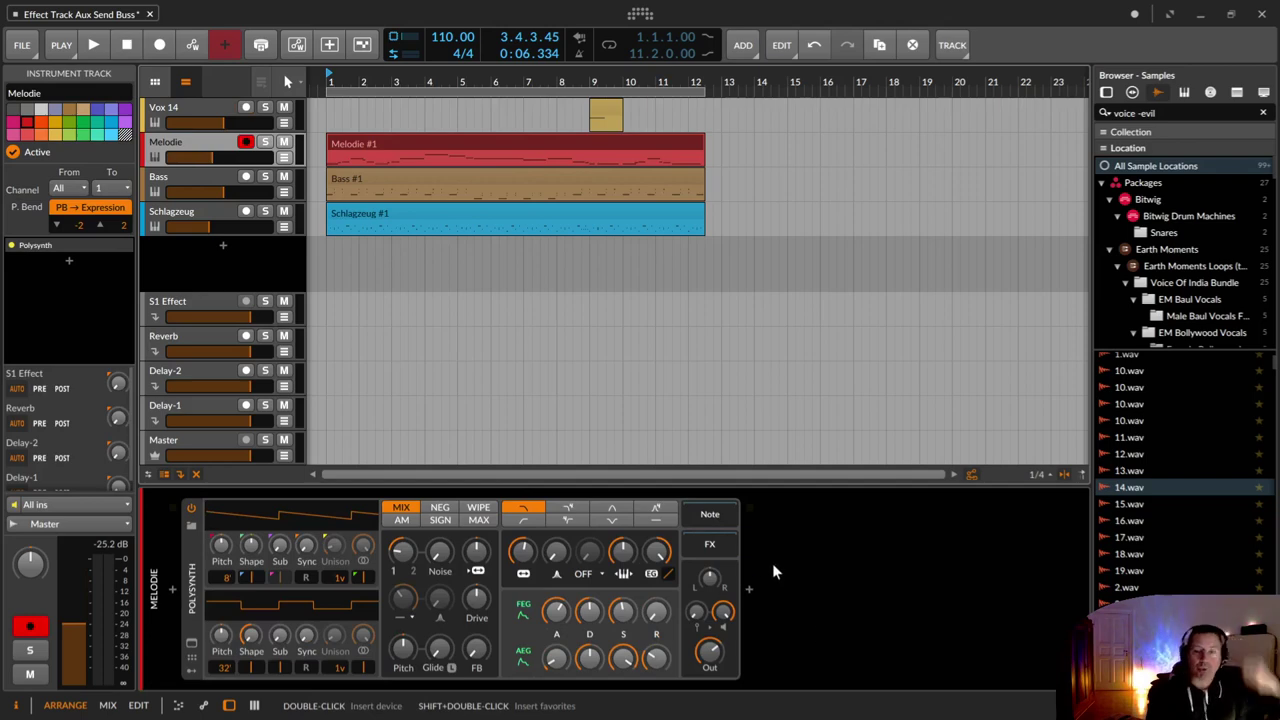
click(264, 142)
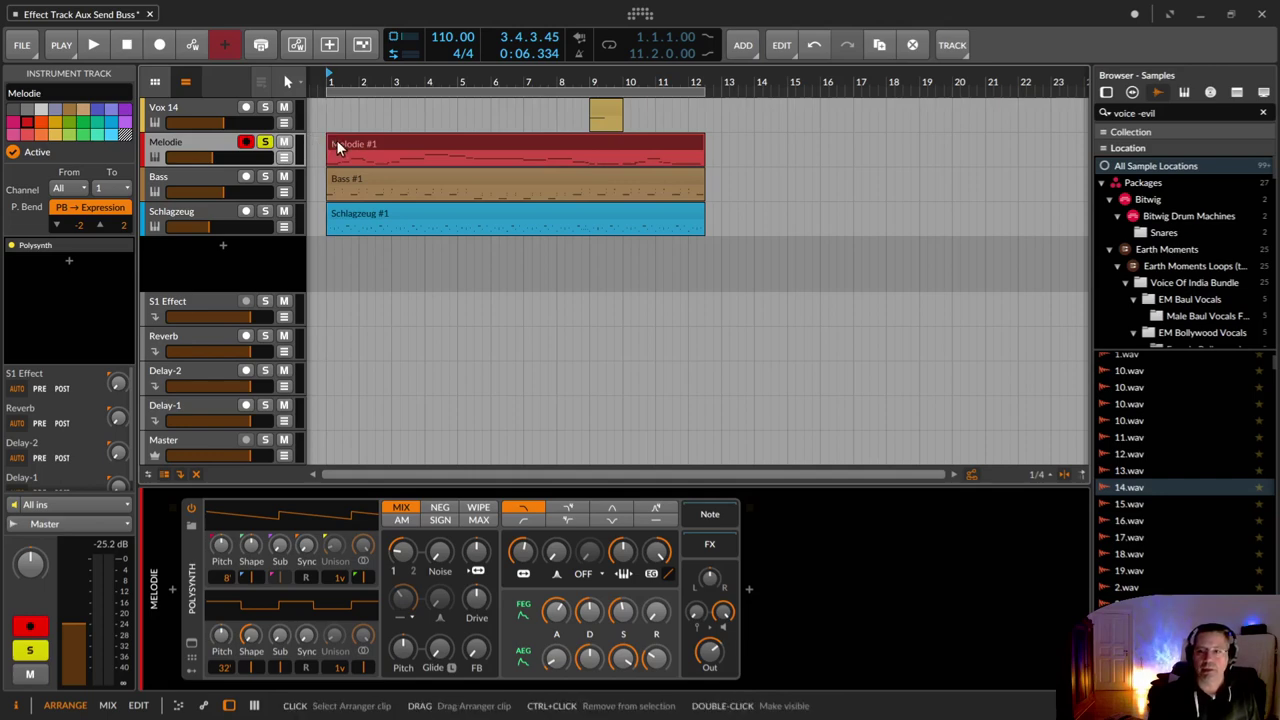
click(338, 140)
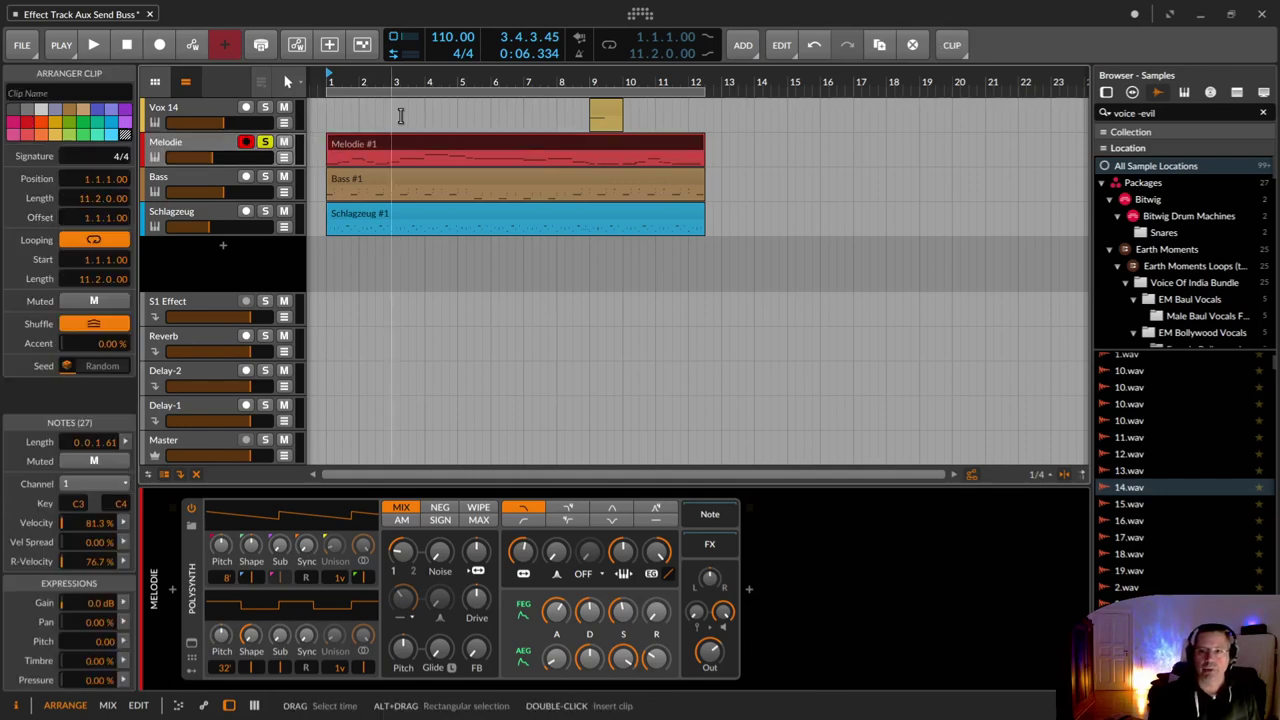
click(609, 45)
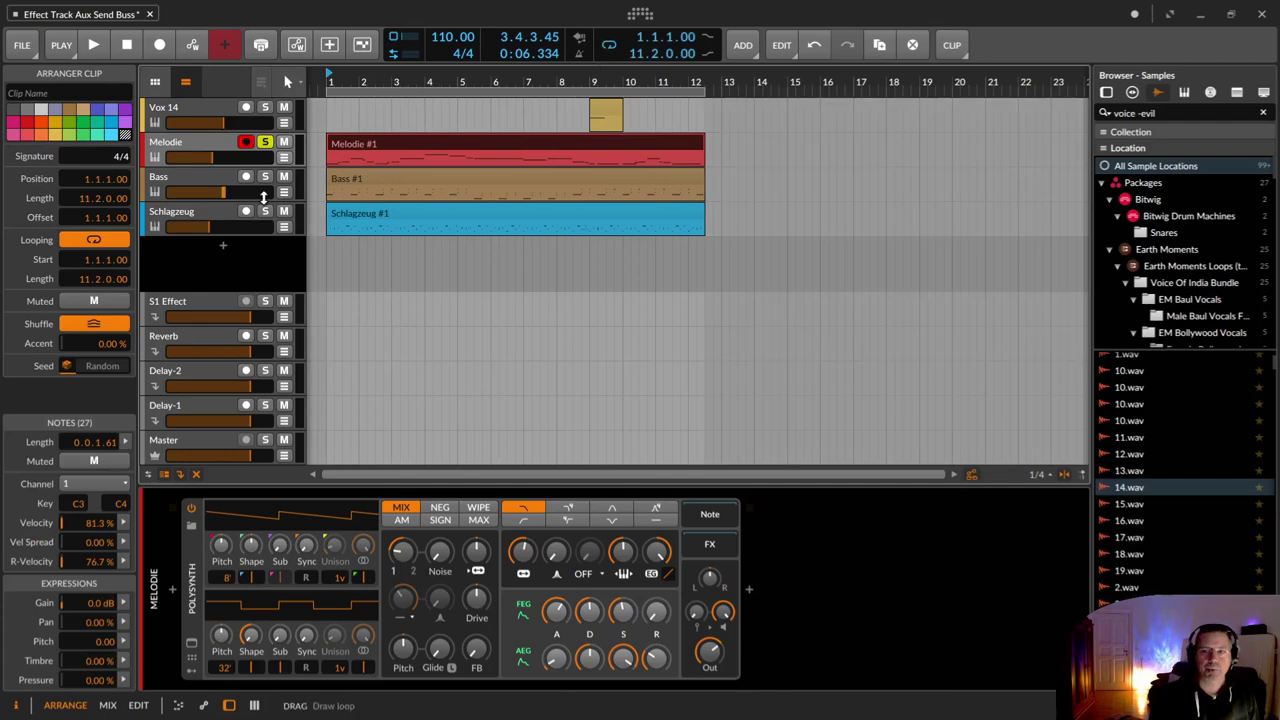
click(209, 158)
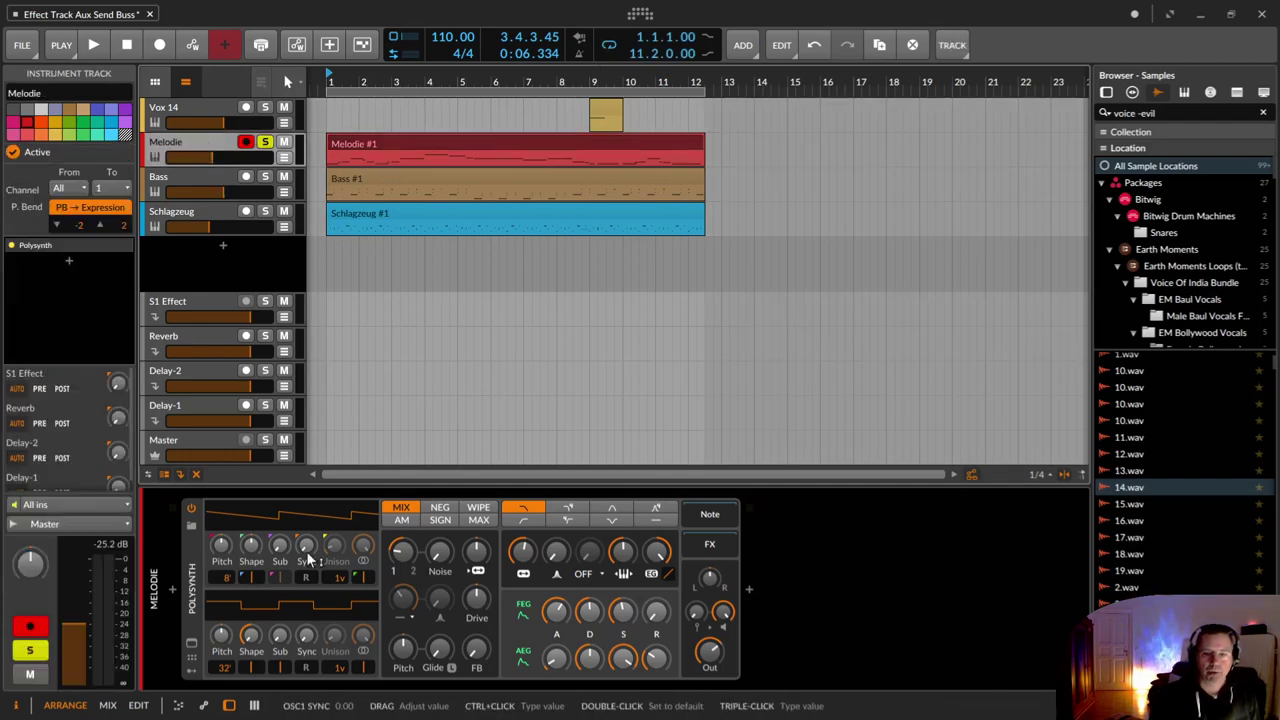
Show the mixer with its send controls beneath the arrangement instead of the device chain
click(108, 706)
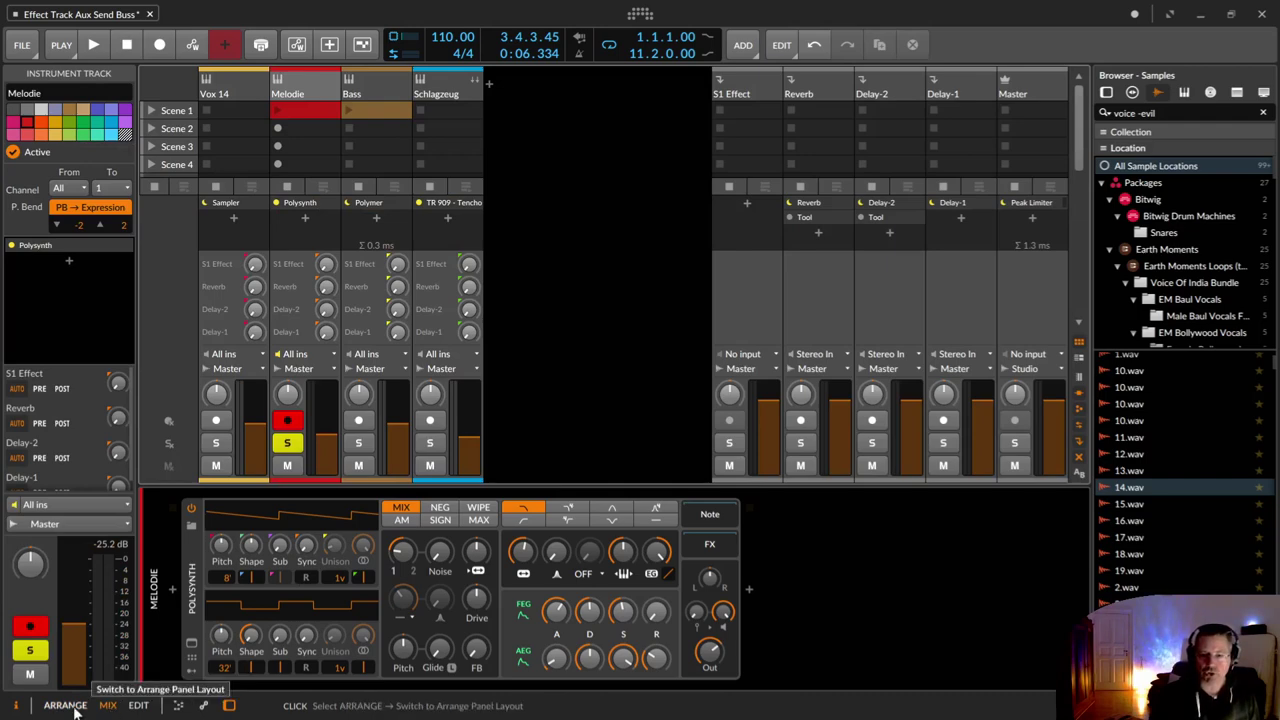
click(77, 708)
click(254, 706)
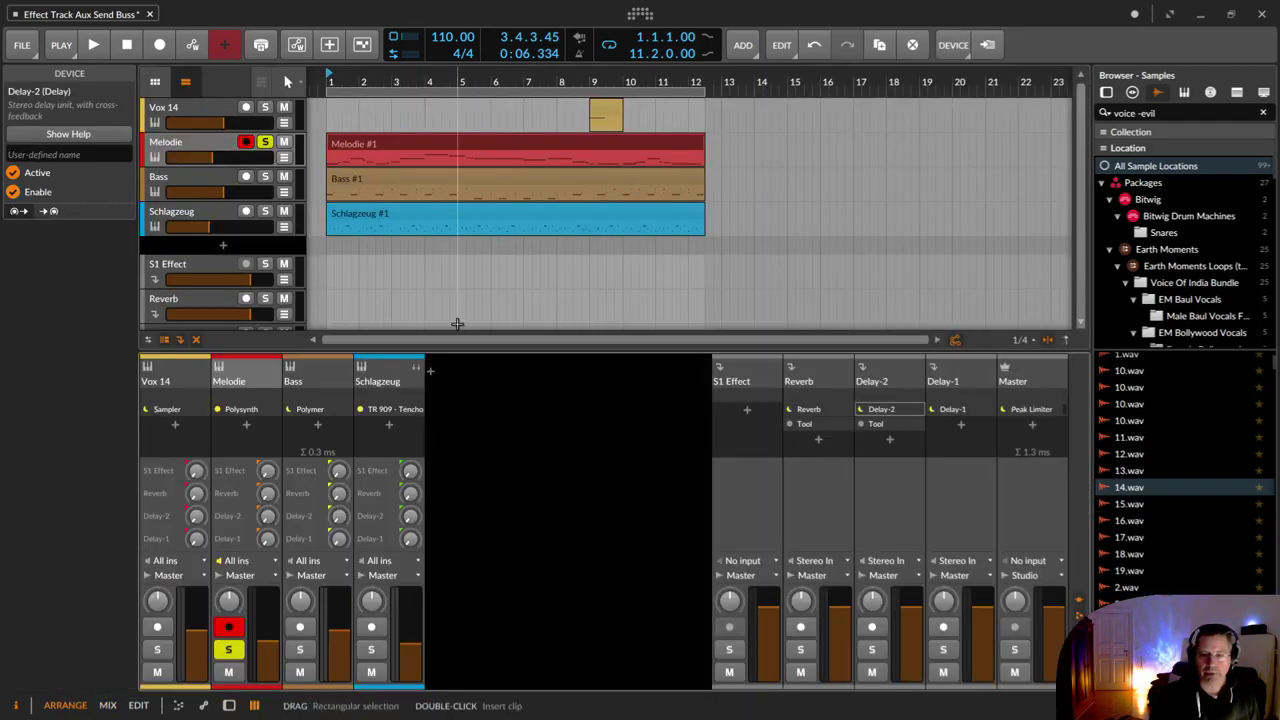
Raise the Melodie track's Reverb send during playback, first to about -21.9 dB and then higher
click(364, 143)
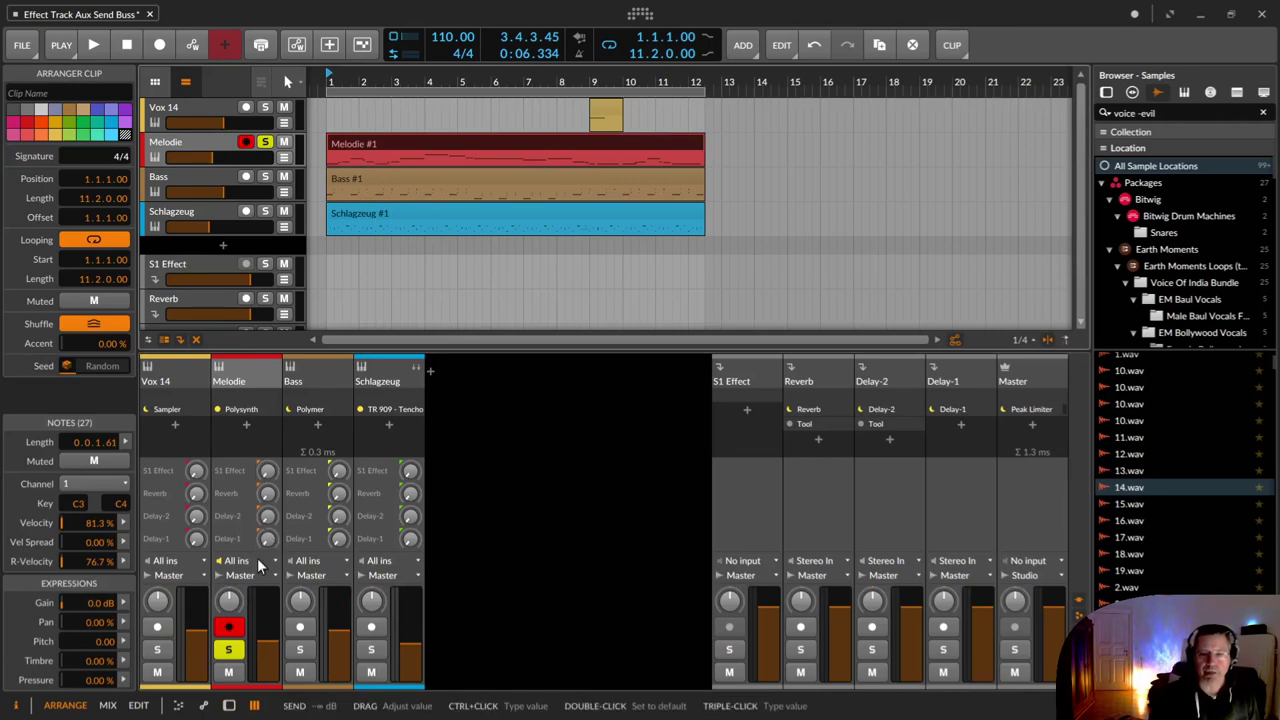
click(196, 141)
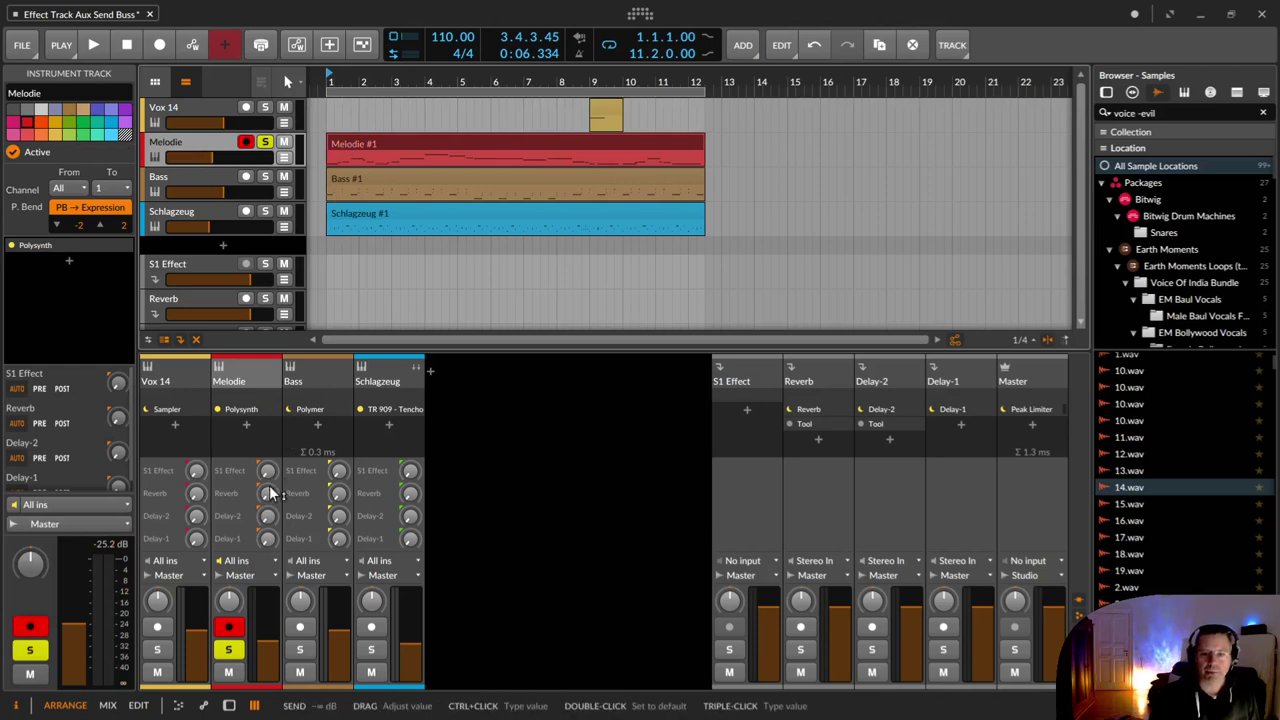
key(space)
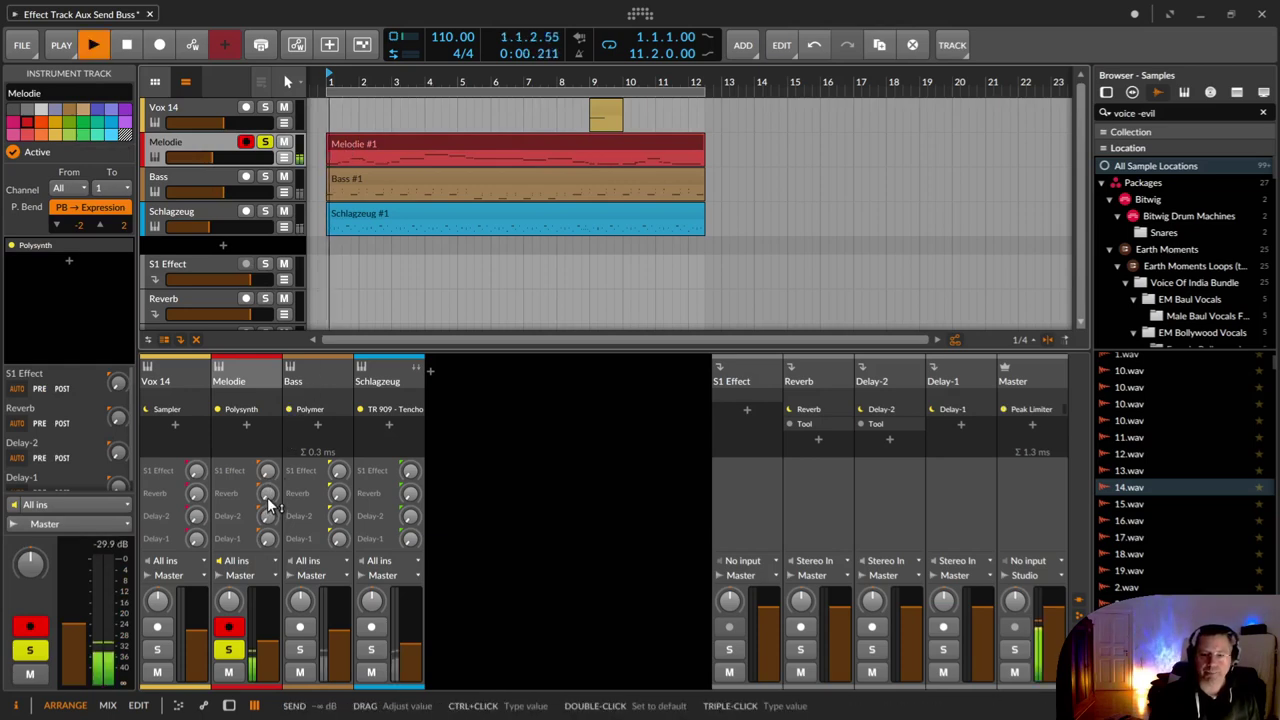
click(267, 497)
drag(267, 497, 267, 467)
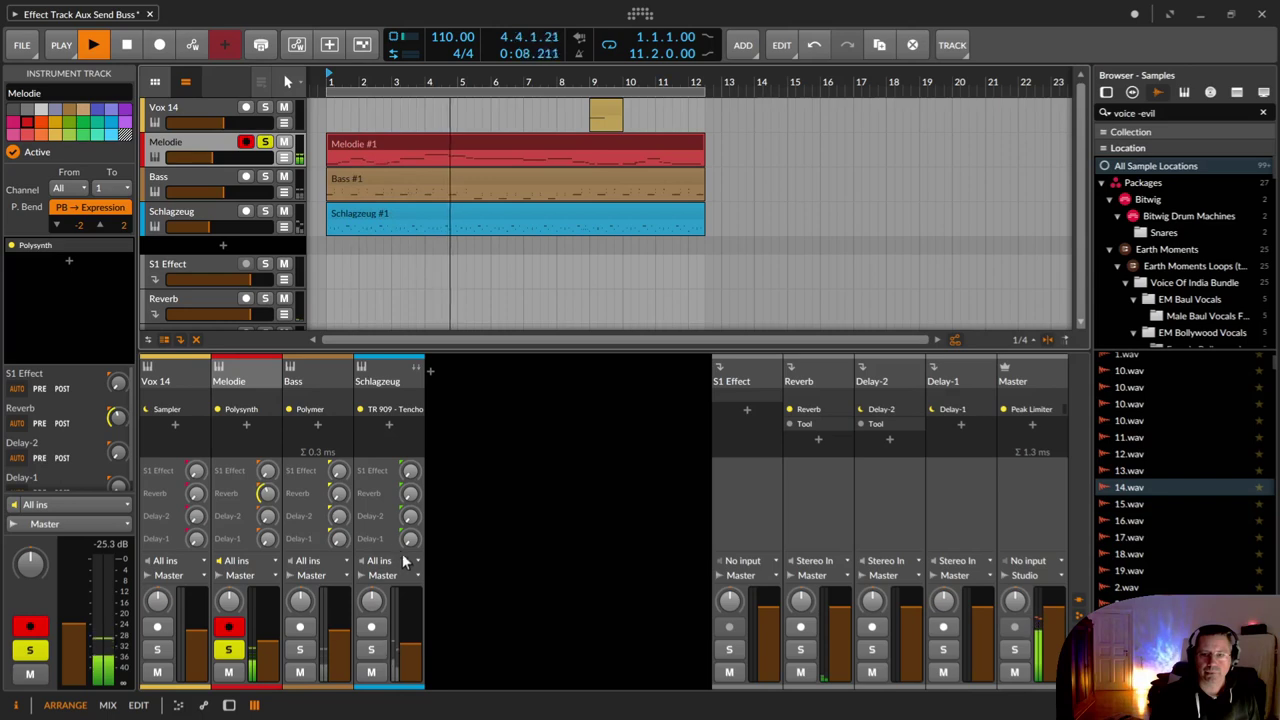
key(space)
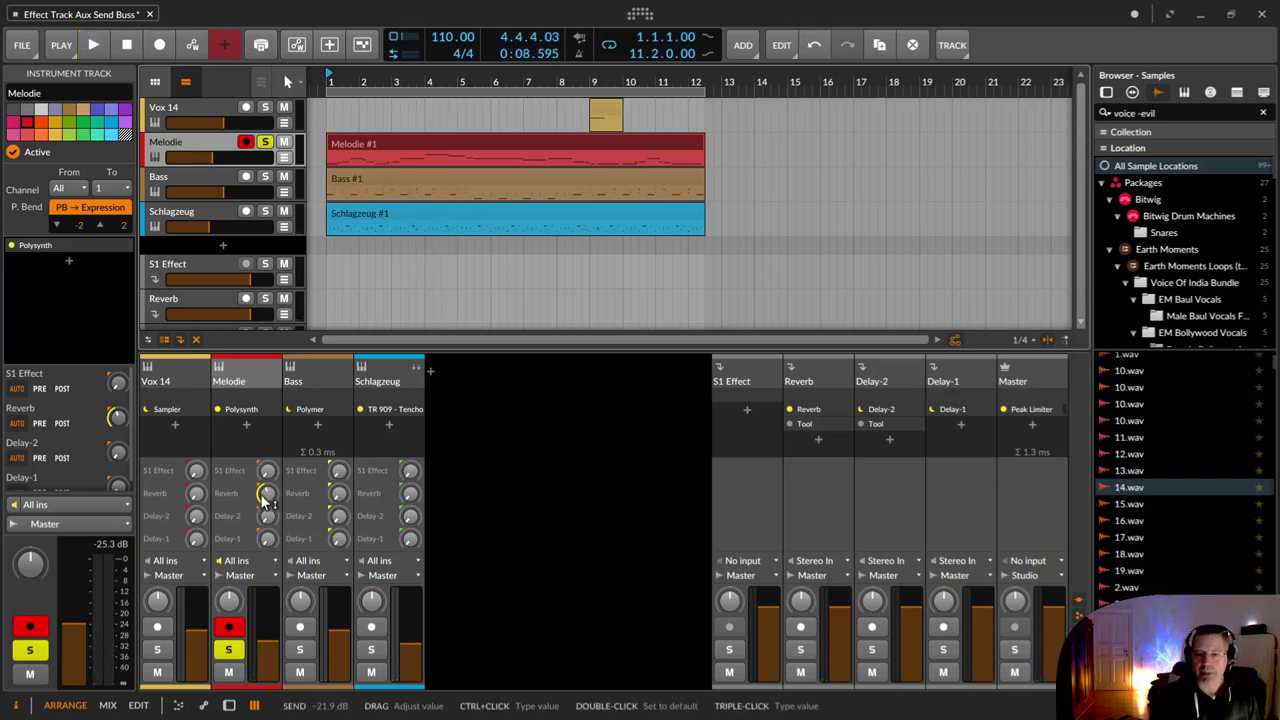
key(space)
drag(265, 503, 265, 470)
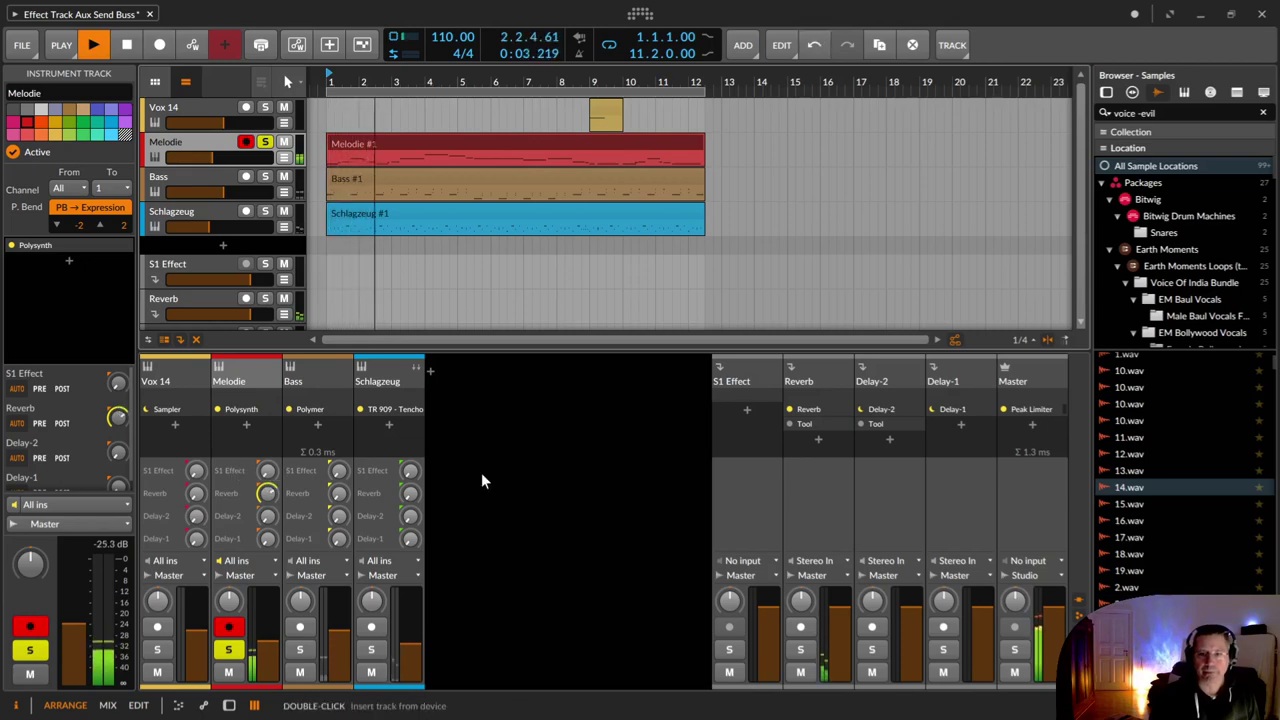
key(space)
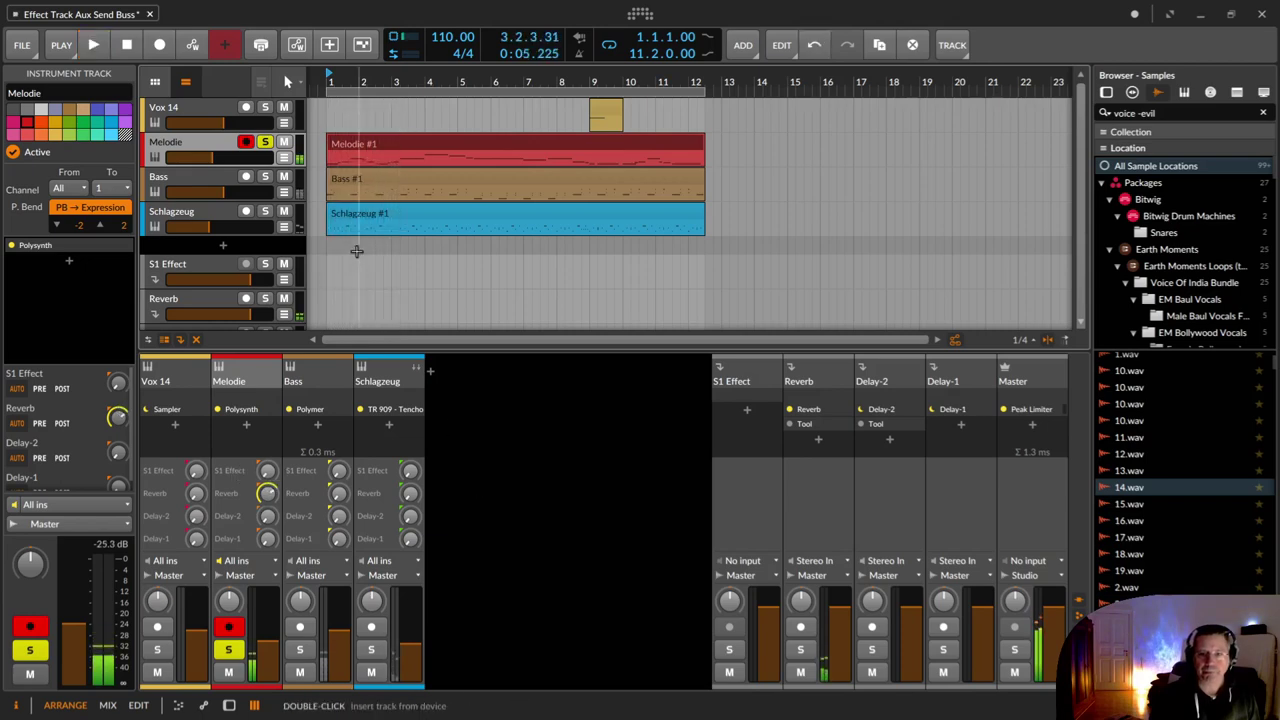
Solo the Bass track and raise its Reverb send above about -14.4 dB during playback
click(197, 177)
key(space)
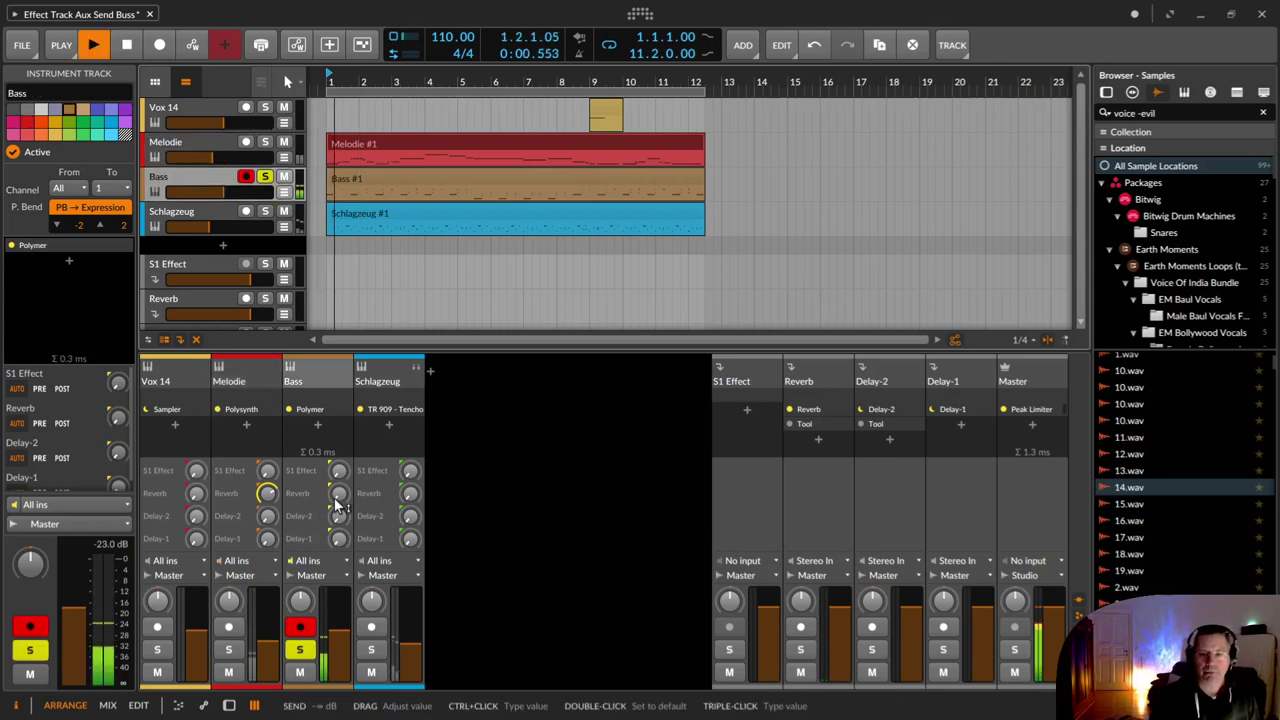
drag(338, 470, 338, 430)
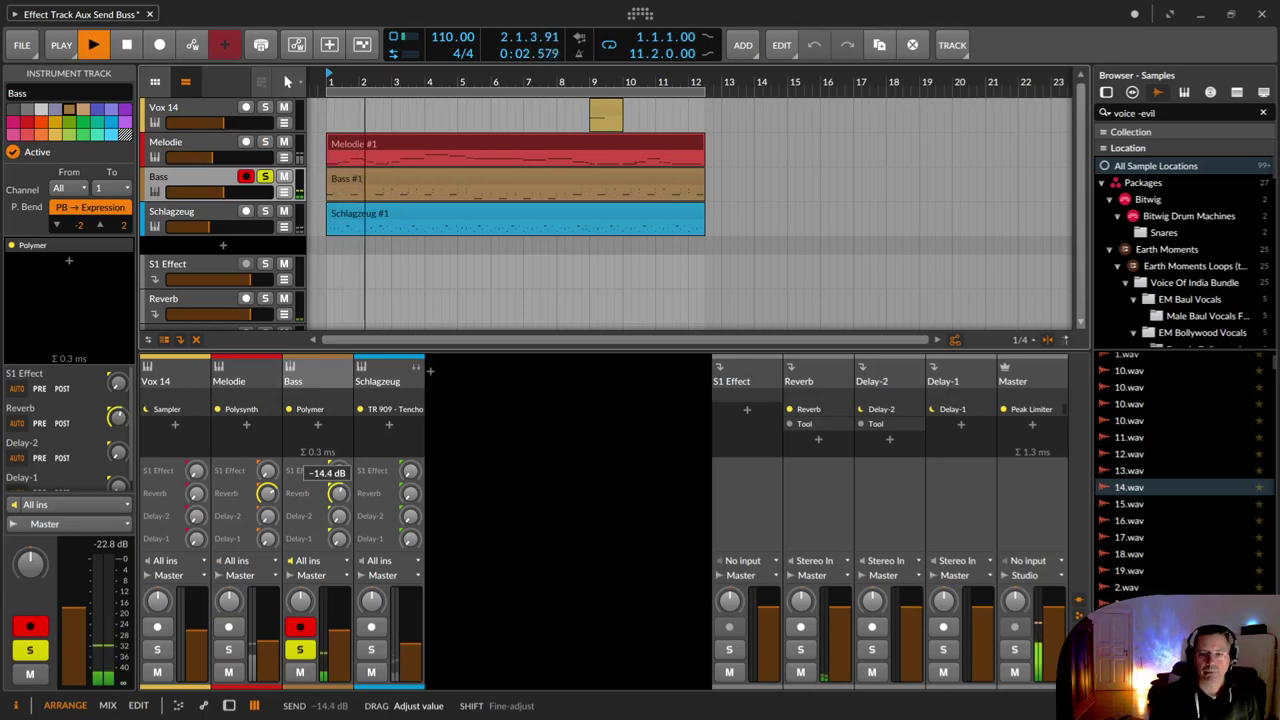
drag(339, 493, 339, 484)
key(space)
Clear the solo state from all tracks
click(264, 141)
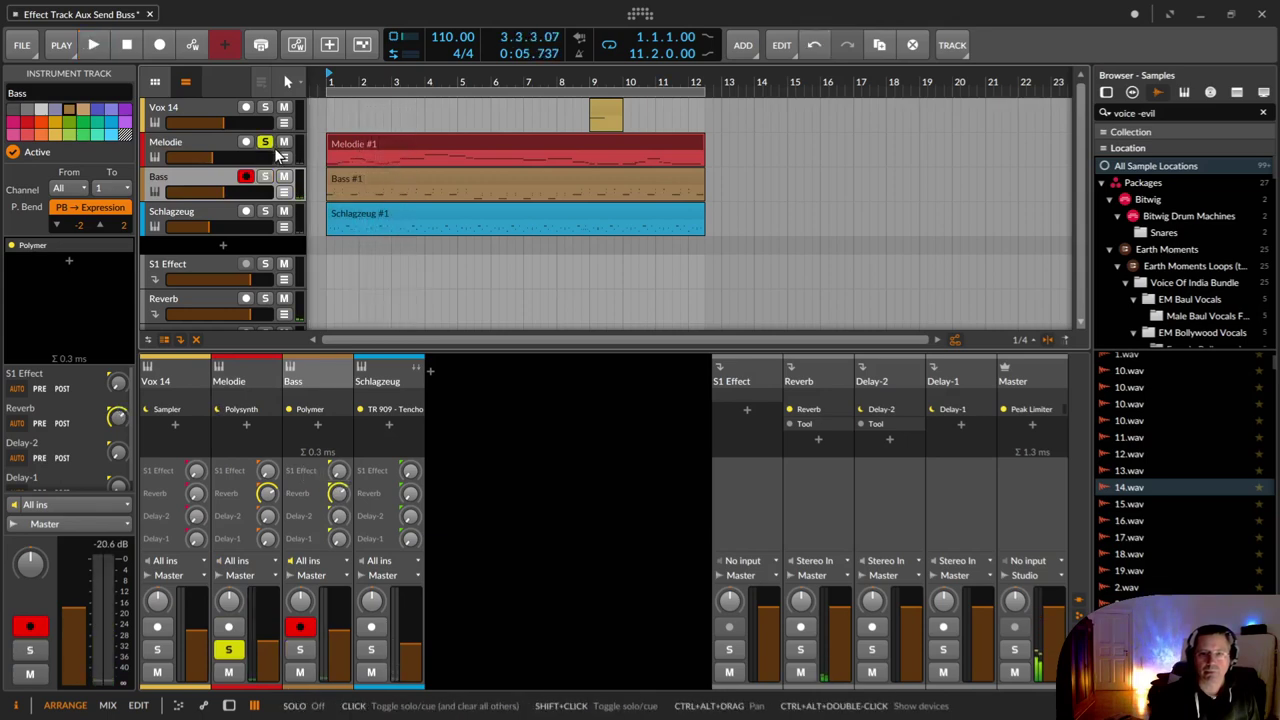
click(264, 143)
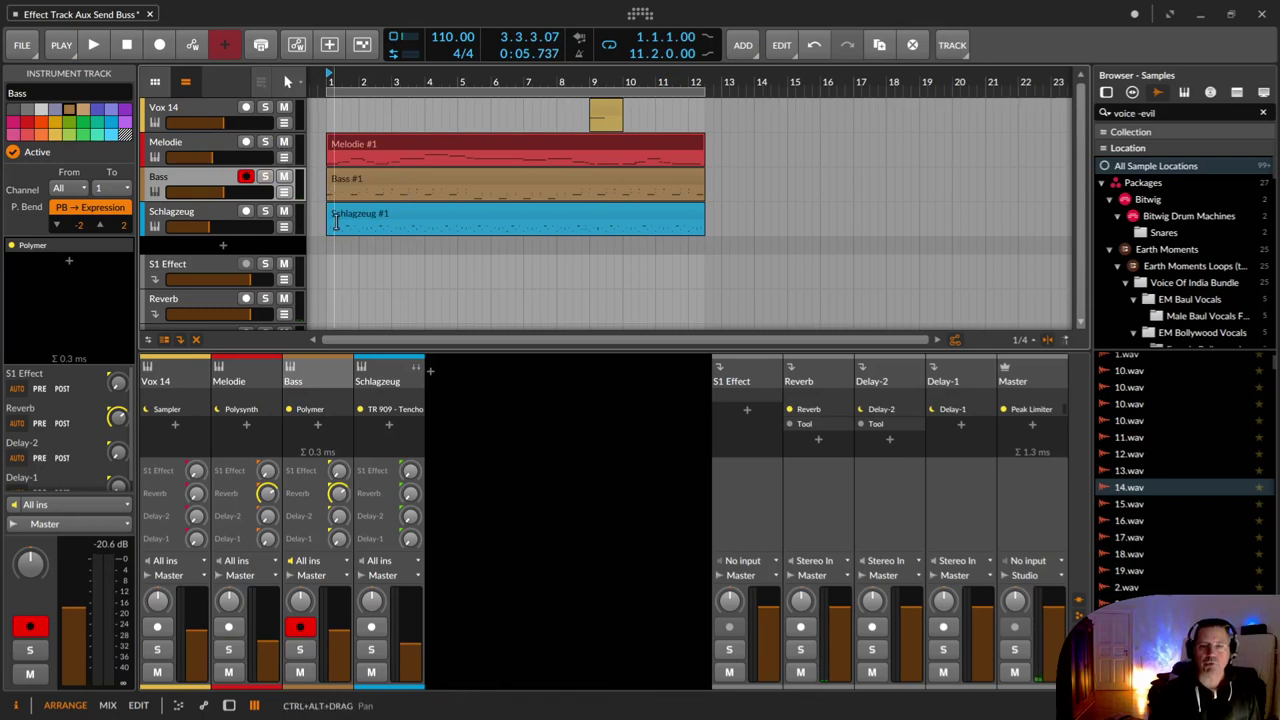
Raise the Schlagzeug track's Reverb send to about -20.9 dB during playback
key(space)
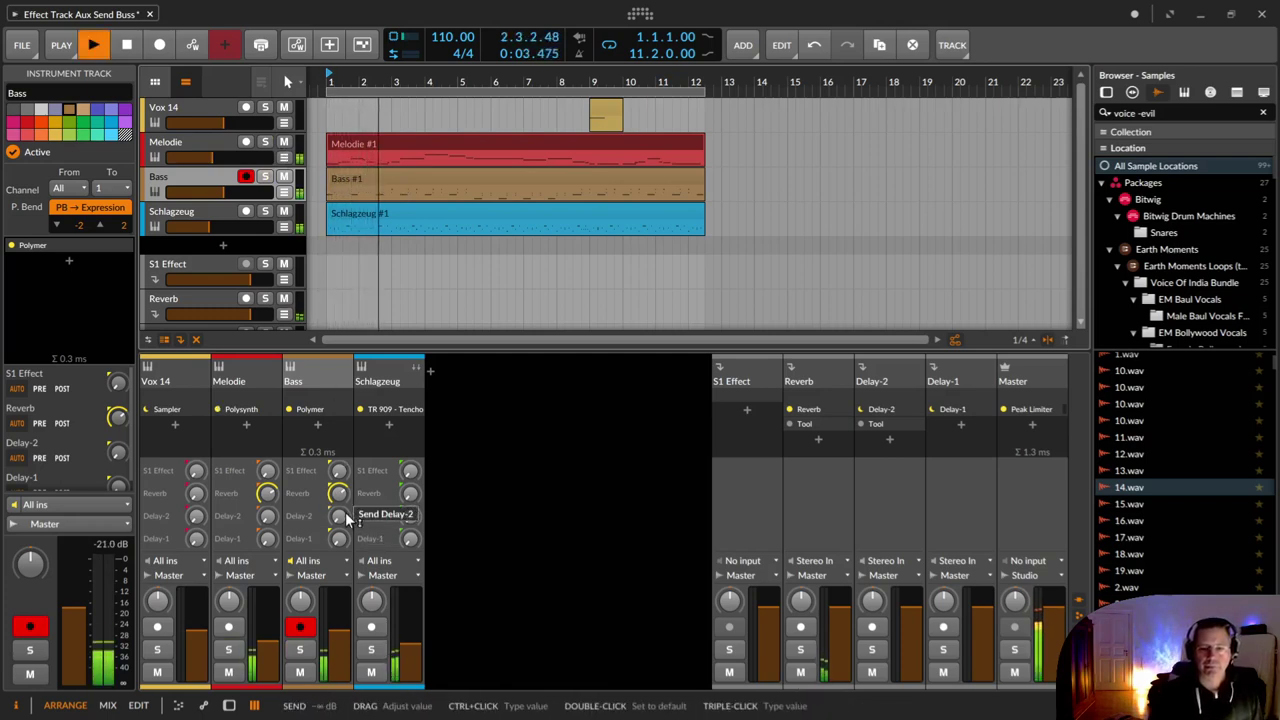
key(space)
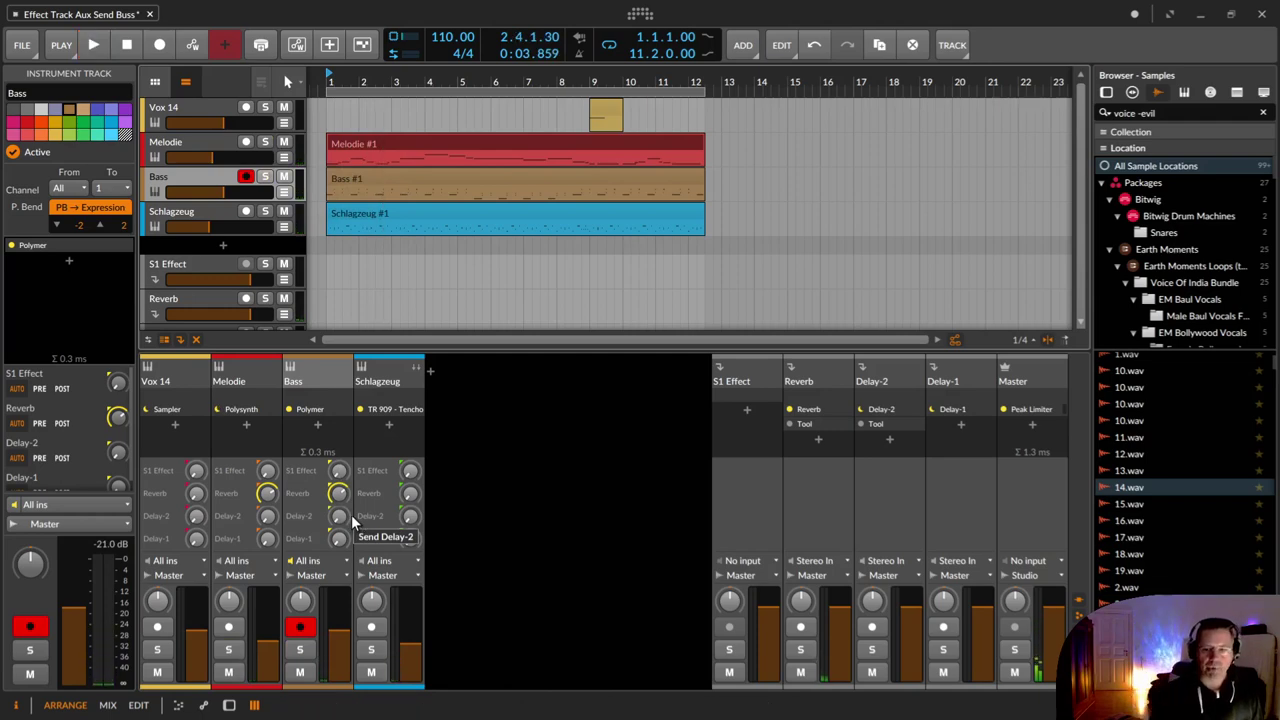
click(204, 212)
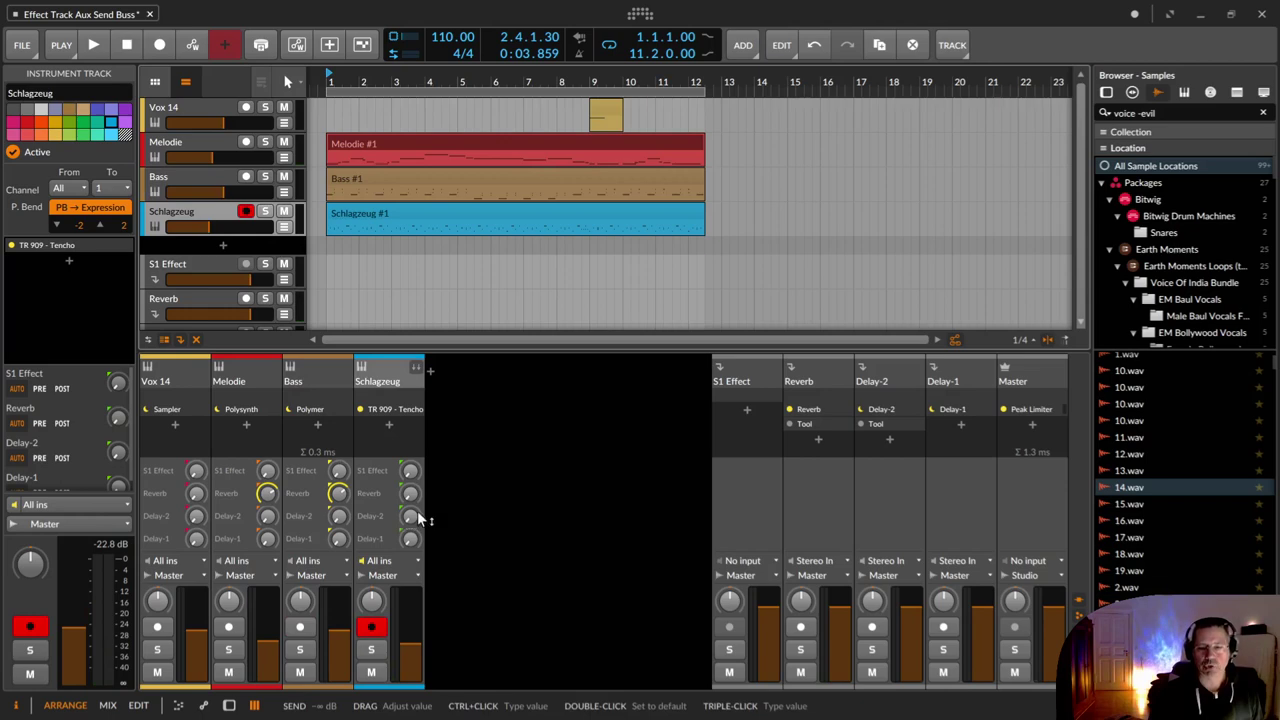
key(space)
drag(410, 470, 410, 449)
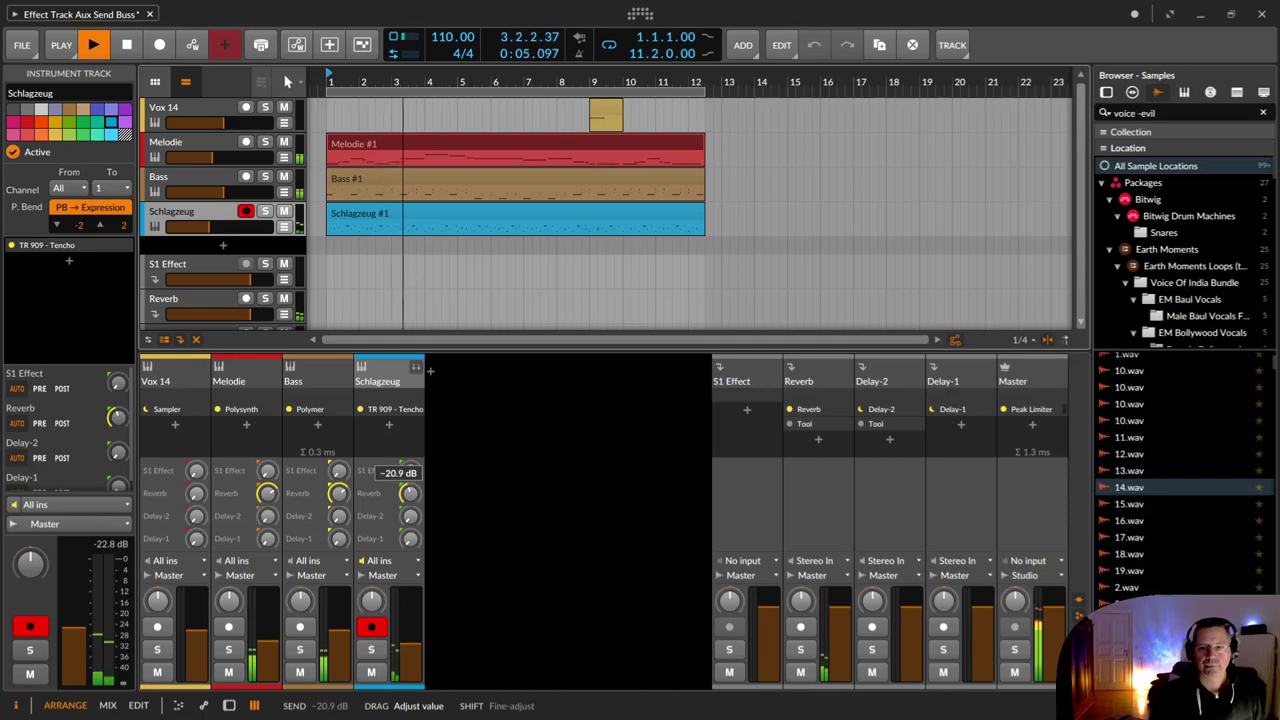
Fine-tune the Schlagzeug track's Reverb send to about -19.3 dB during playback, soloing the track temporarily
click(371, 650)
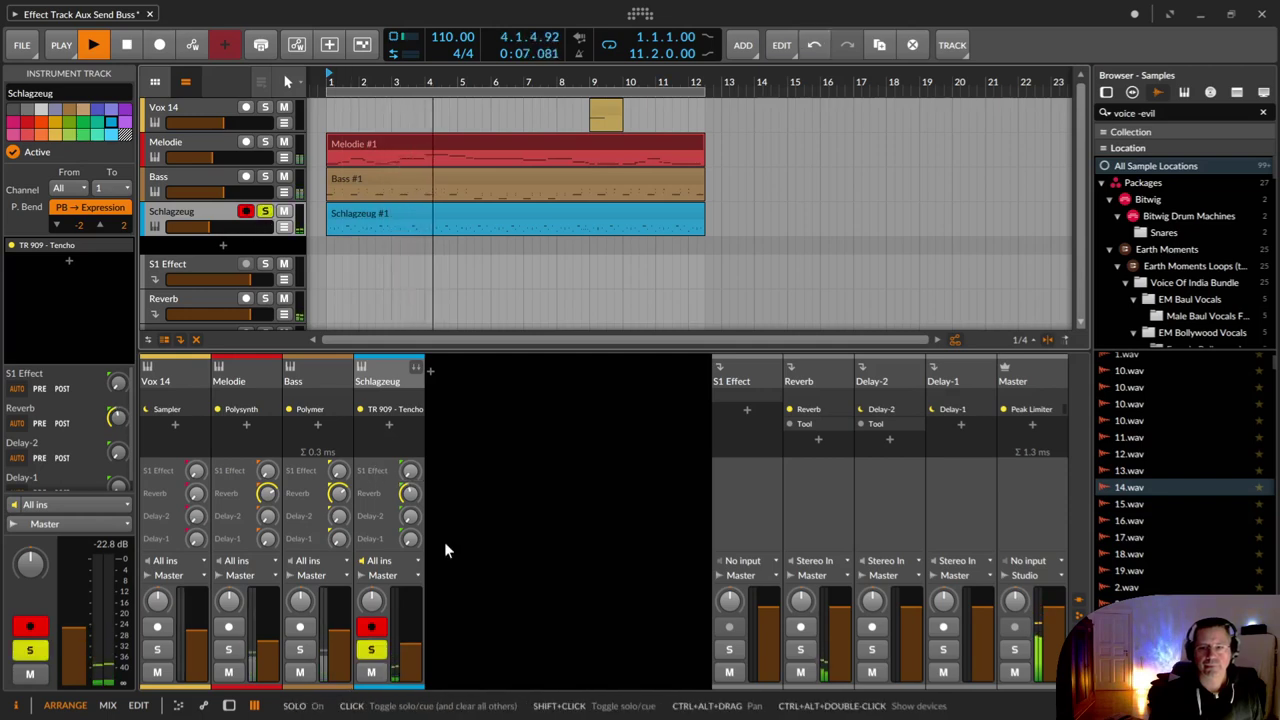
drag(410, 470, 410, 466)
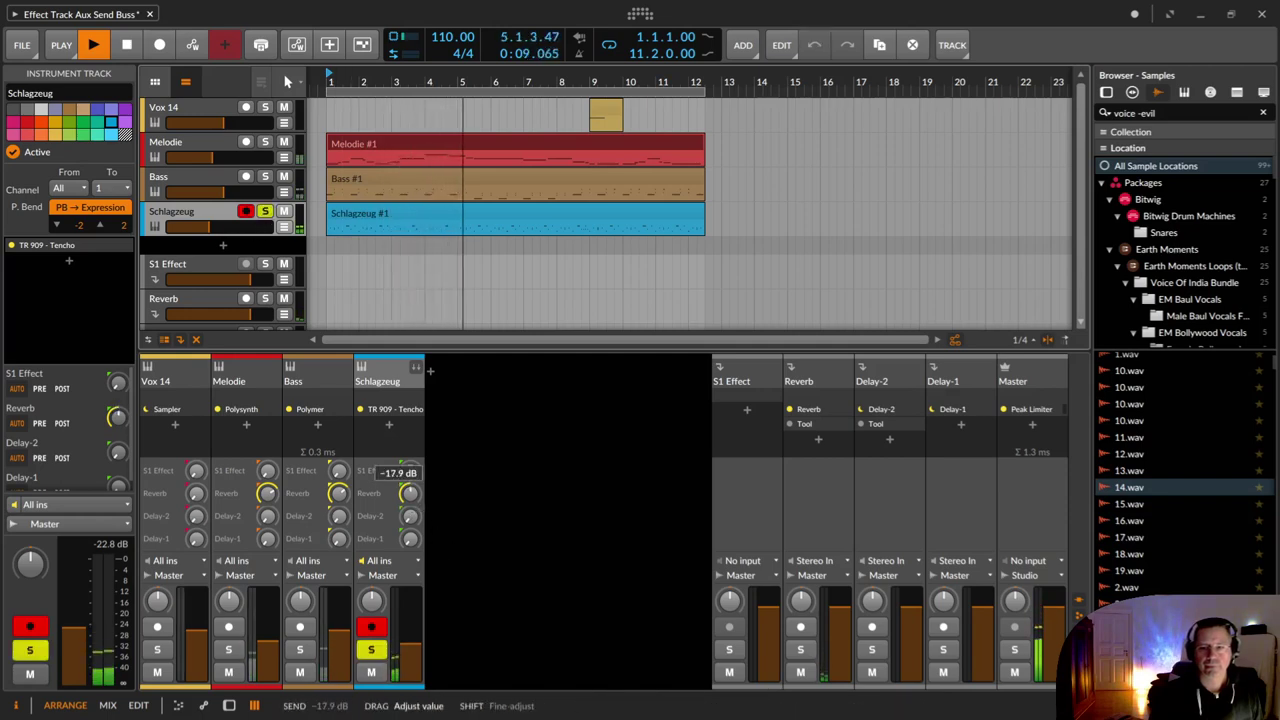
click(265, 208)
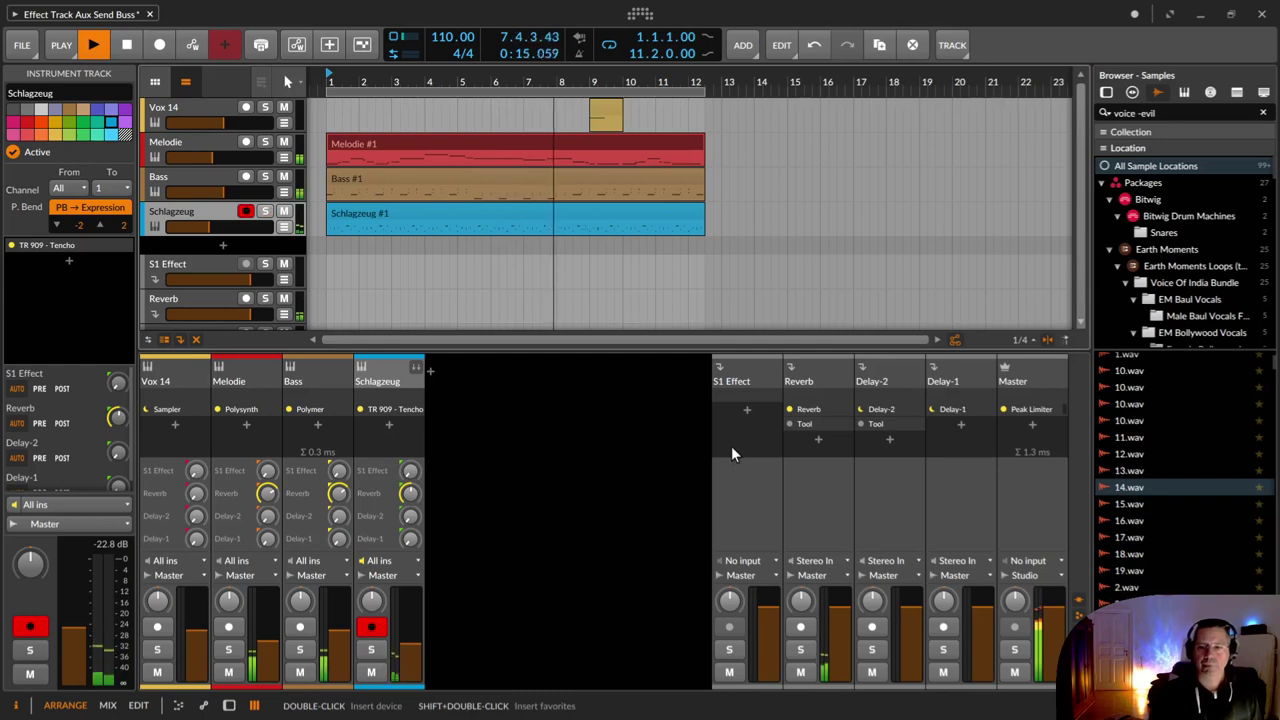
drag(411, 494, 411, 498)
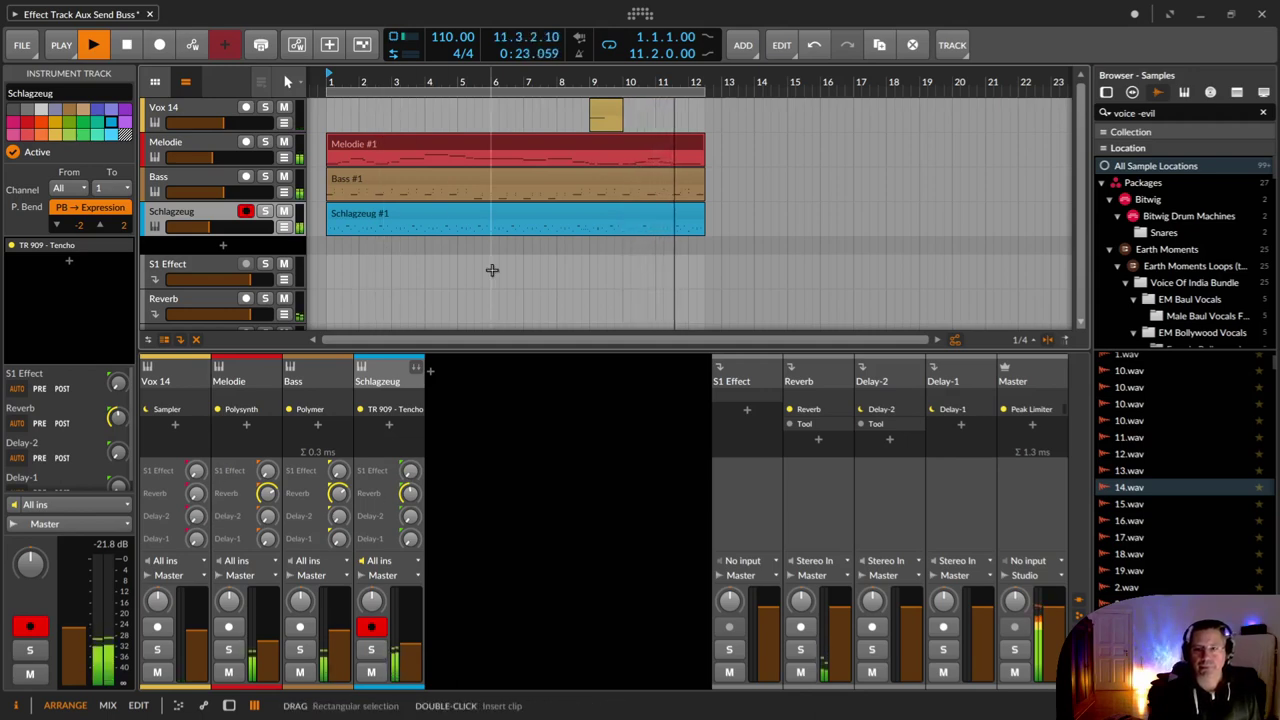
key(space)
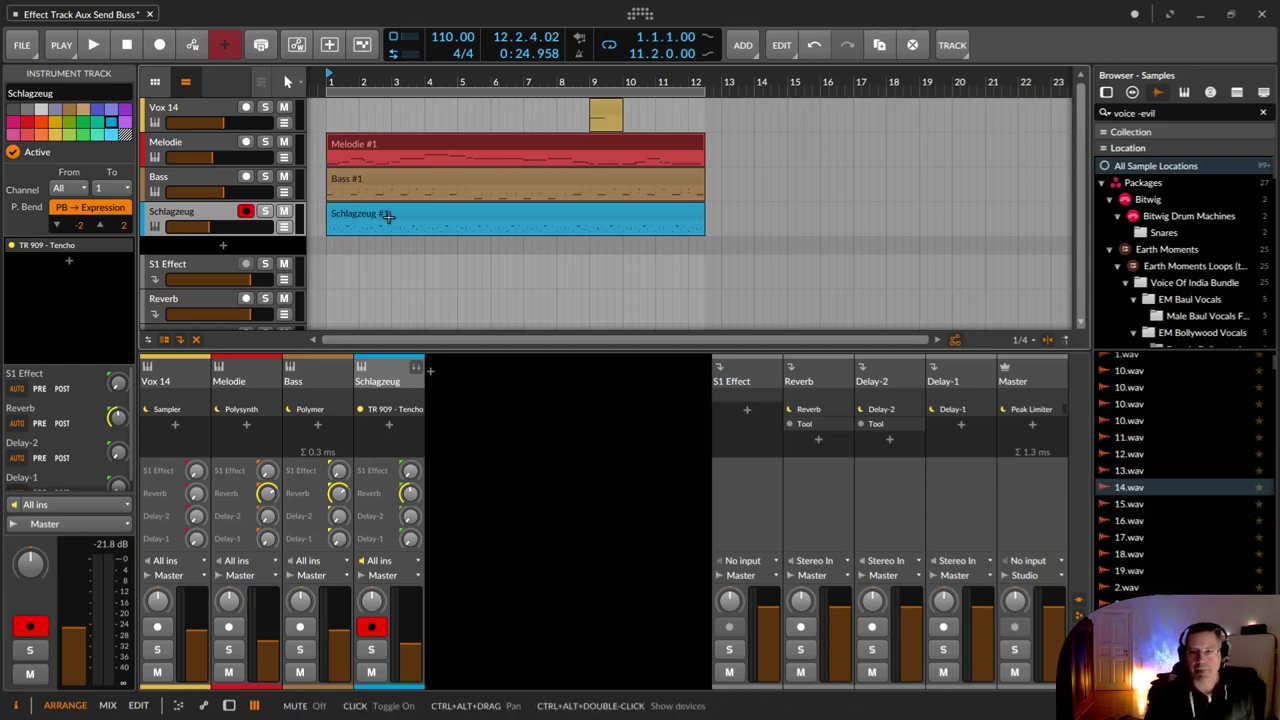
Raise the Vox 14 track's Reverb send and audition it from the Vox 14 clip at bar 9
click(597, 103)
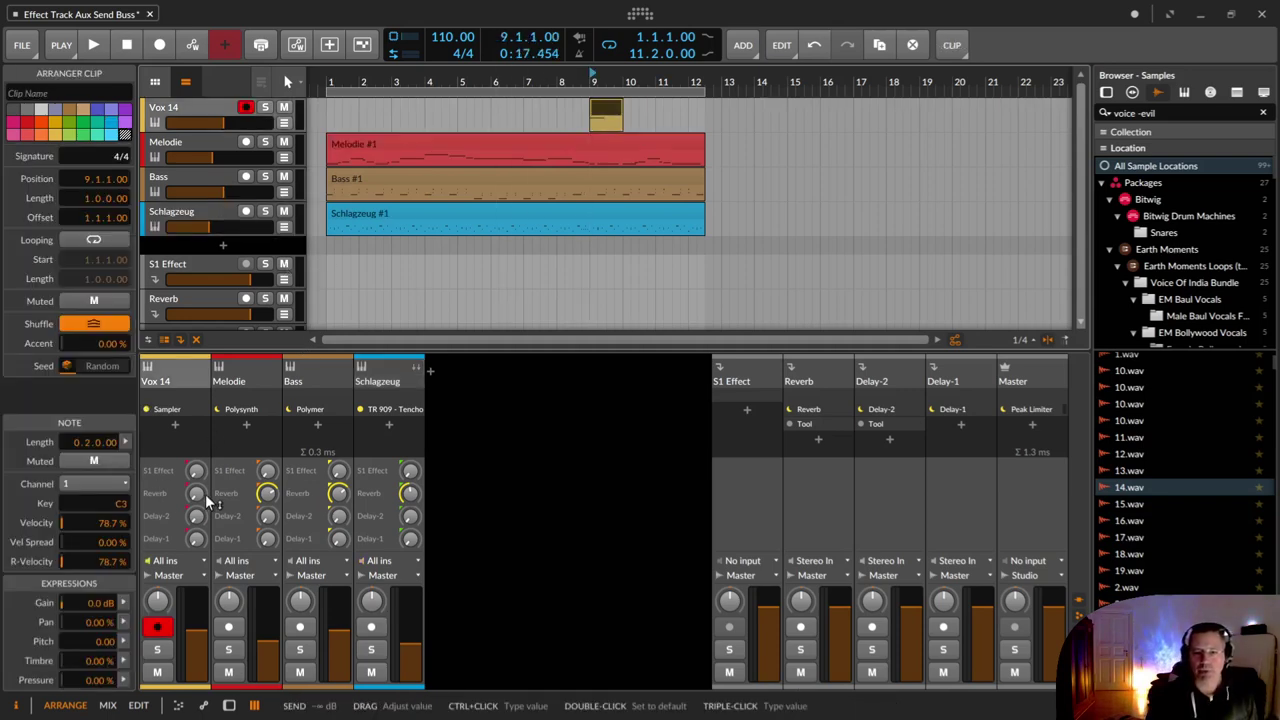
drag(196, 493, 199, 491)
key(space)
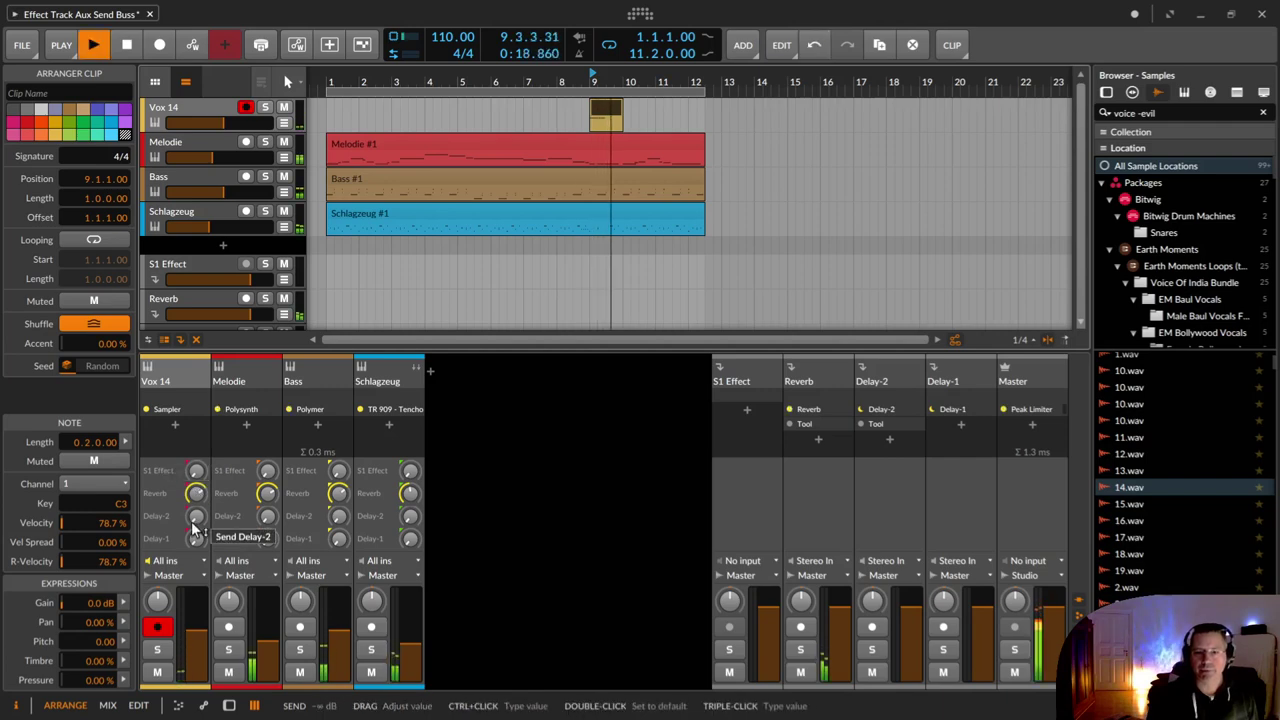
key(space)
Raise the Vox 14 track's Delay-1 send to about -11.0 dB and play the vocal clip
drag(196, 539, 198, 539)
key(space)
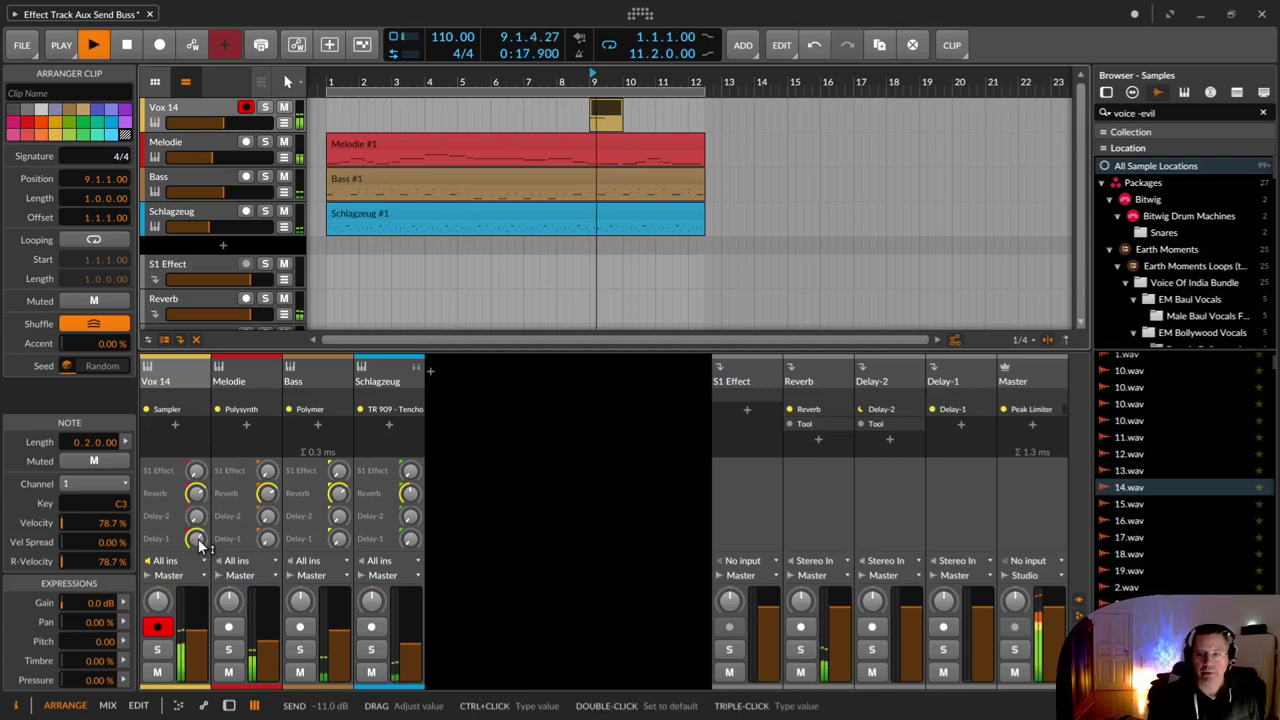
key(space)
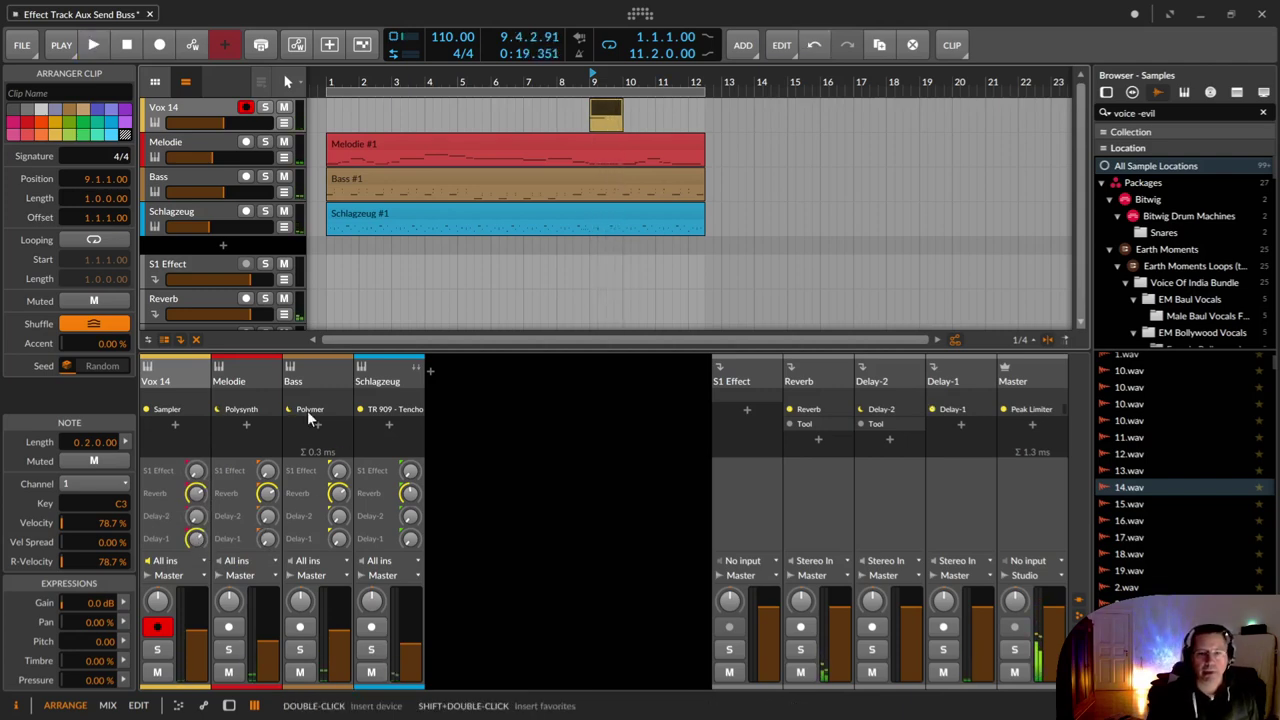
Raise the Melodie track's Delay-2 send to at least about -28.4 dB and audition it briefly
click(237, 412)
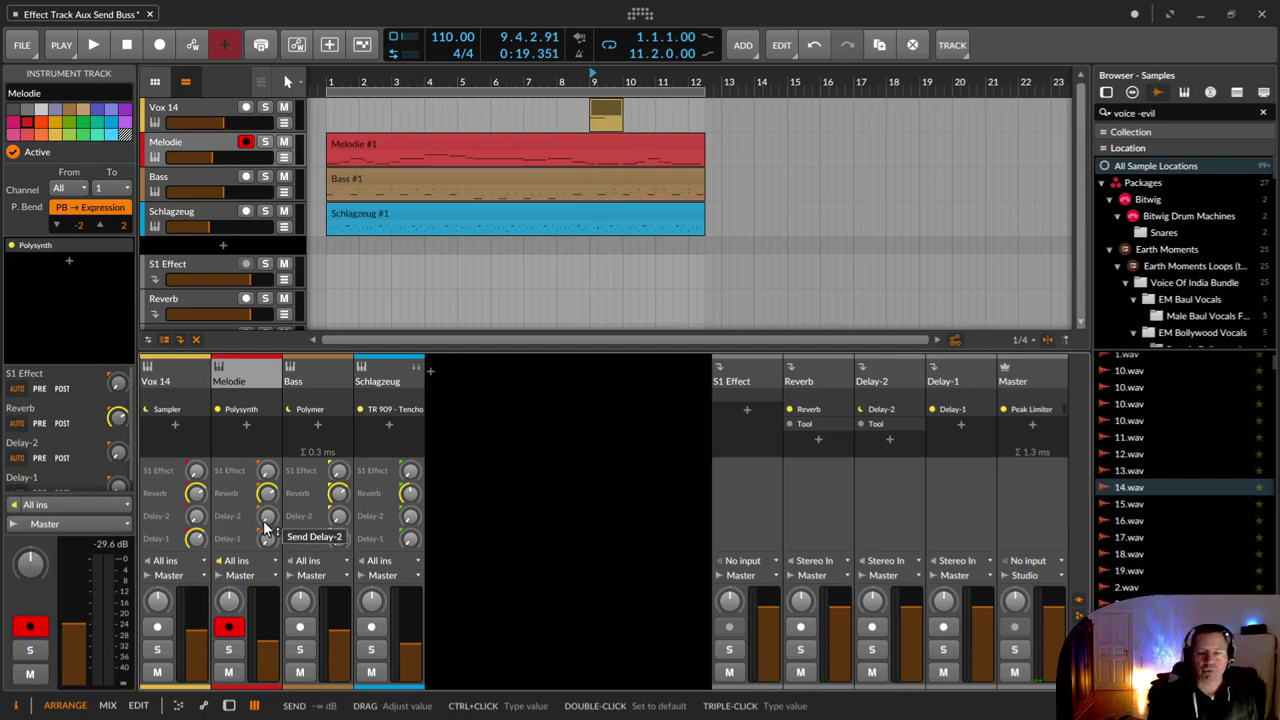
click(267, 493)
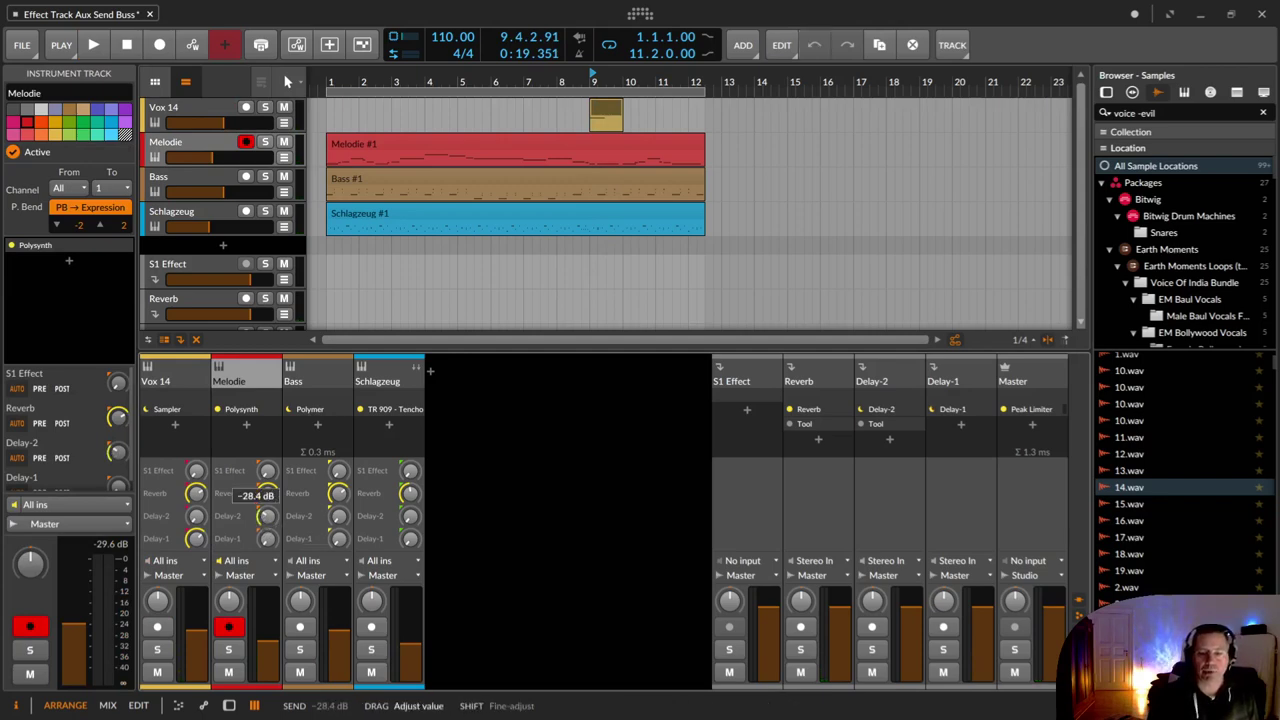
key(space)
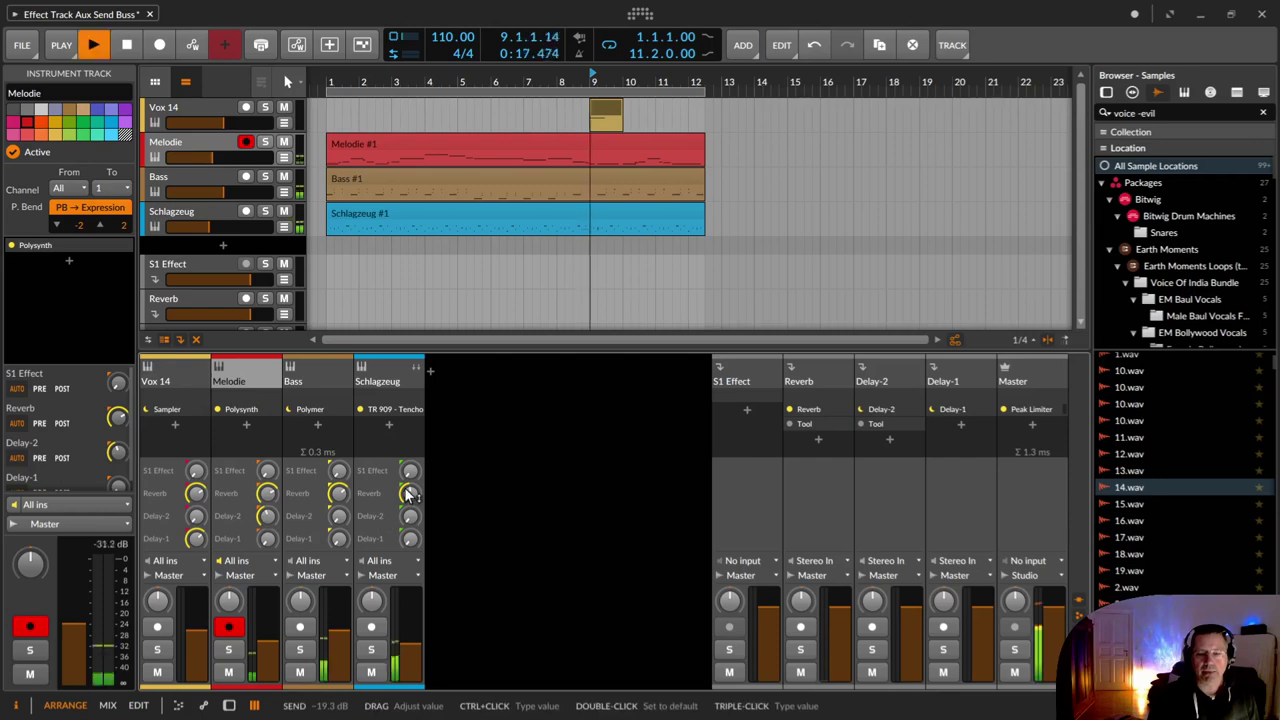
key(space)
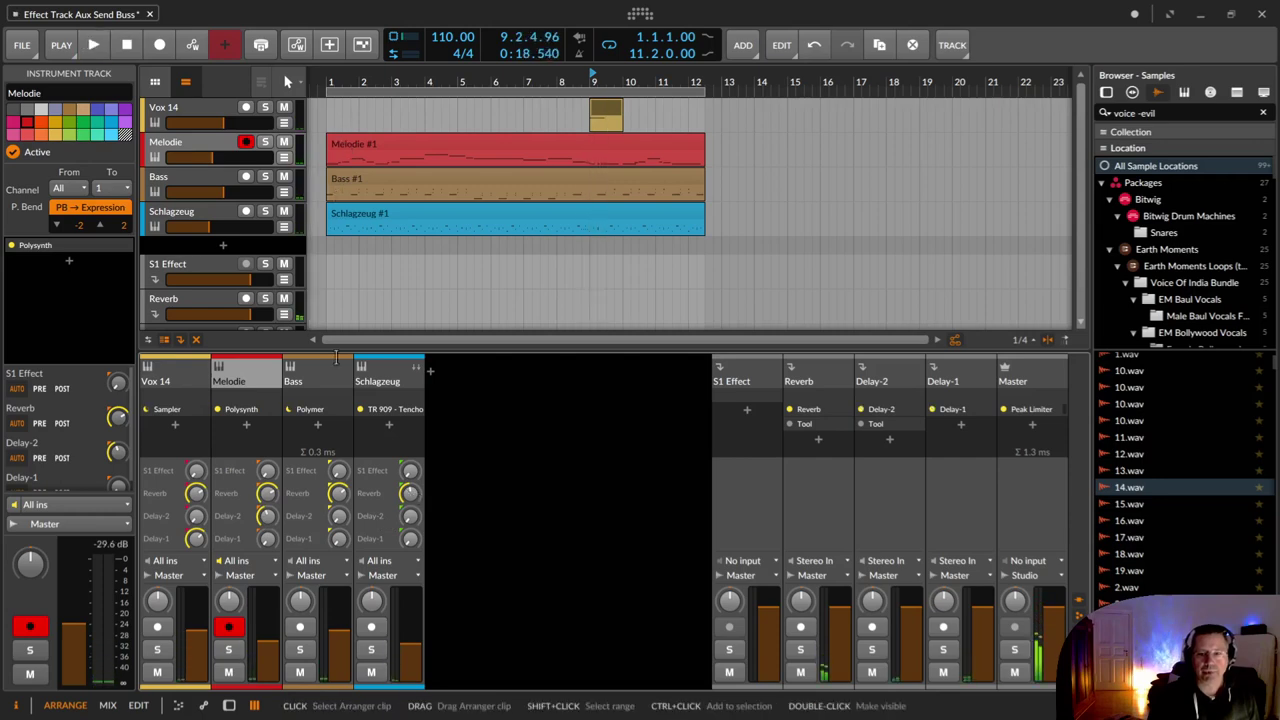
Solo the Melodie track and raise its Delay-2 send, first to about -16.3 dB and then higher, while playing from bar 1
click(344, 140)
click(266, 143)
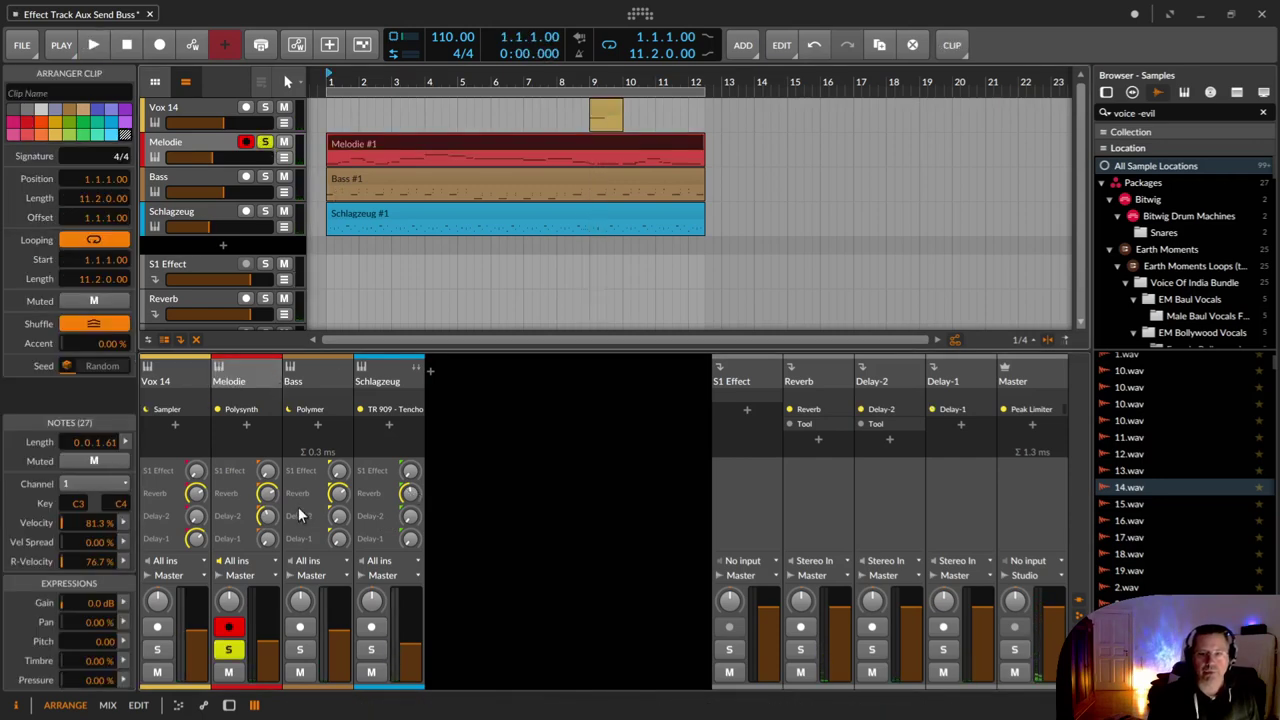
key(space)
drag(267, 524, 267, 510)
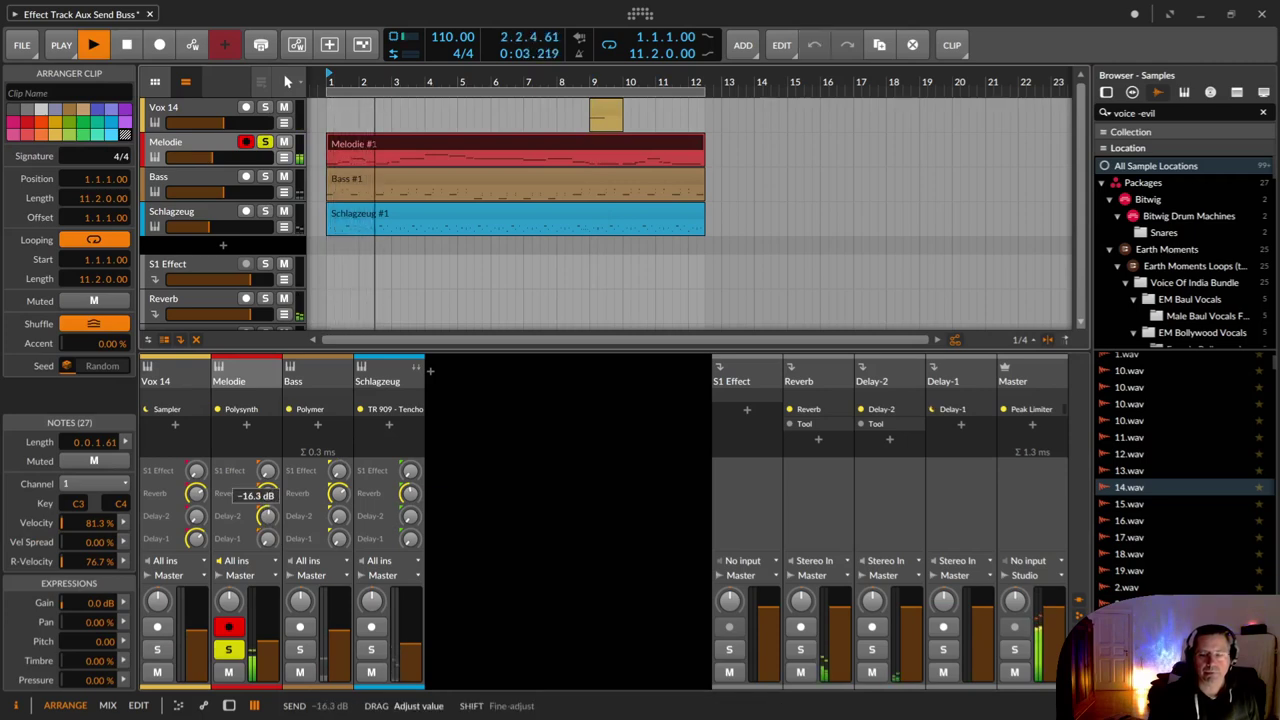
drag(267, 493, 267, 480)
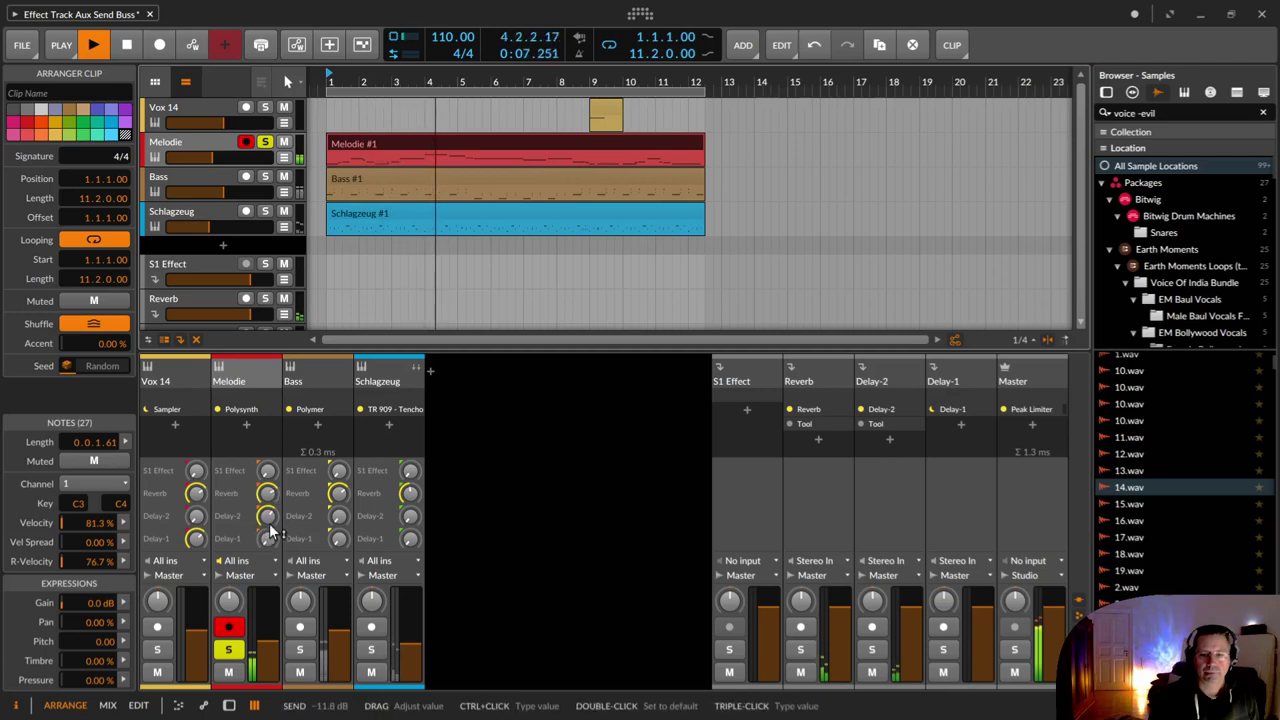
mouse_move(267, 519)
mouse_down()
mouse_move(267, 600)
mouse_move(267, 528)
mouse_up()
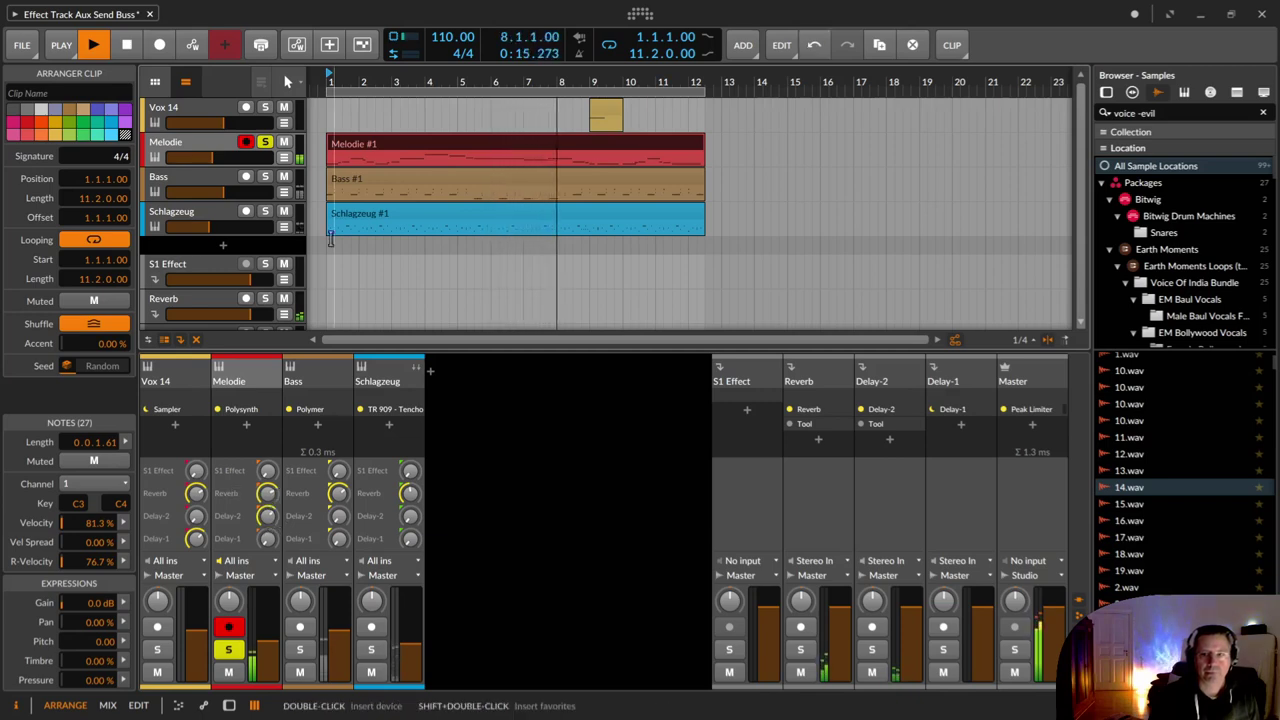
key(space)
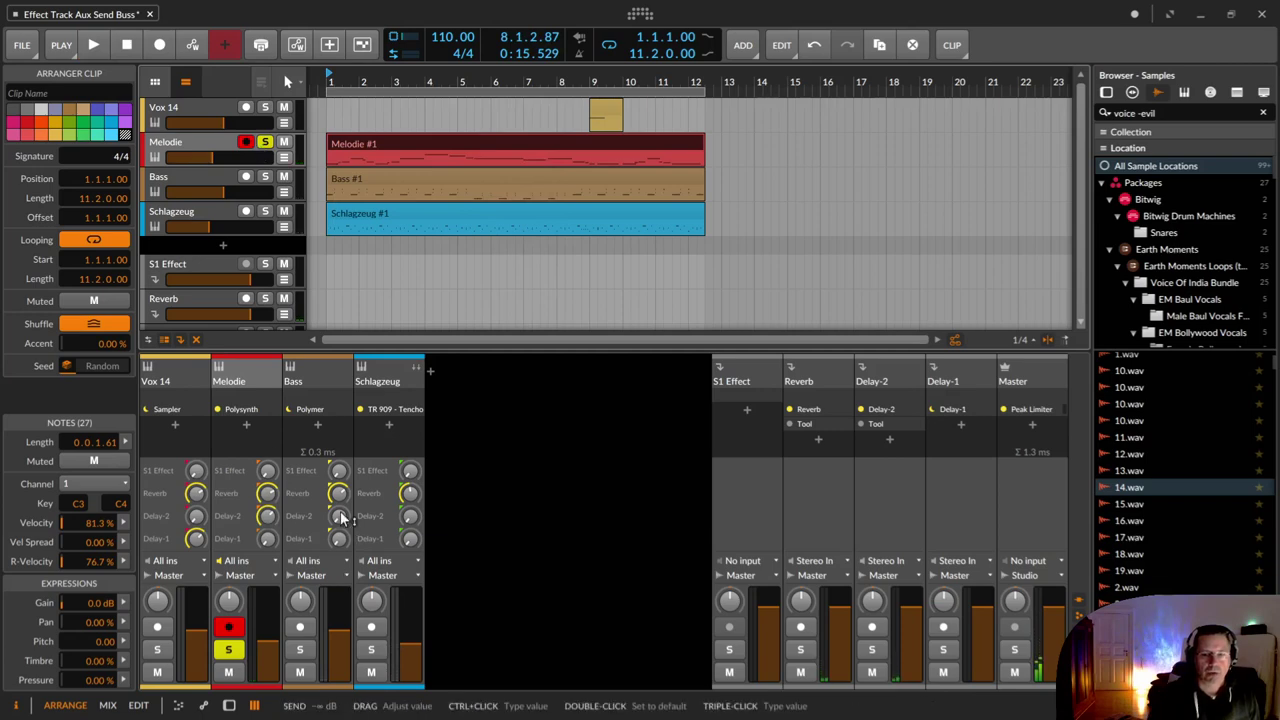
Raise the Bass track's Delay-2 send and clear the Melodie track's solo to audition the full mix
drag(338, 493, 338, 493)
key(space)
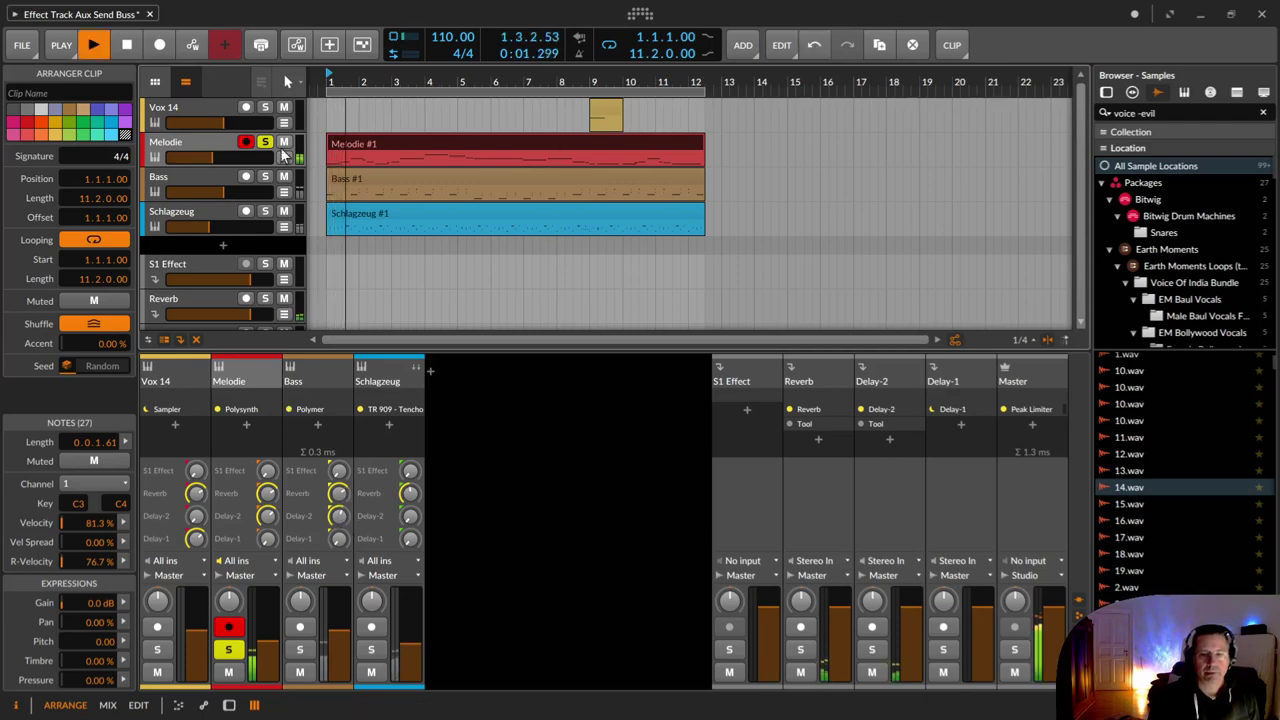
key(space)
click(265, 142)
key(space)
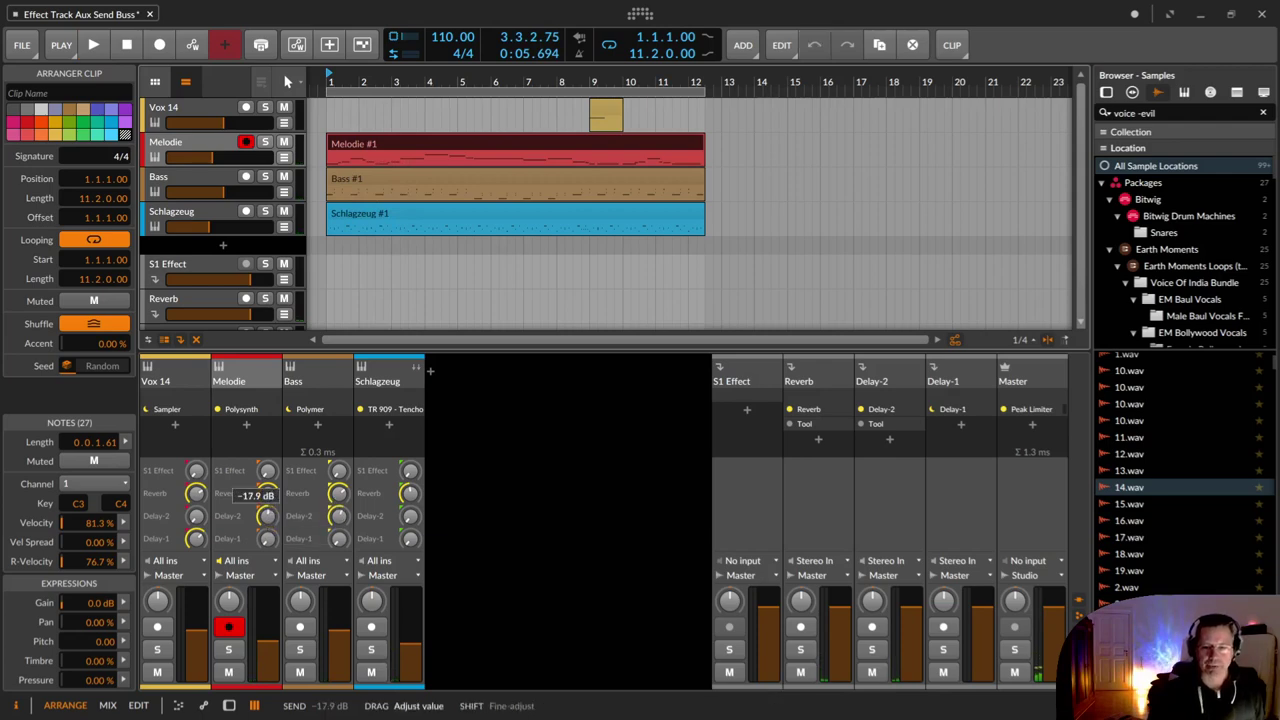
Lower the Melodie track's Reverb send to about -26.0 dB and reduce the Bass track's Reverb send
drag(268, 510, 268, 540)
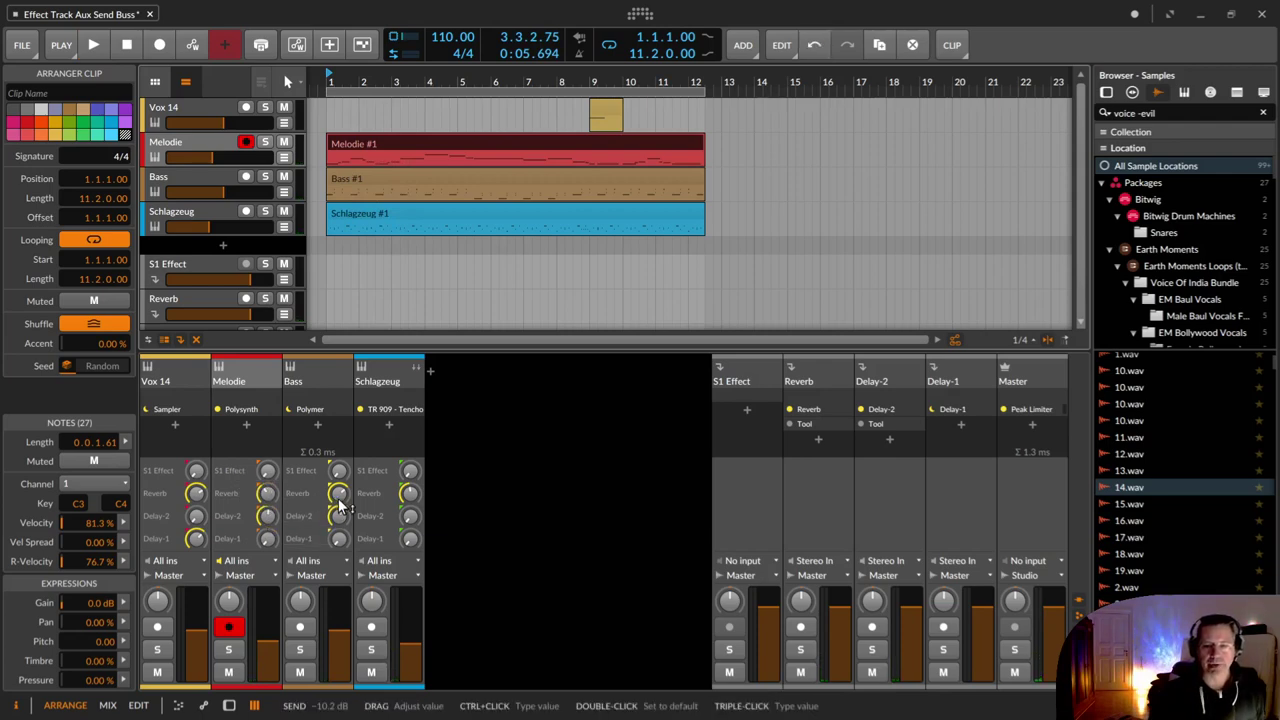
mouse_move(338, 493)
mouse_down()
mouse_move(338, 478)
mouse_move(338, 497)
mouse_up()
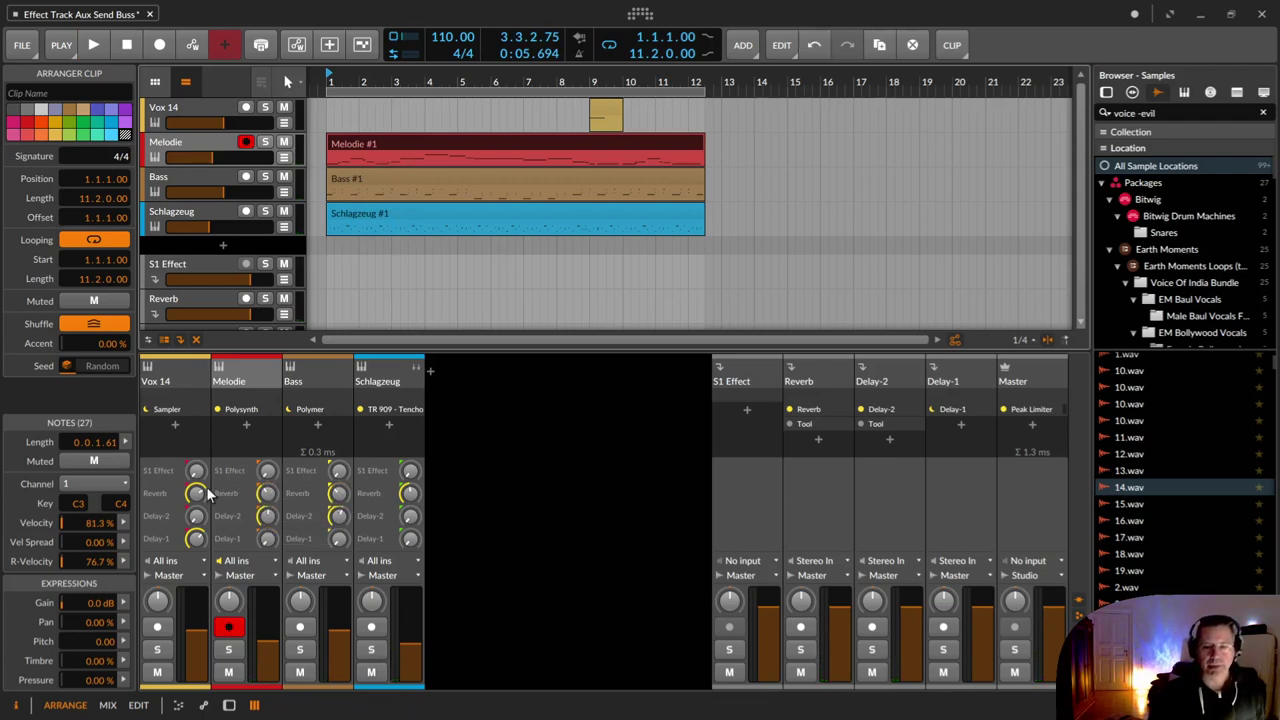
drag(197, 497, 197, 497)
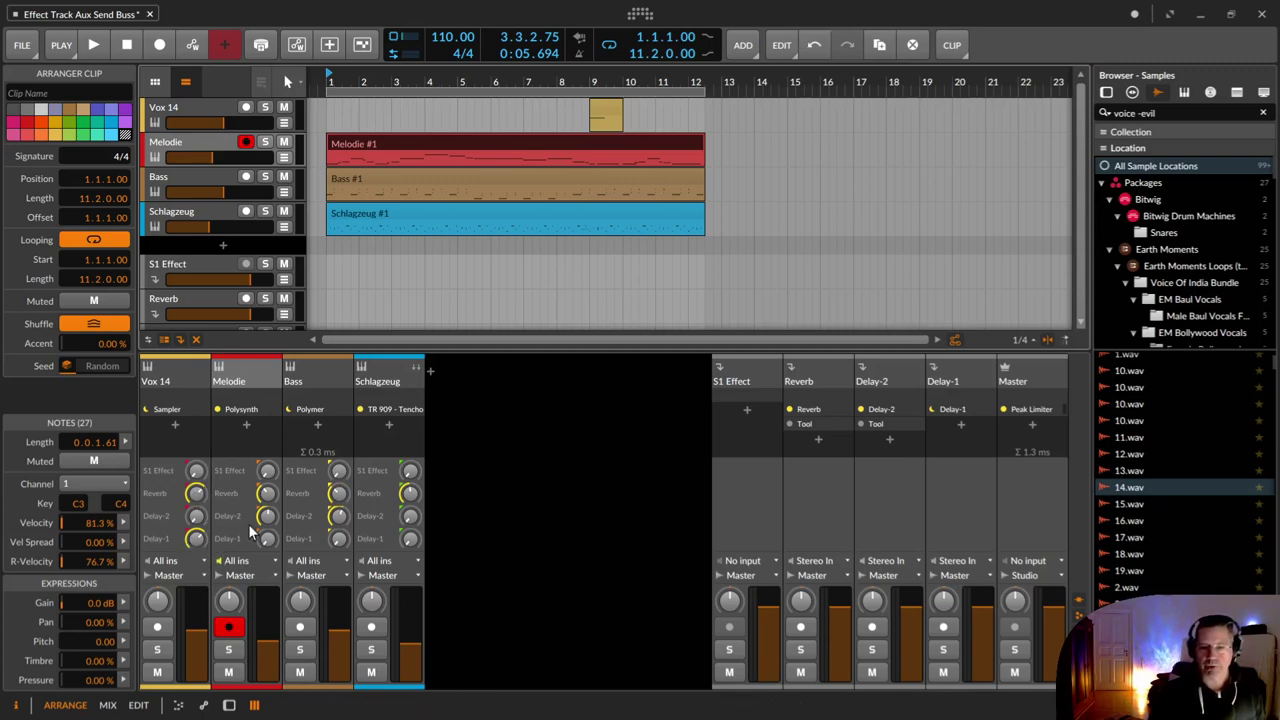
drag(267, 516, 338, 516)
Play the full arrangement and fine-tune the Melodie and Bass tracks' effect sends
key(space)
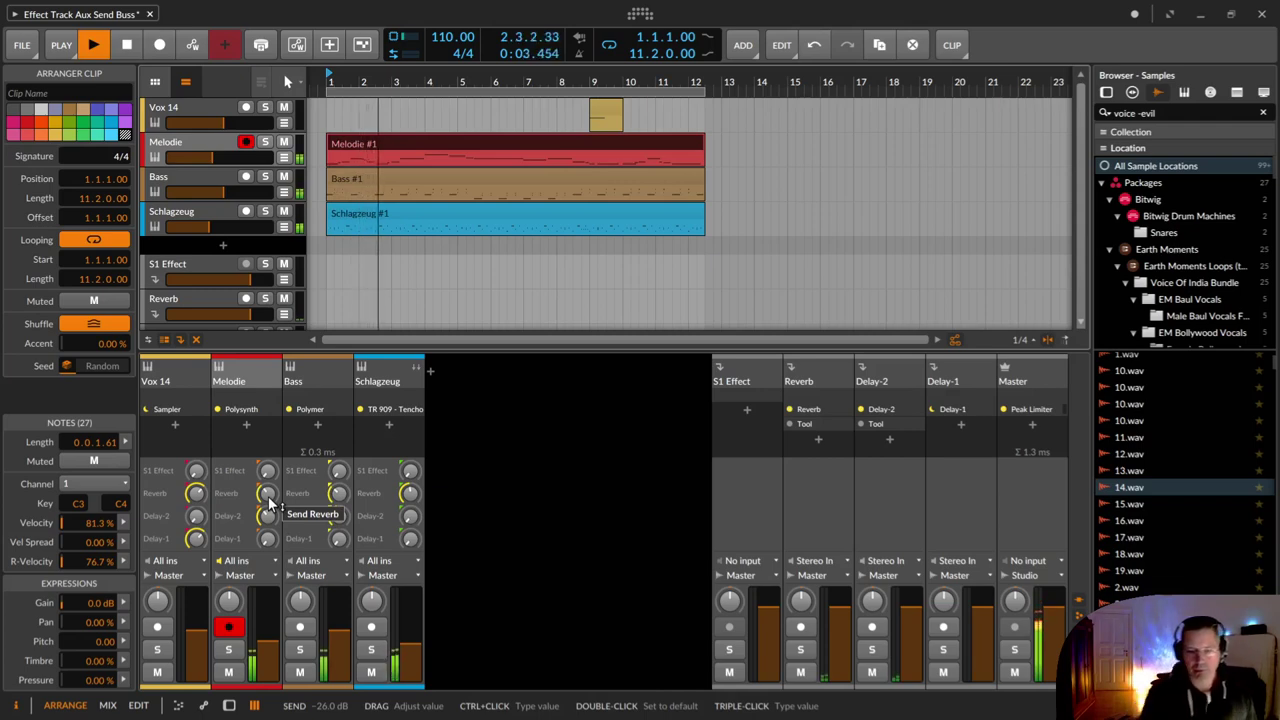
drag(338, 493, 267, 488)
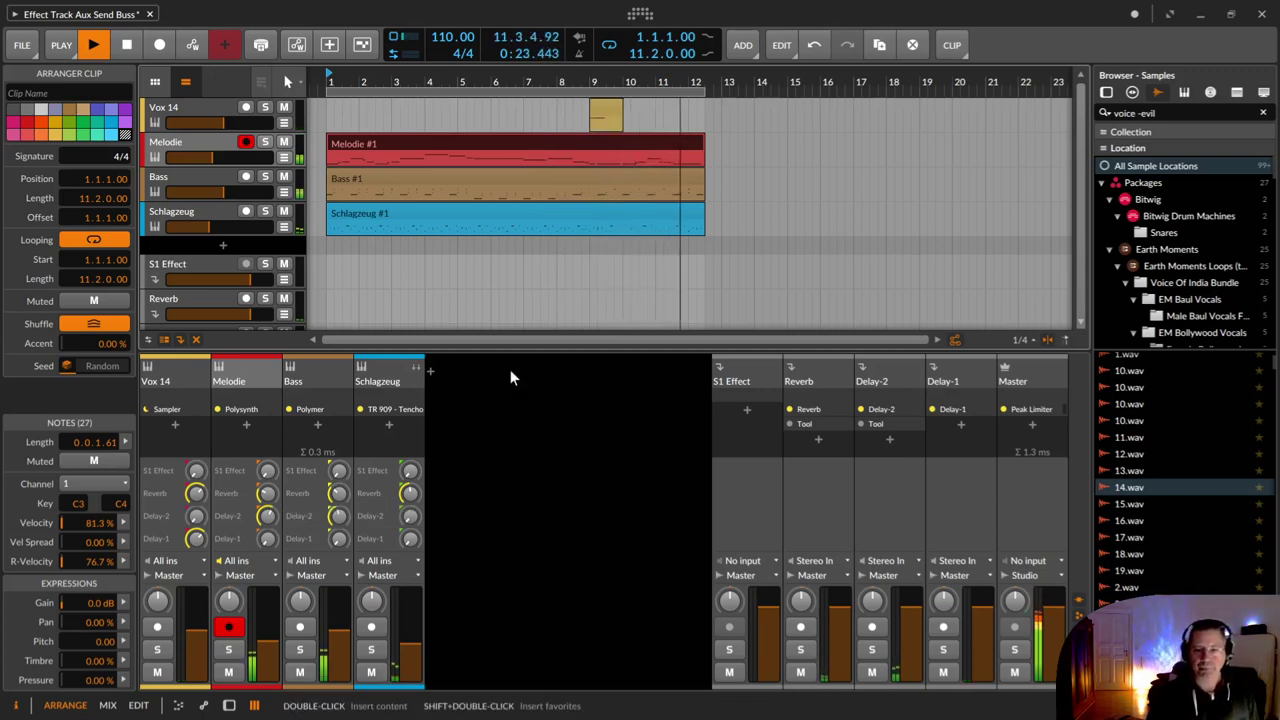
key(space)
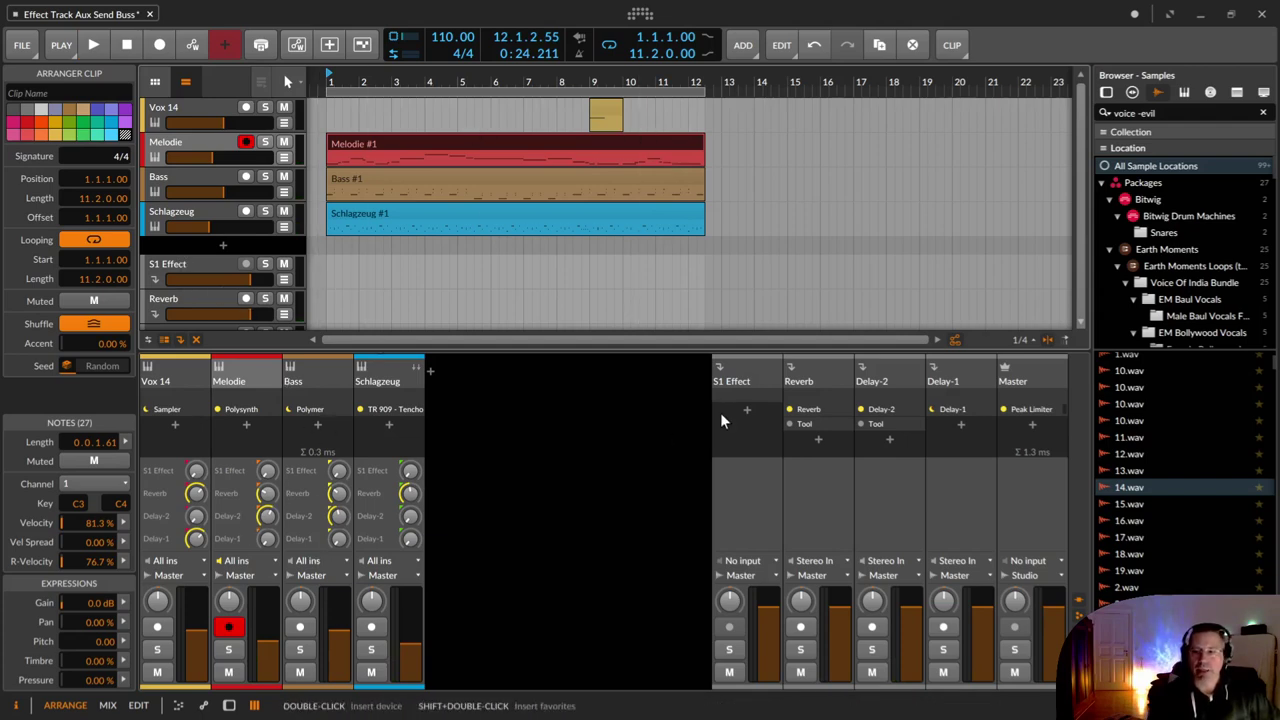
Open the Reverb effect track's device chain and enable its Tool device with the Vox 14 audio sidechain
double_click(810, 376)
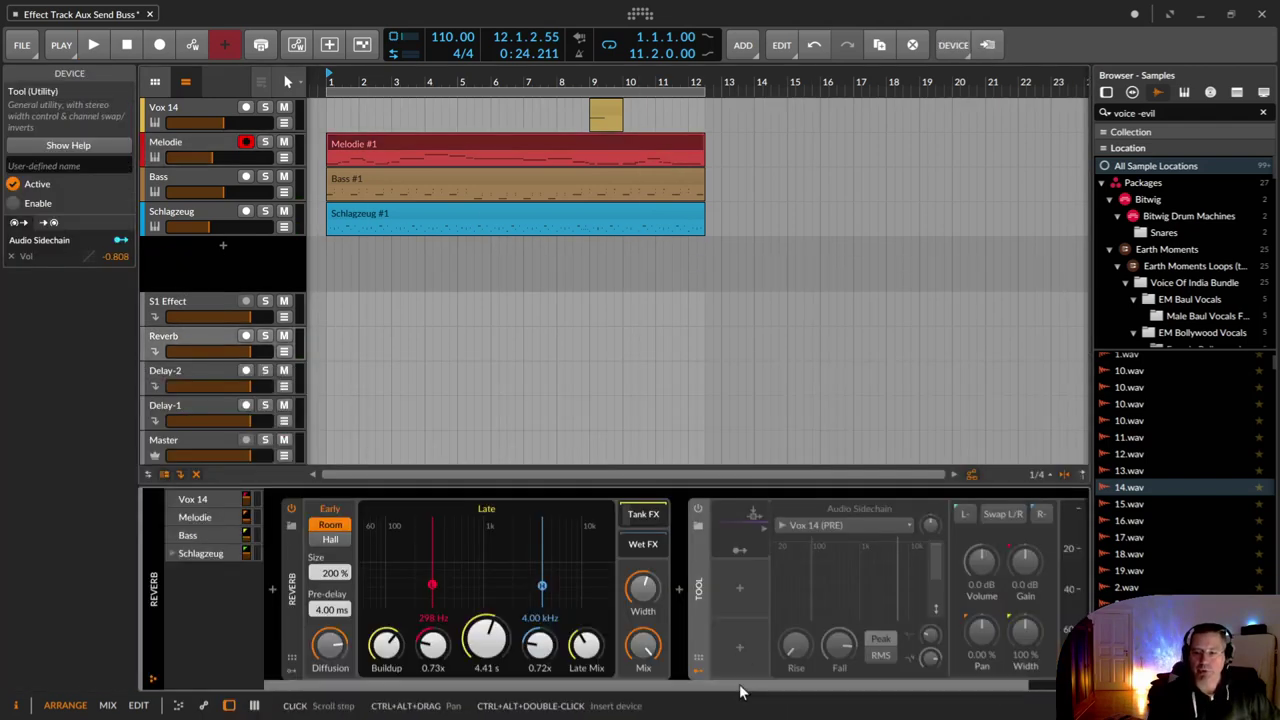
click(698, 509)
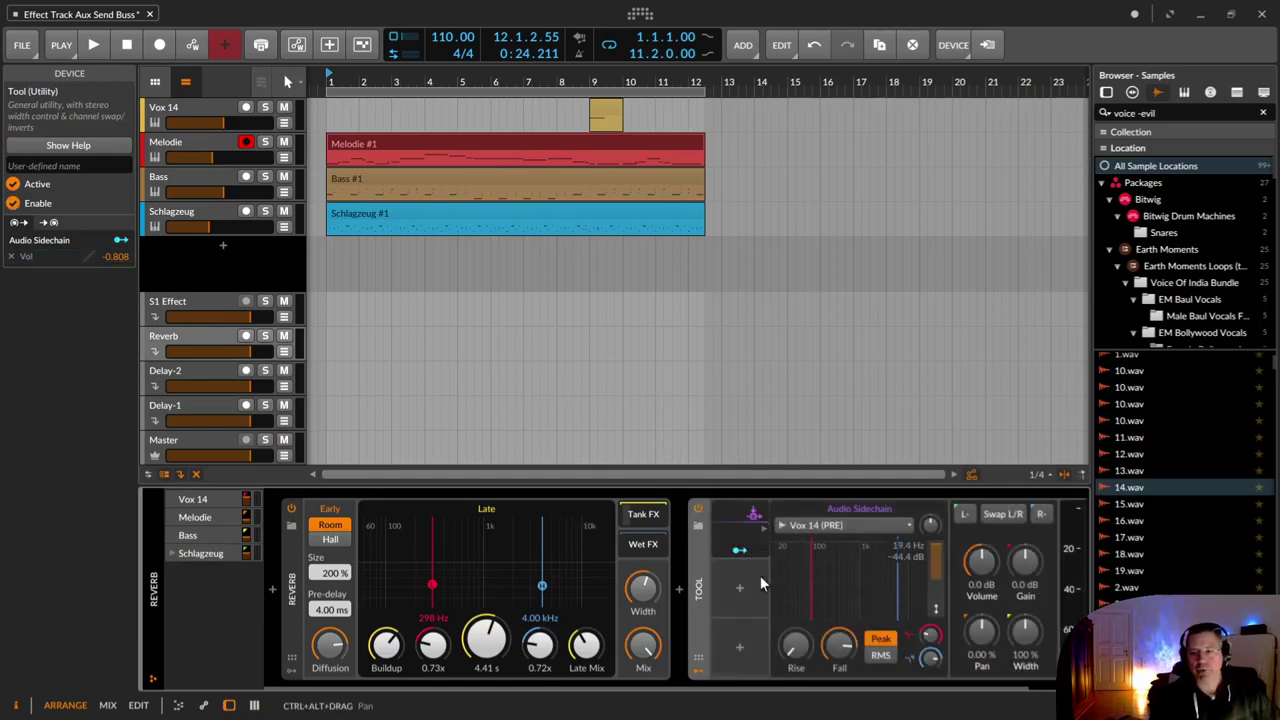
Set the play position to the Vox 14 clip and show the mixer with the Reverb effect track selected
click(604, 116)
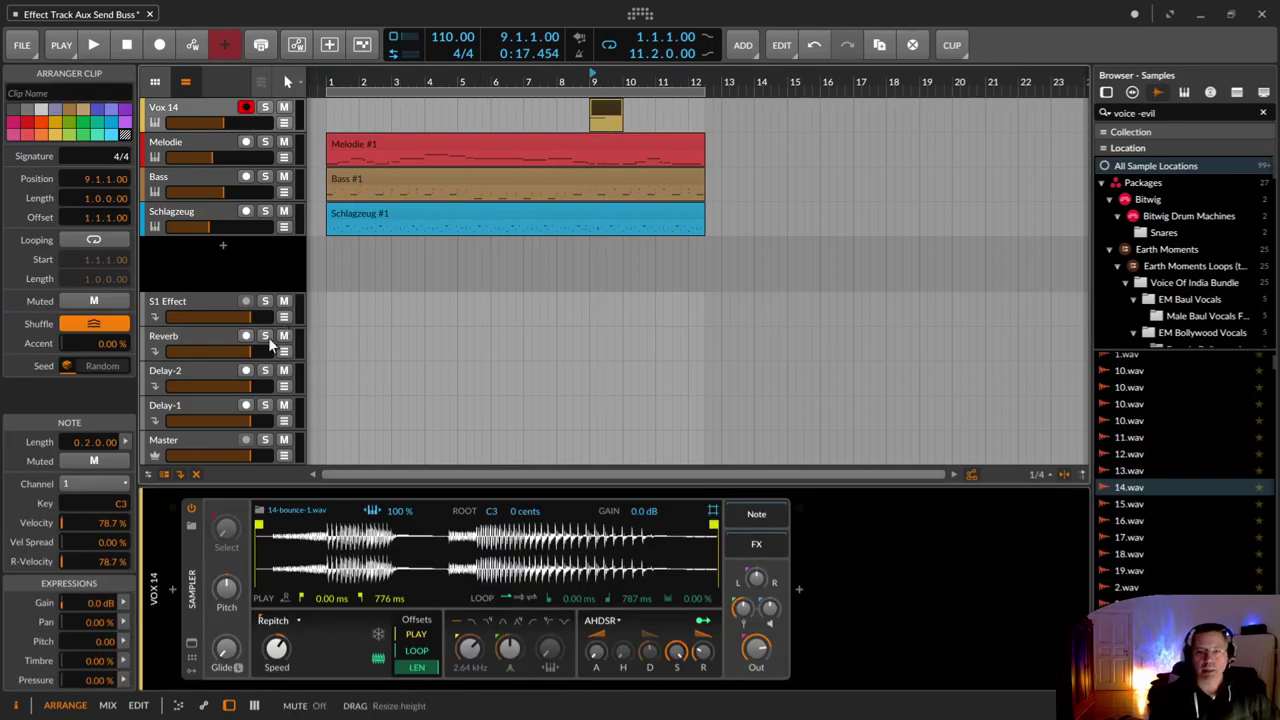
click(179, 336)
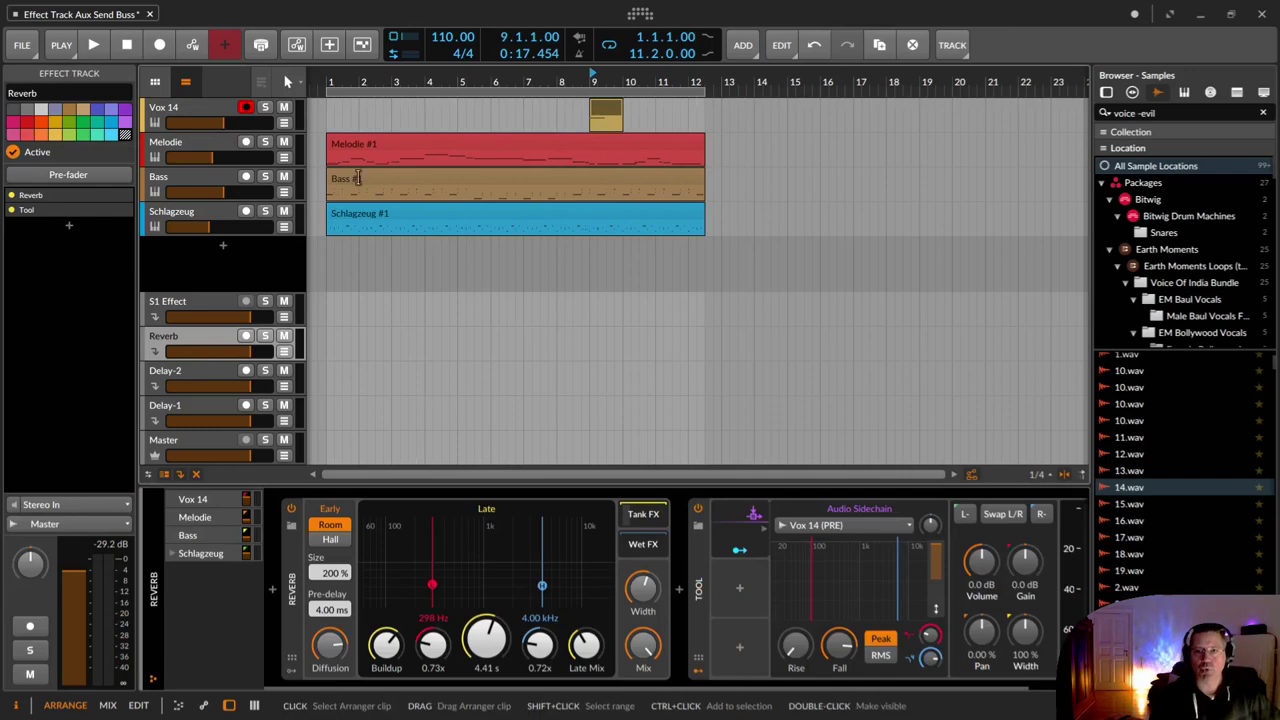
key(m)
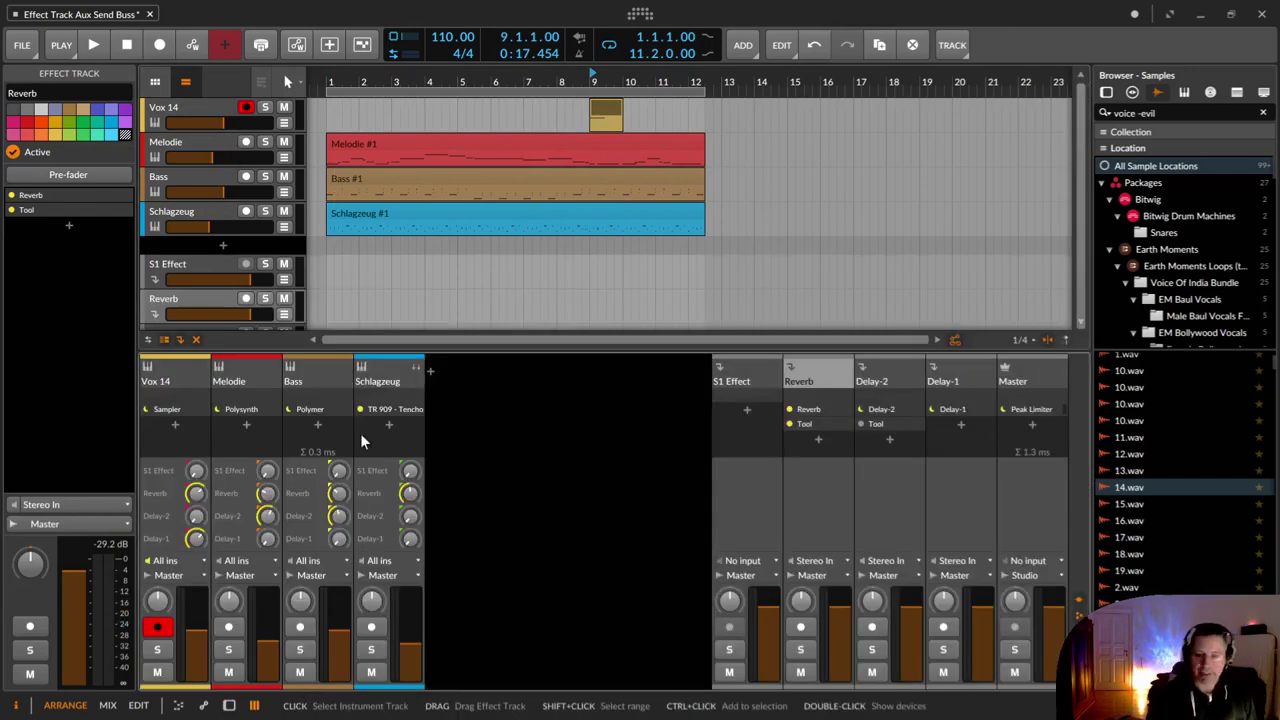
Raise the Reverb and Delay-2 sends on Schlagzeug, Bass, Melodie and Vox 14 to 0.0 dB, plus Vox 14's Delay-1 send
drag(338, 493, 338, 480)
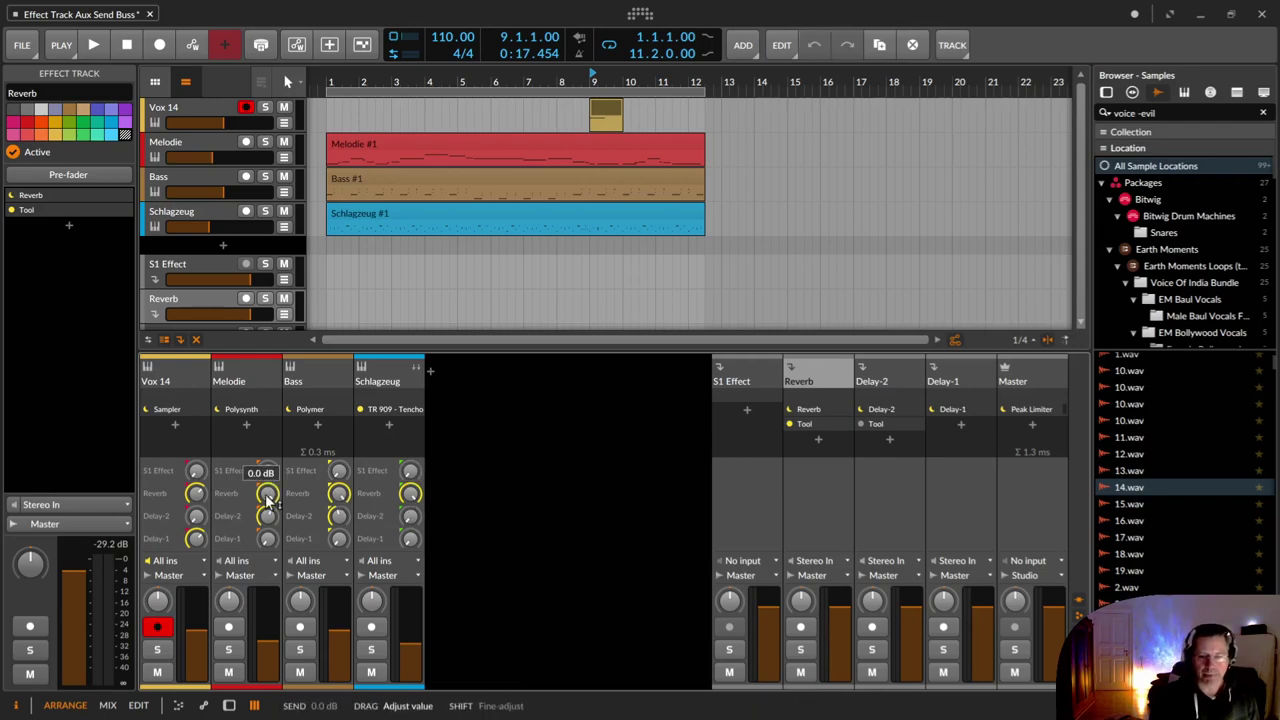
drag(268, 500, 270, 528)
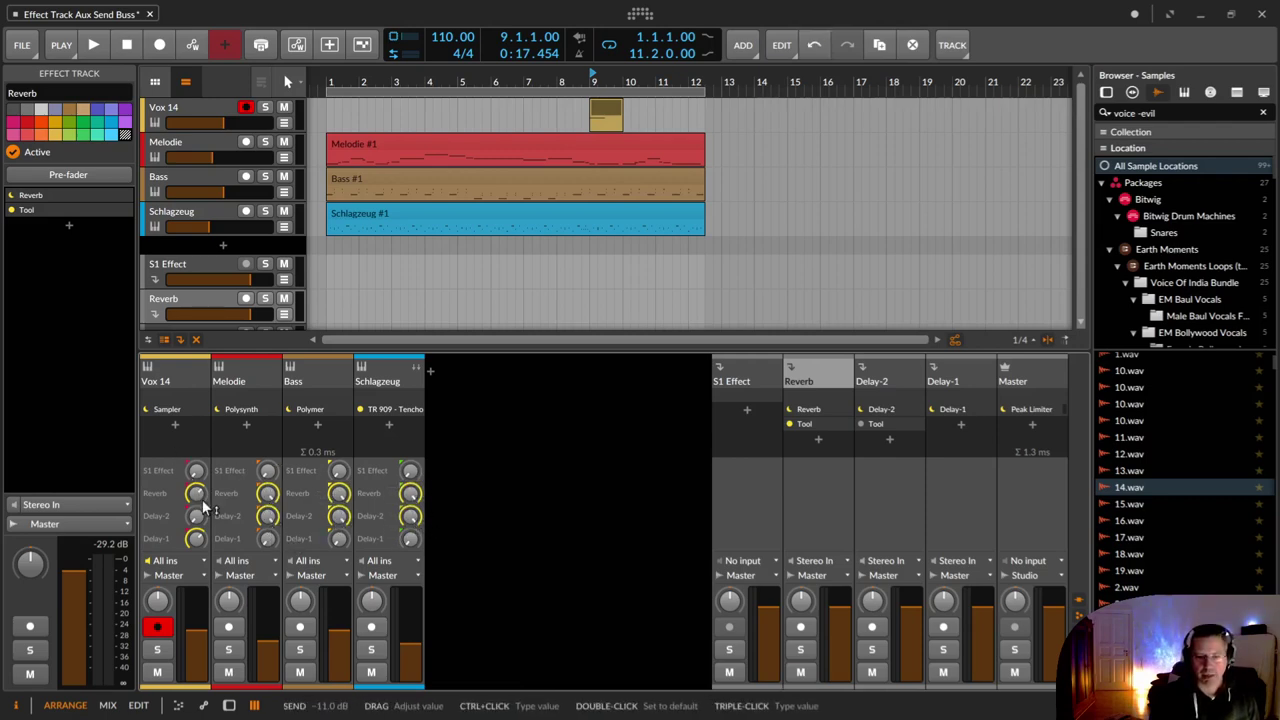
drag(197, 497, 197, 474)
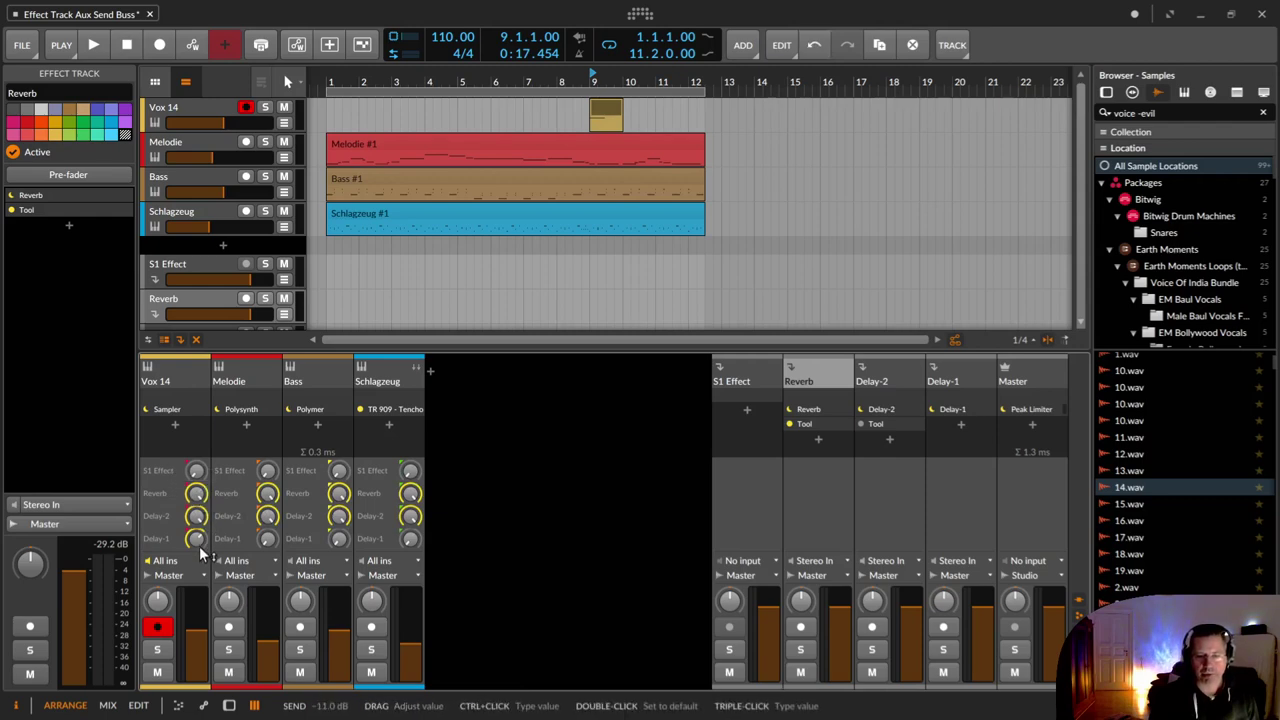
drag(198, 544, 200, 530)
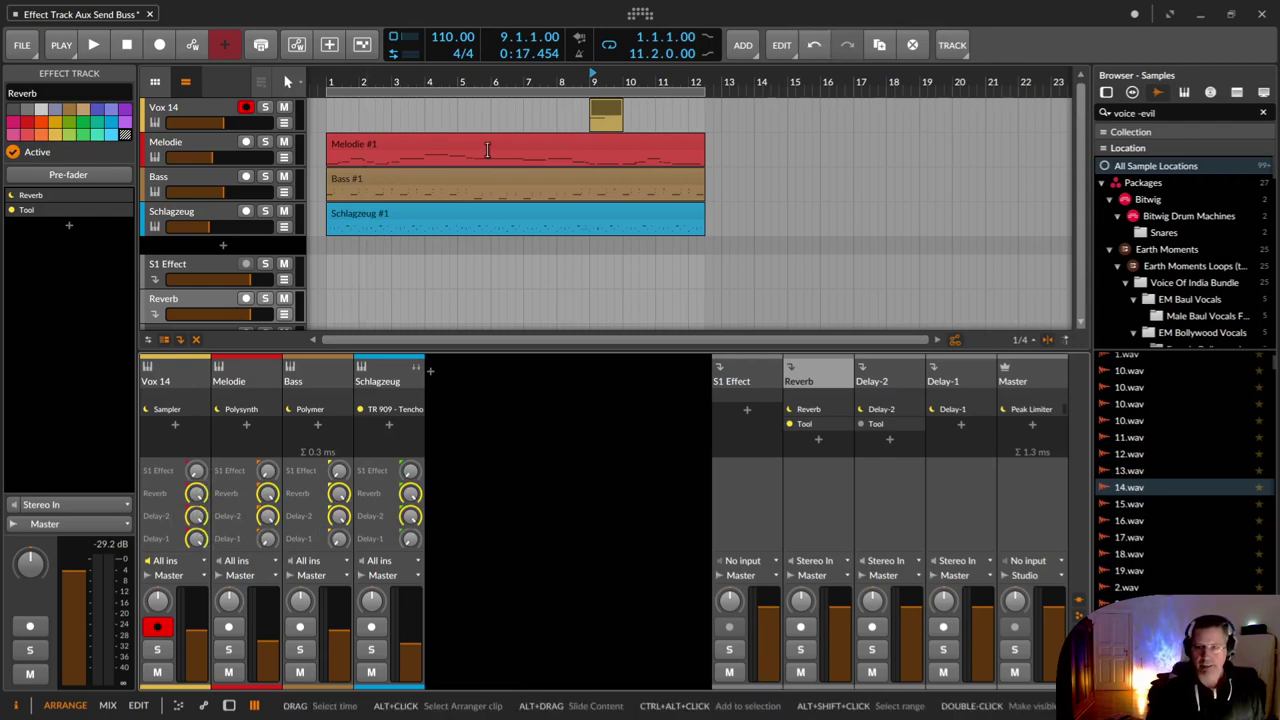
Enable the Vox 14 sidechained Tool device on the Delay-2 effect track and add the same Tool to the Delay-1 track
click(563, 158)
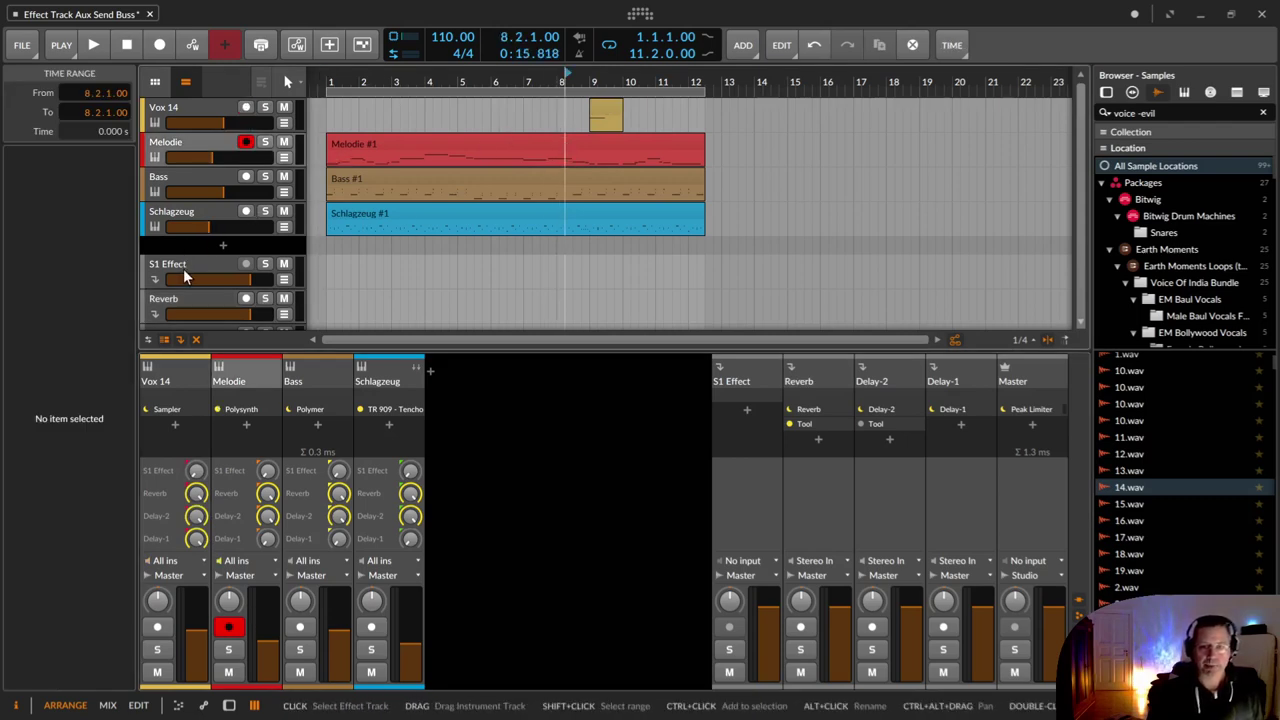
click(184, 306)
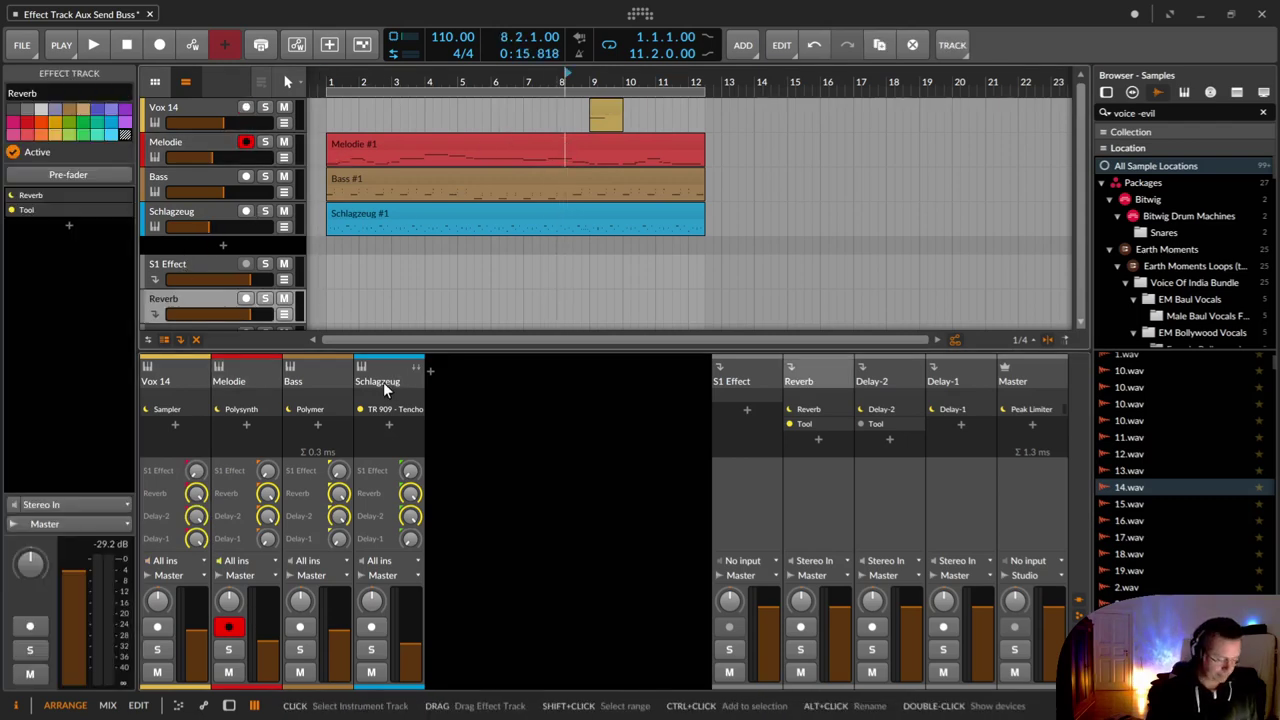
key(d)
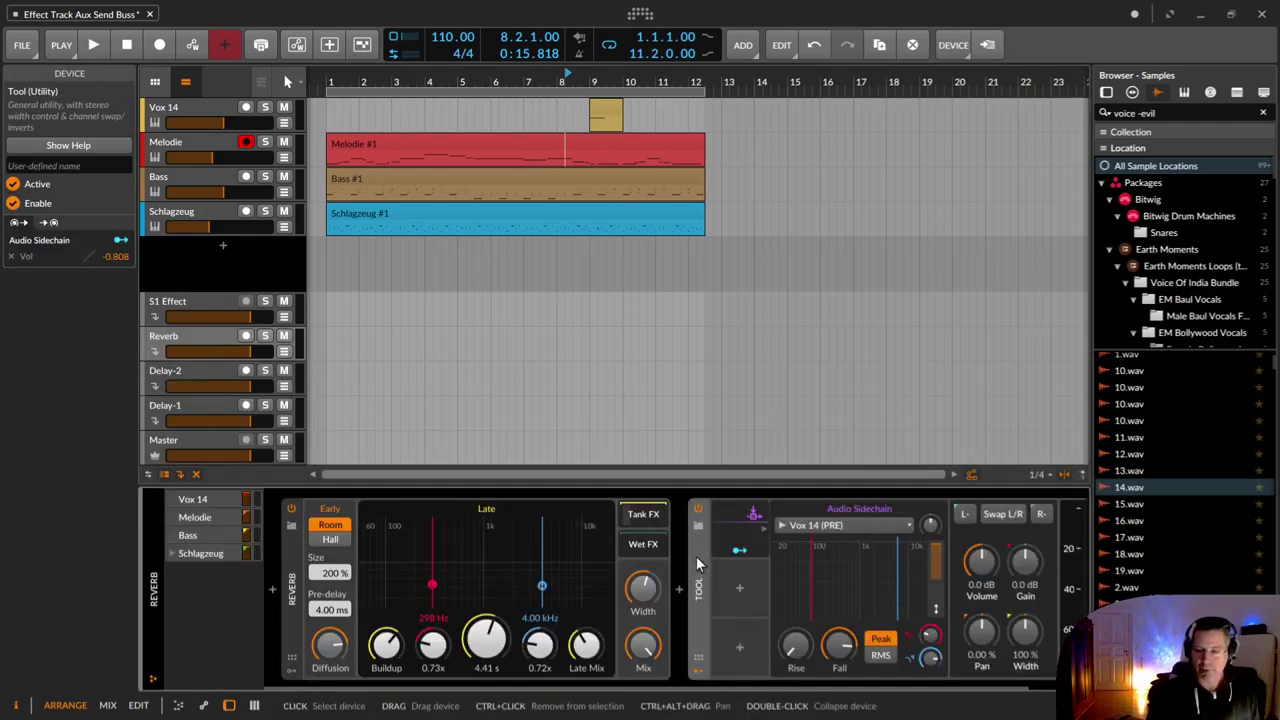
click(212, 375)
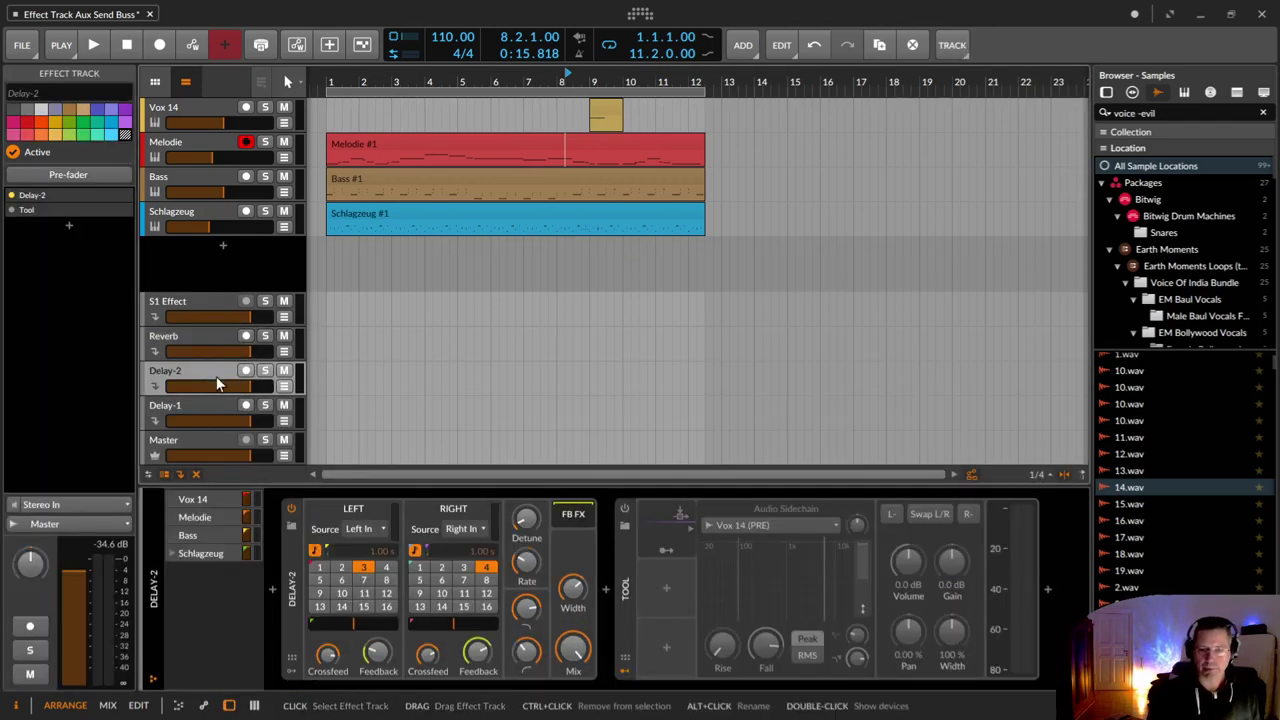
click(168, 405)
click(155, 380)
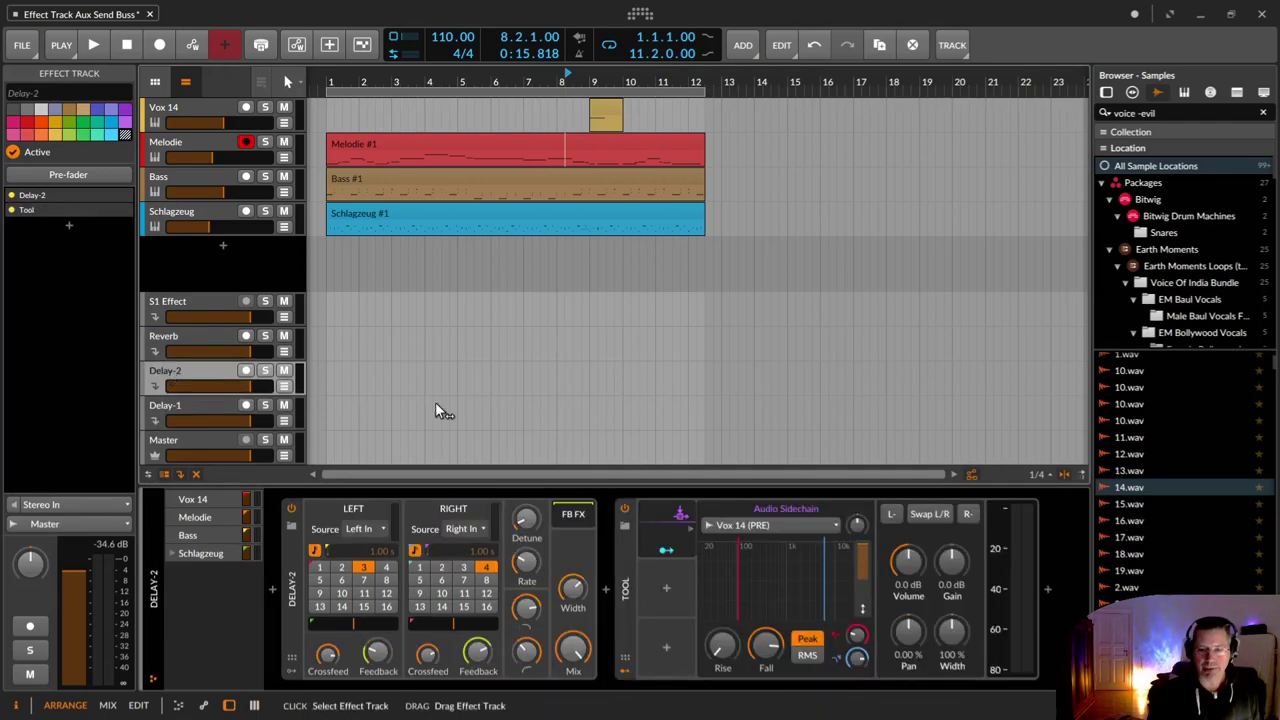
click(604, 542)
click(223, 407)
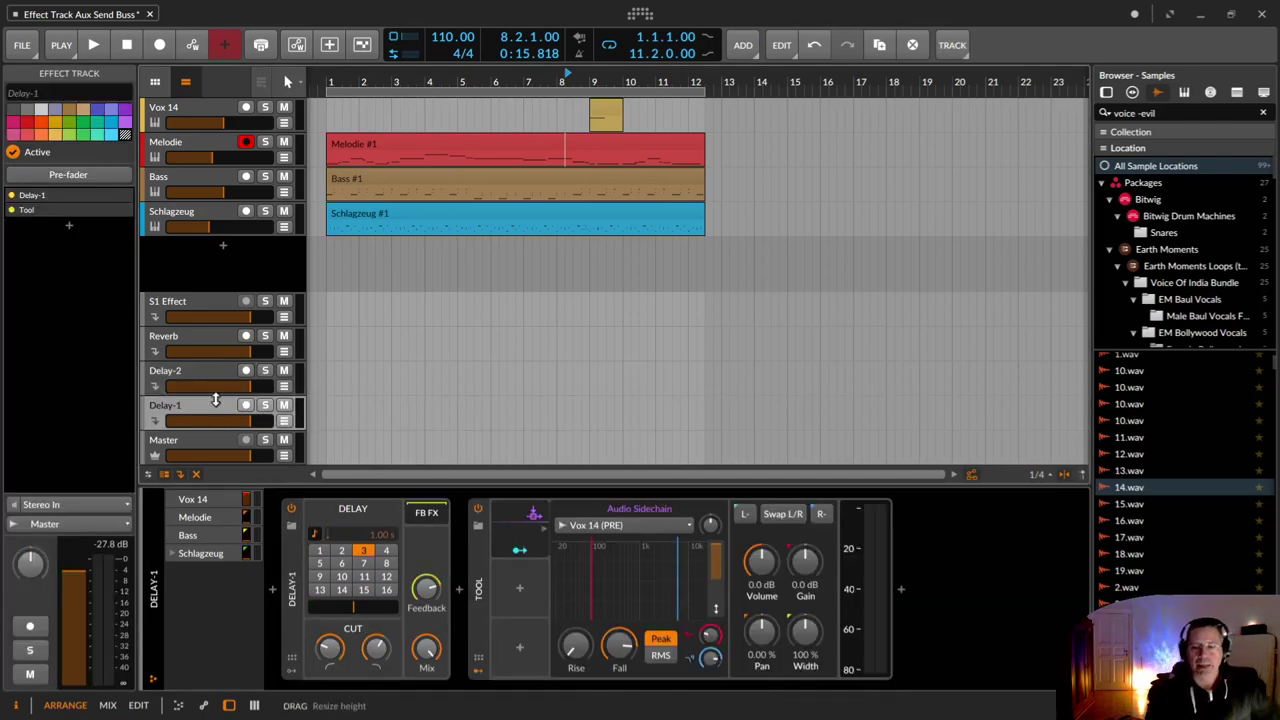
Review the effect tracks in the mixer, and inspect the S1 Effect and Reverb device chains
click(605, 108)
click(564, 155)
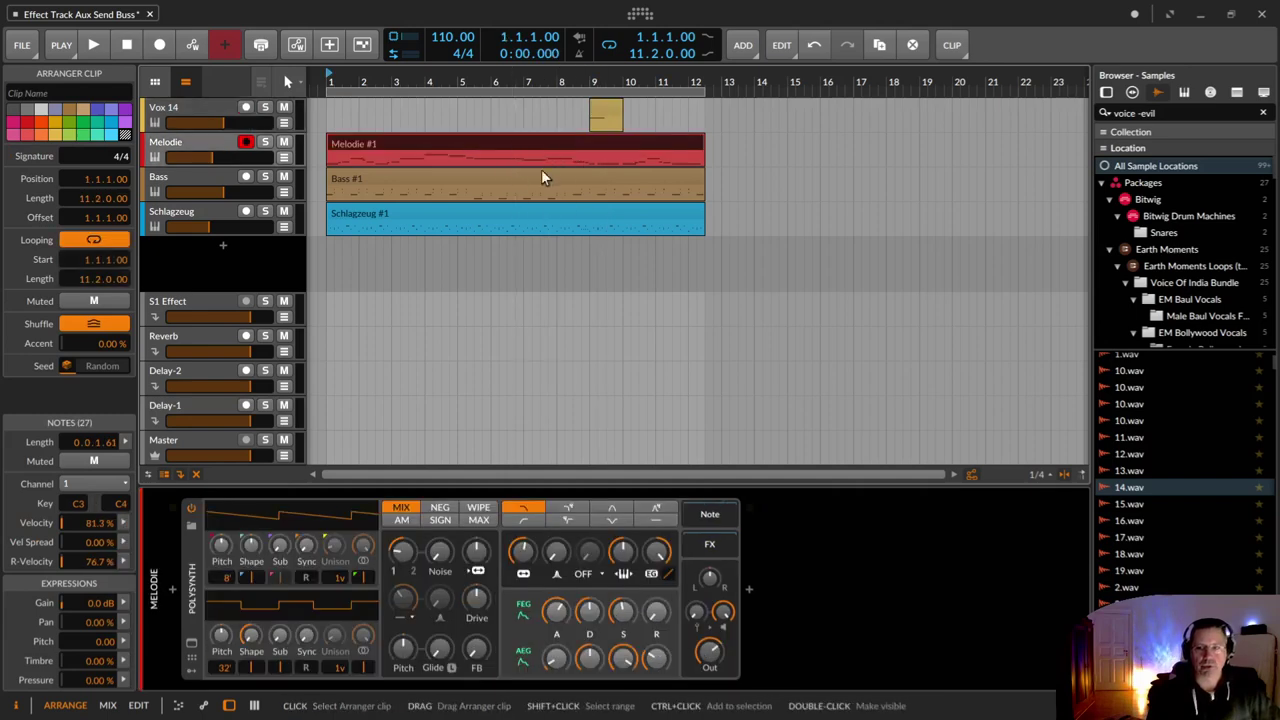
click(578, 155)
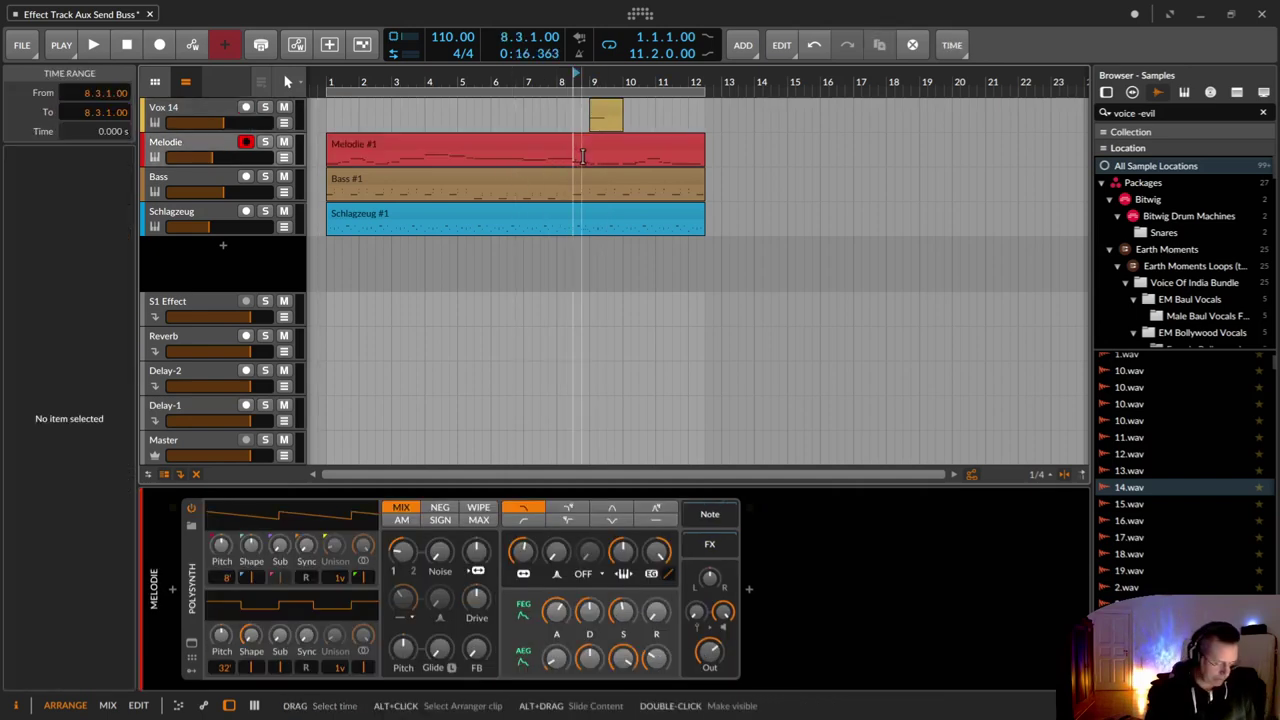
key(m)
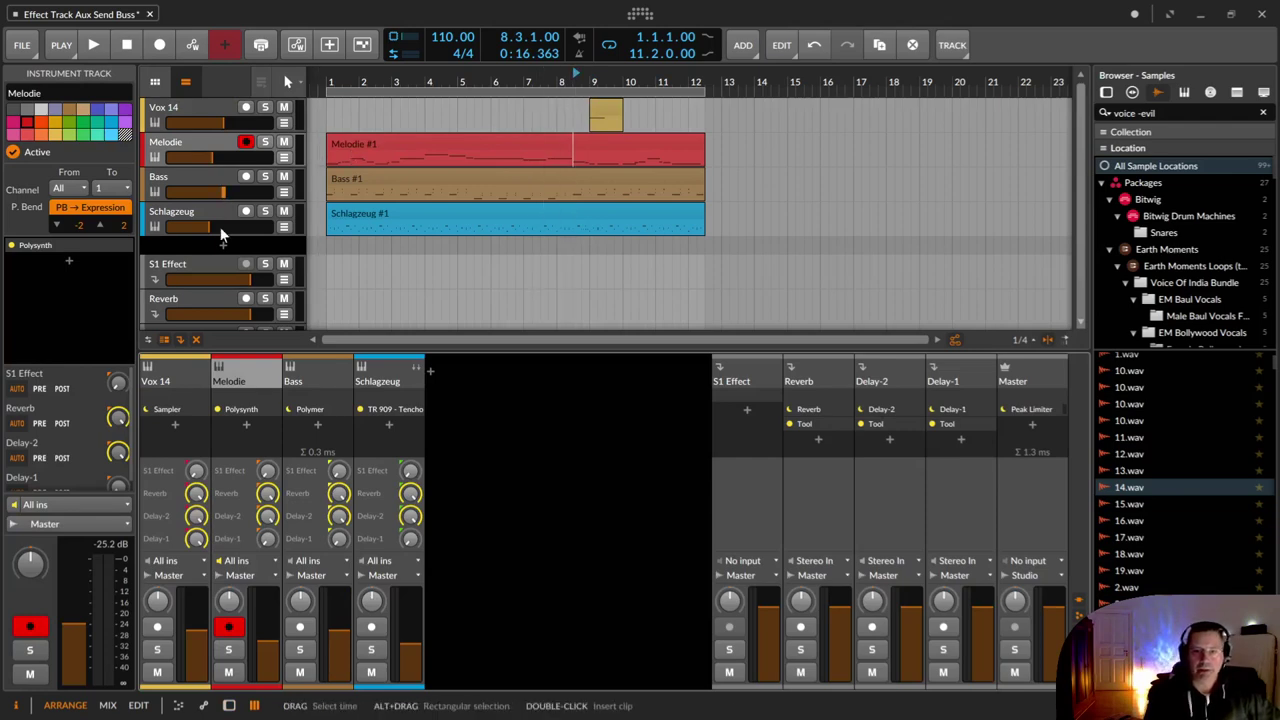
click(187, 266)
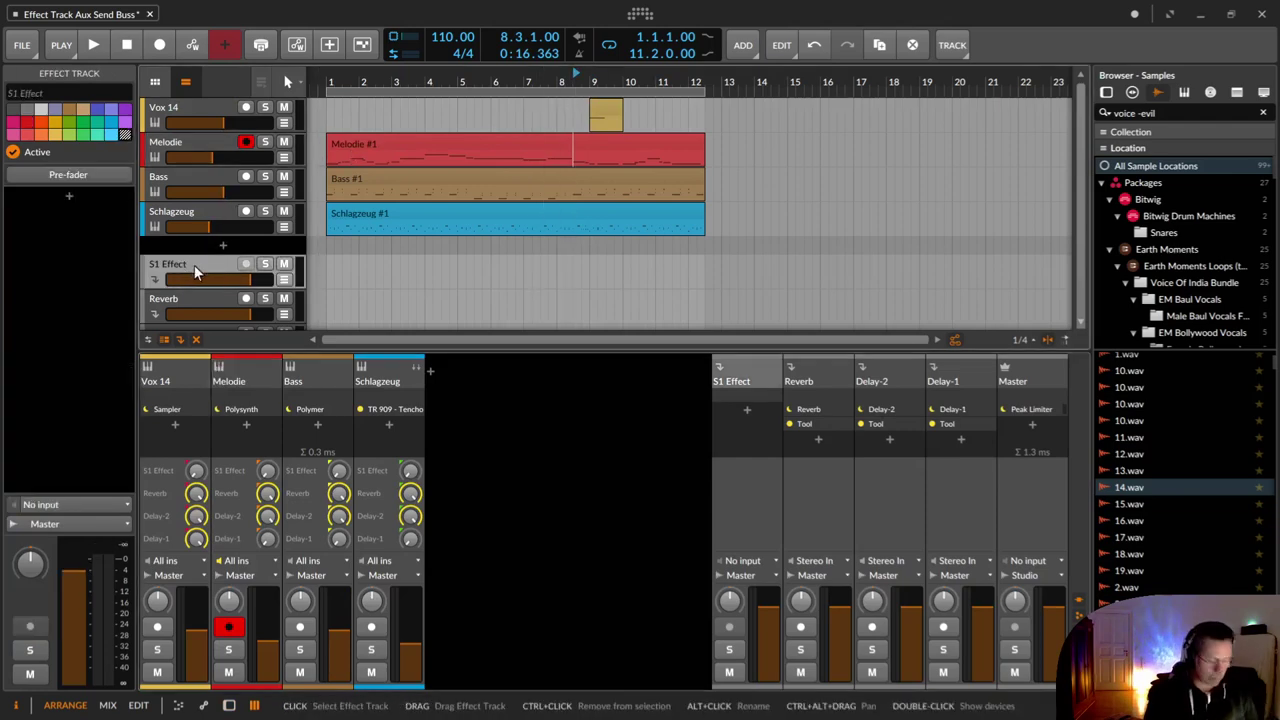
key(d)
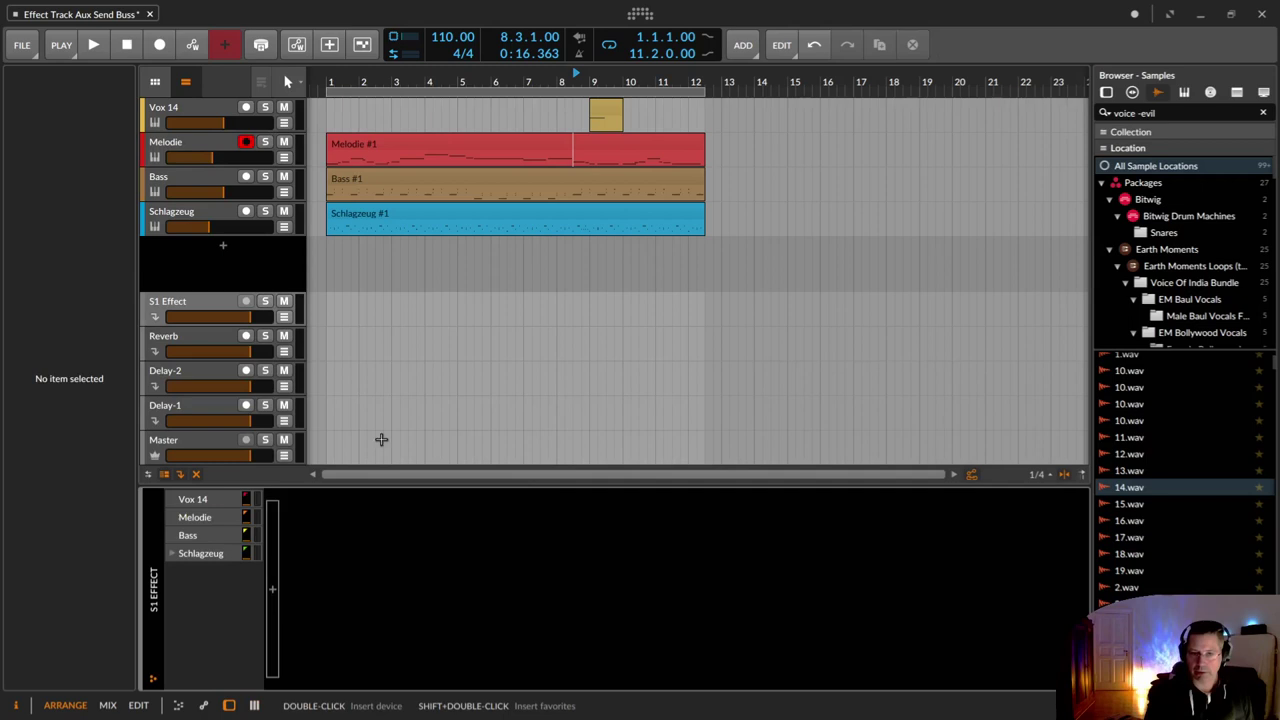
click(200, 333)
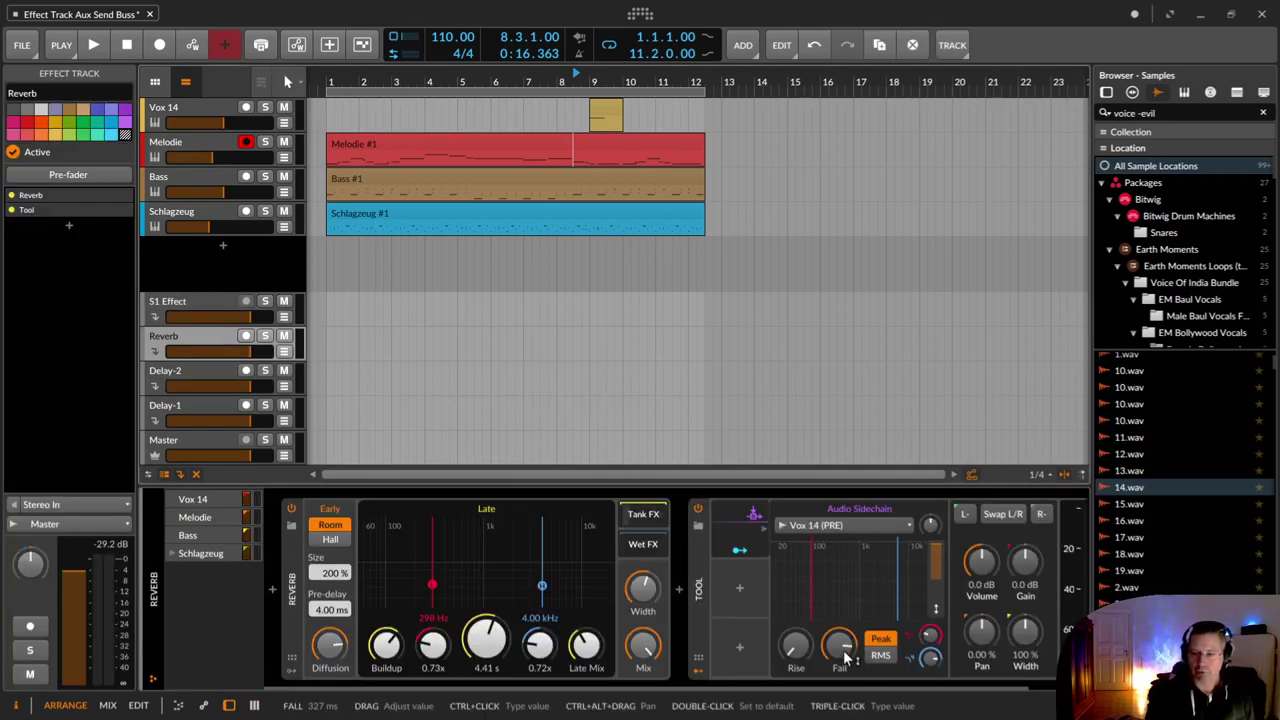
Play the arrangement from 7.4.1 through the Vox 14 clip to hear the sidechained effects, and stop playback
click(603, 116)
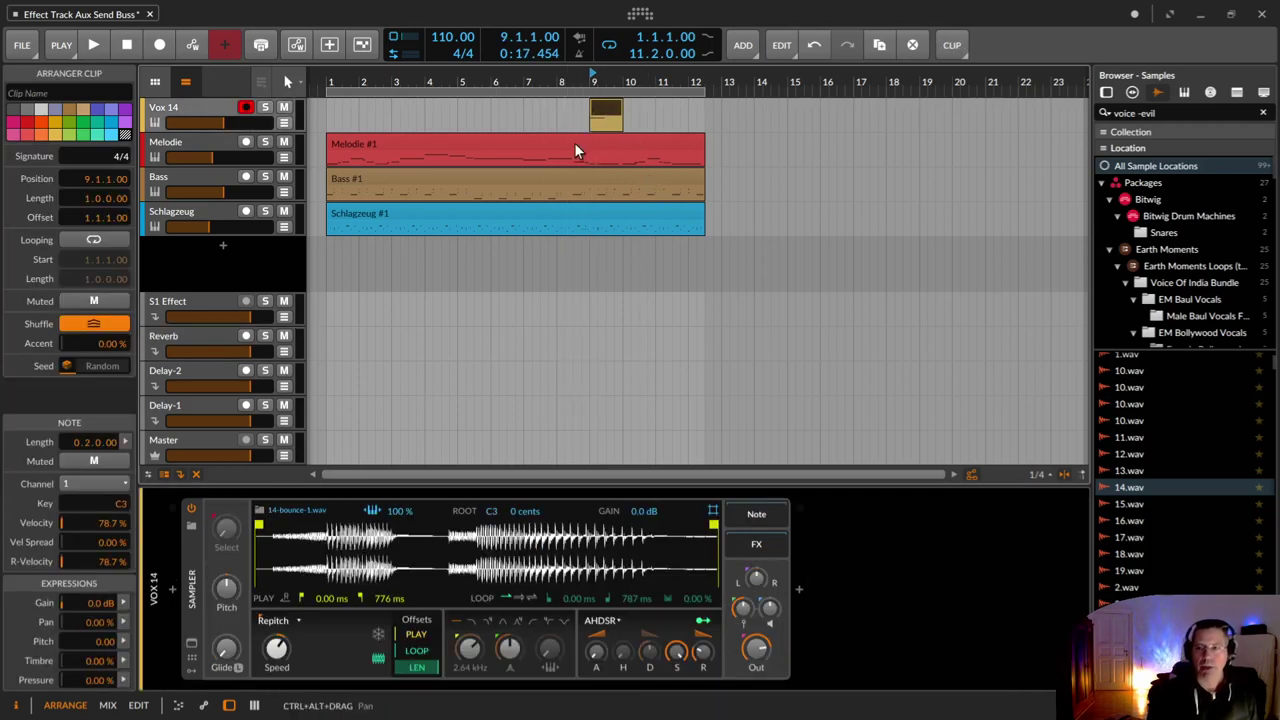
click(551, 160)
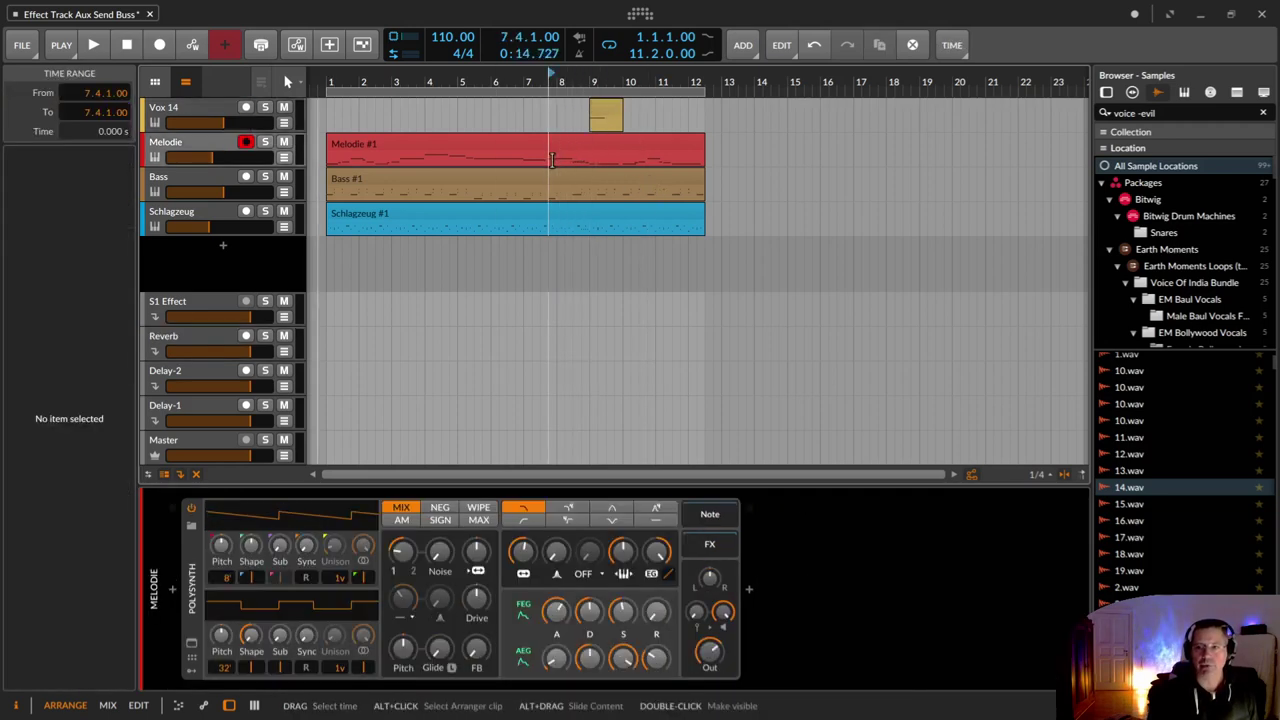
key(space)
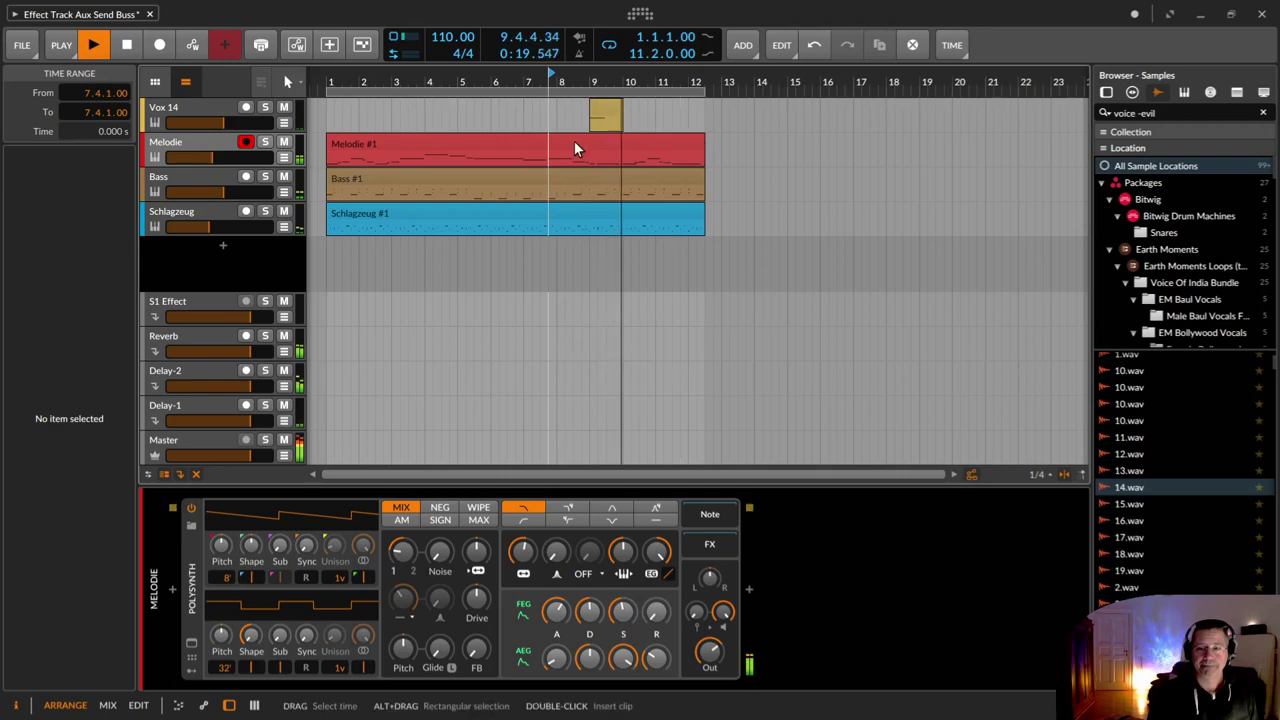
key(space)
Disable the sidechained Tool devices on the Reverb, Delay-2 and Delay-1 effect tracks
click(175, 343)
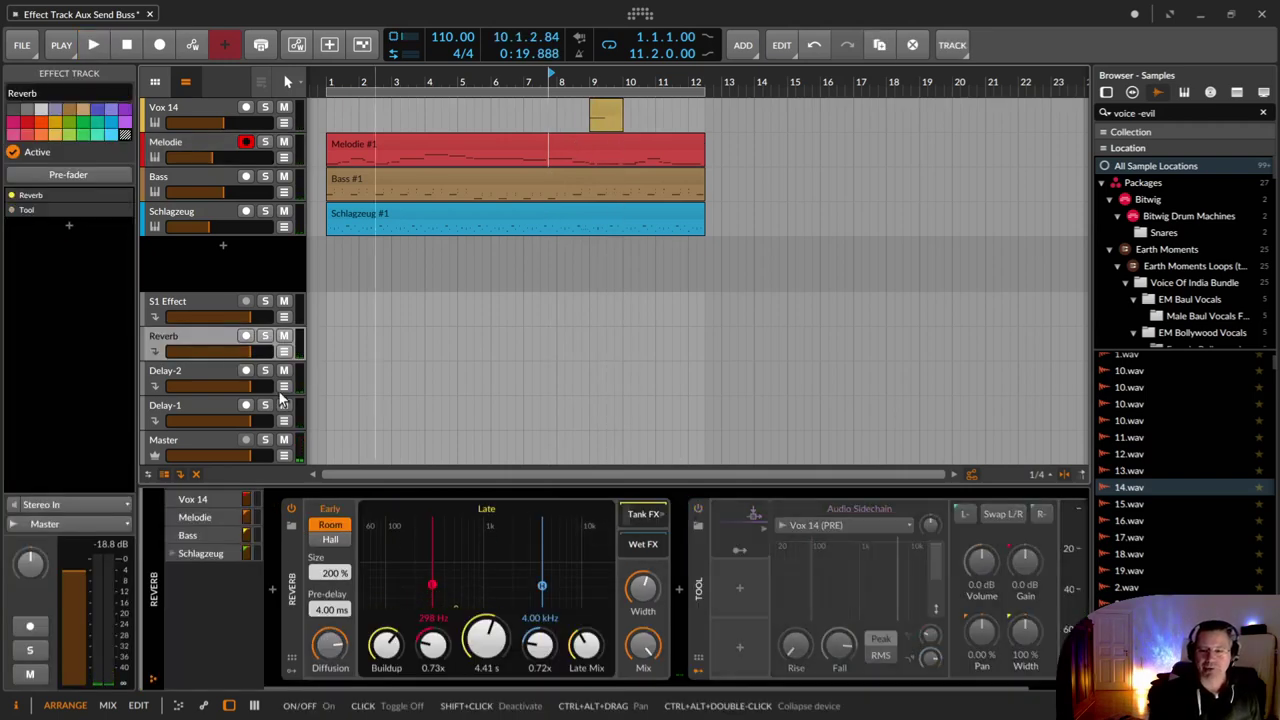
click(192, 376)
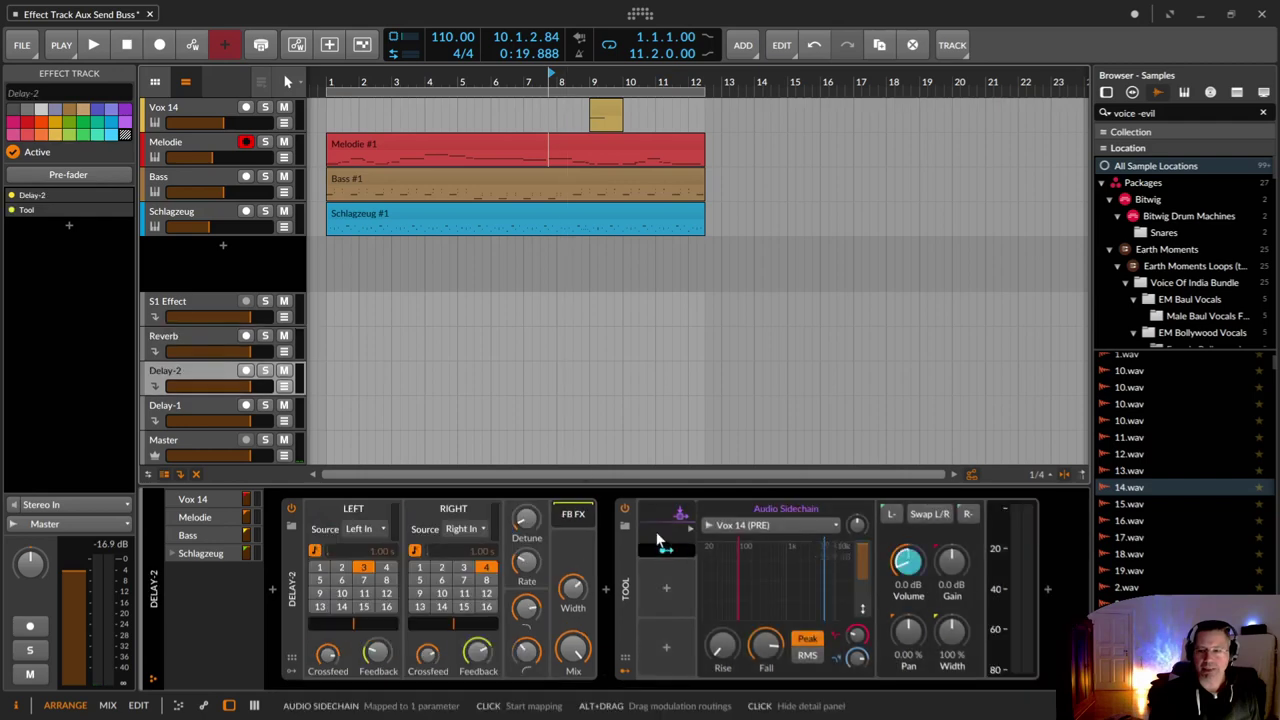
click(182, 412)
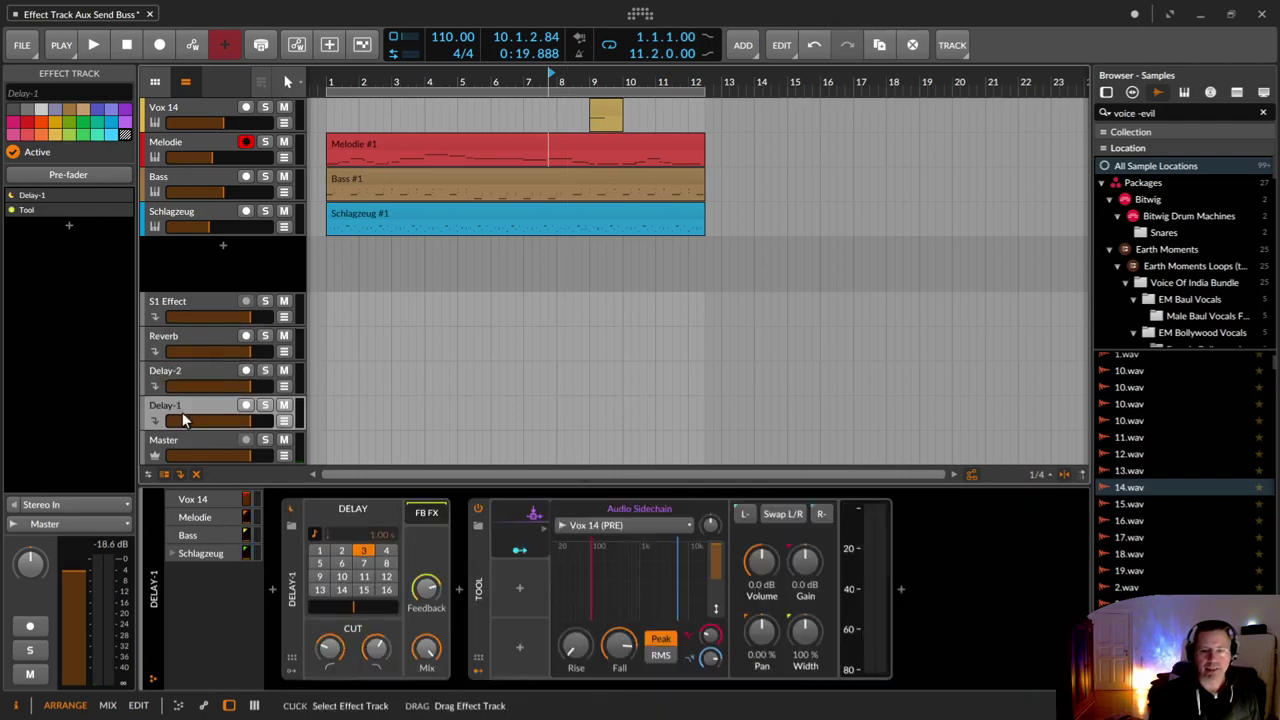
click(478, 509)
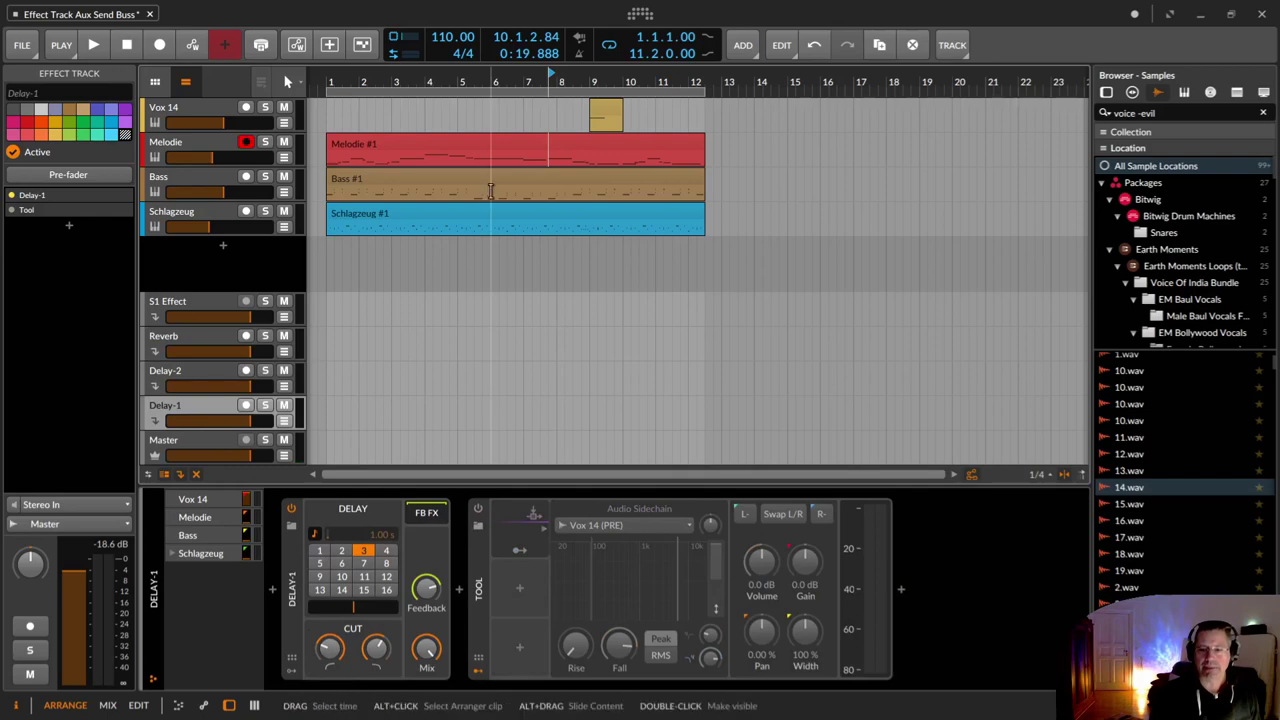
Play from 7.4.1 through the Vox 14 clip without sidechaining, stop, and set the play position to 8.2.1
click(551, 156)
key(space)
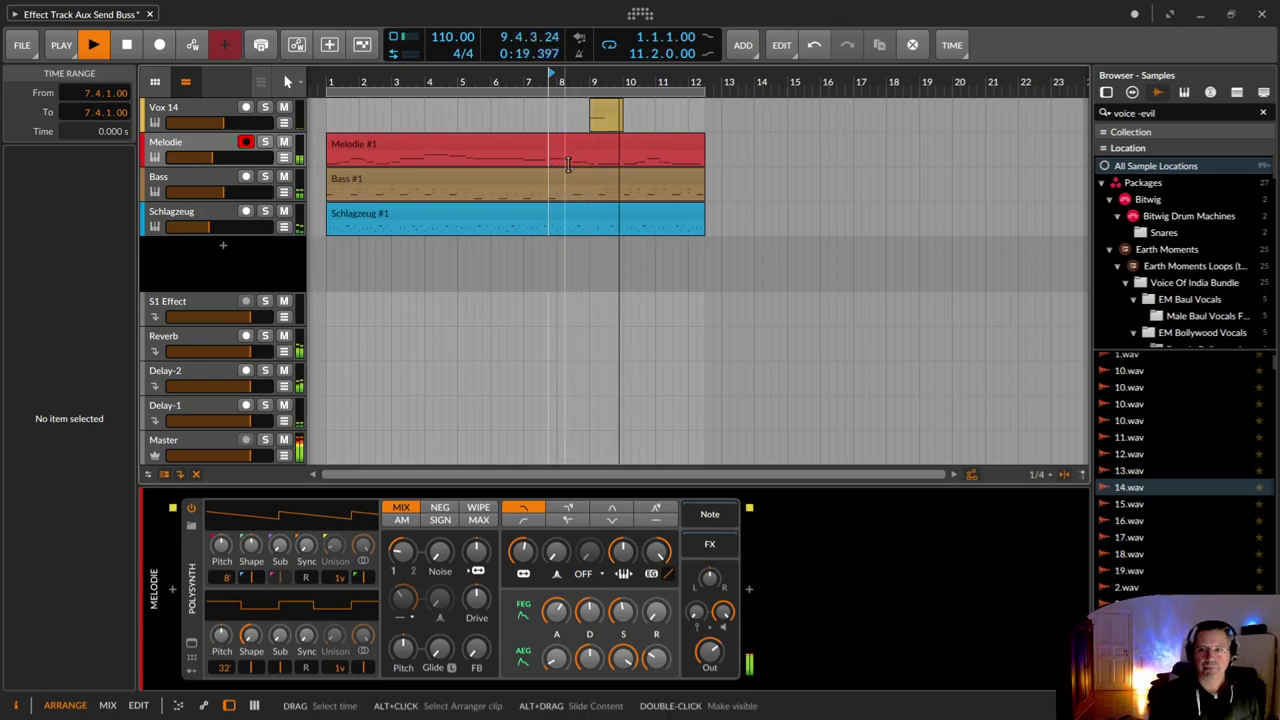
key(space)
click(567, 163)
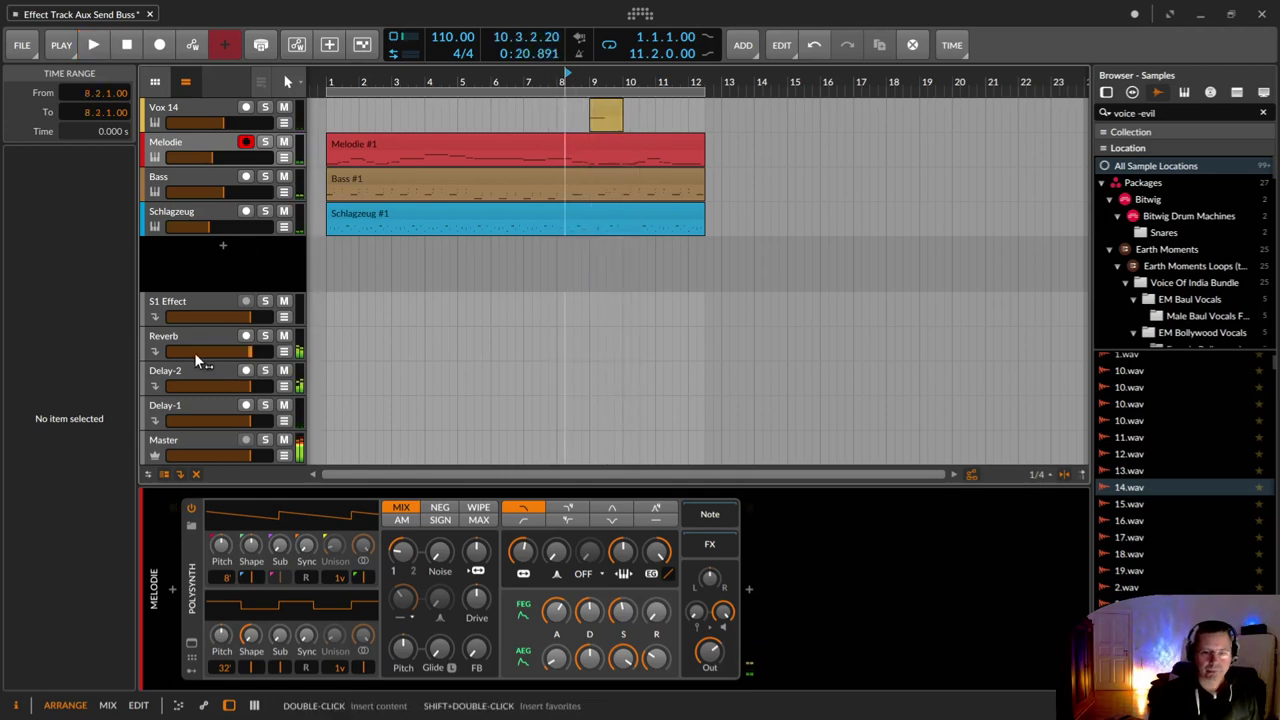
Inspect the Reverb, Delay-2 and Delay-1 device chains and the pre/post options of the Melodie track's Reverb send
click(174, 338)
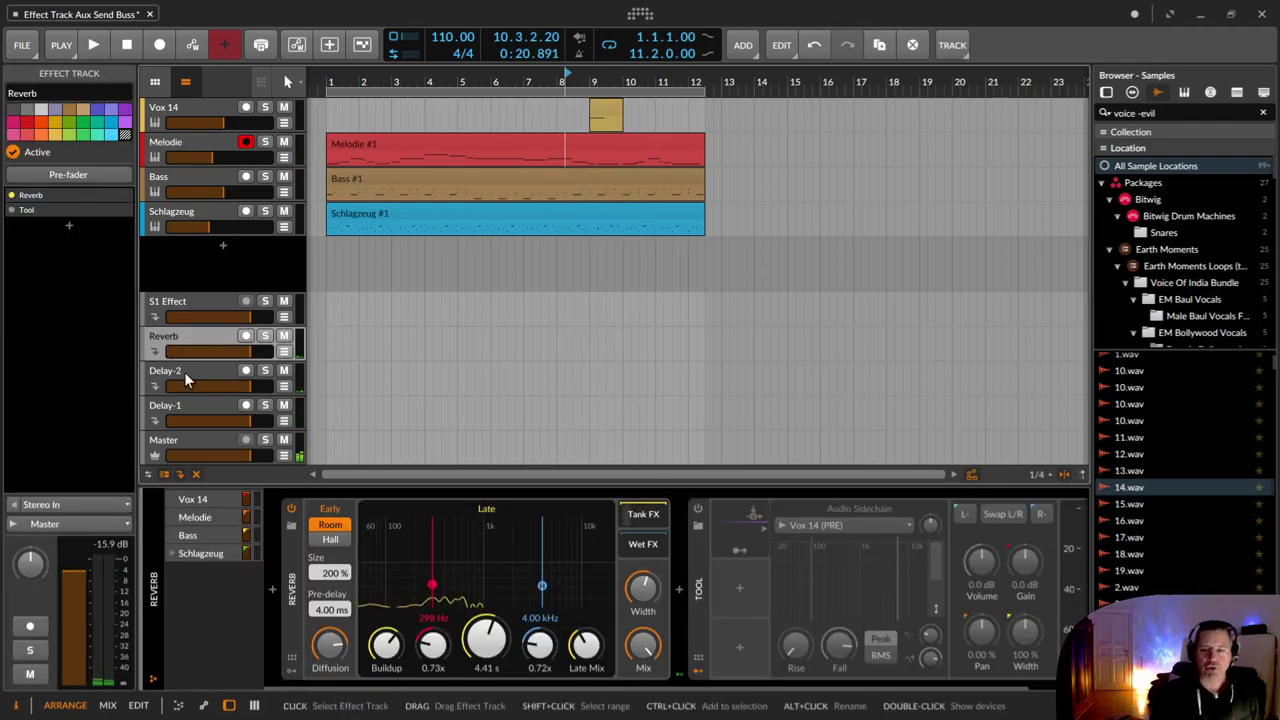
click(181, 368)
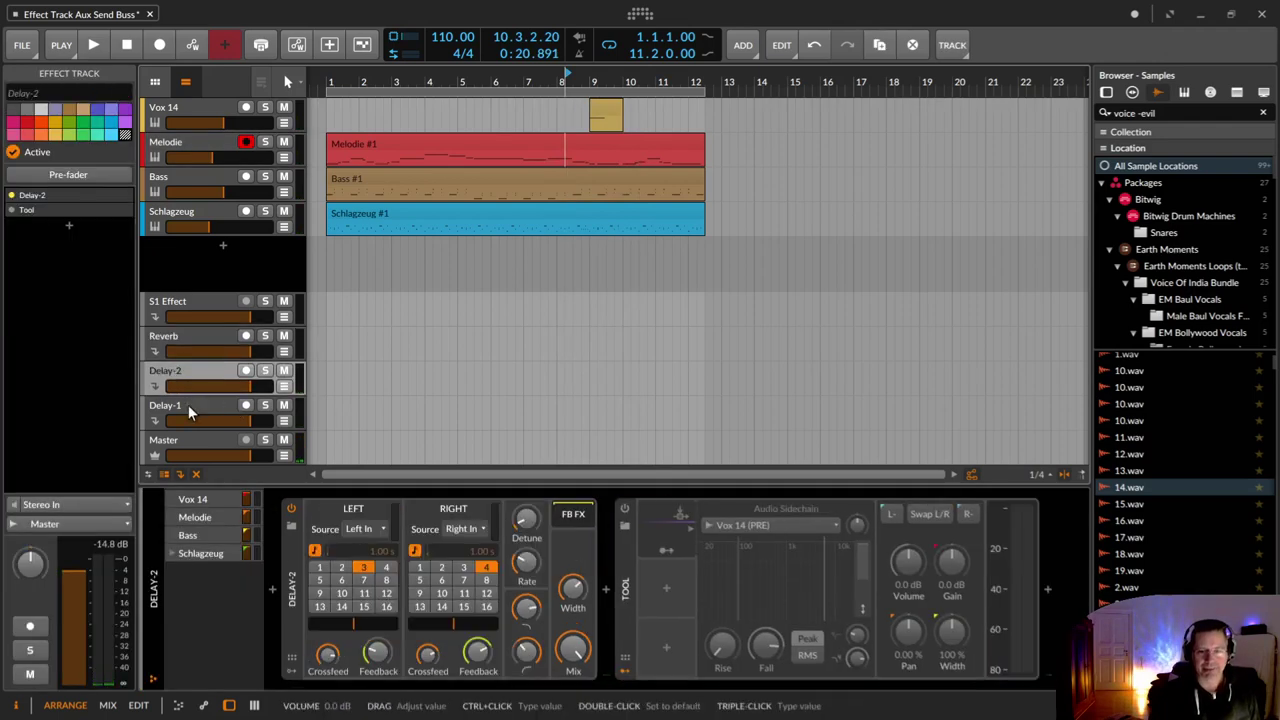
click(189, 408)
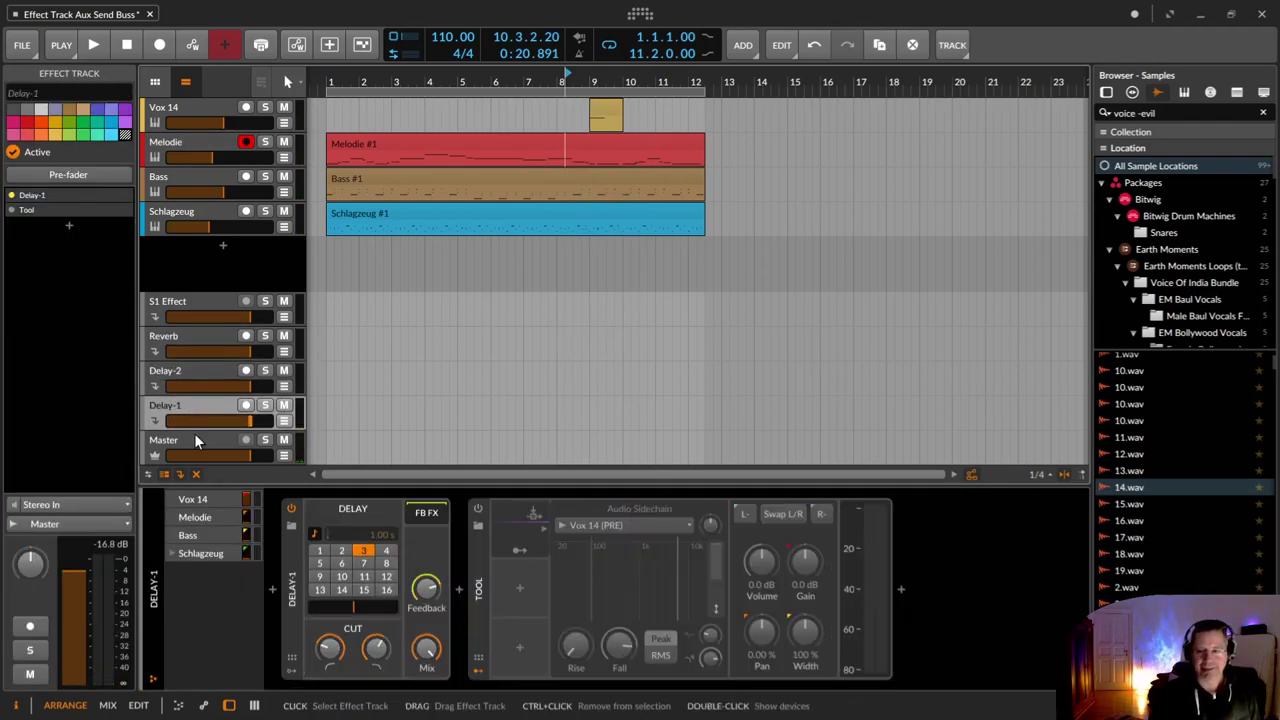
click(182, 336)
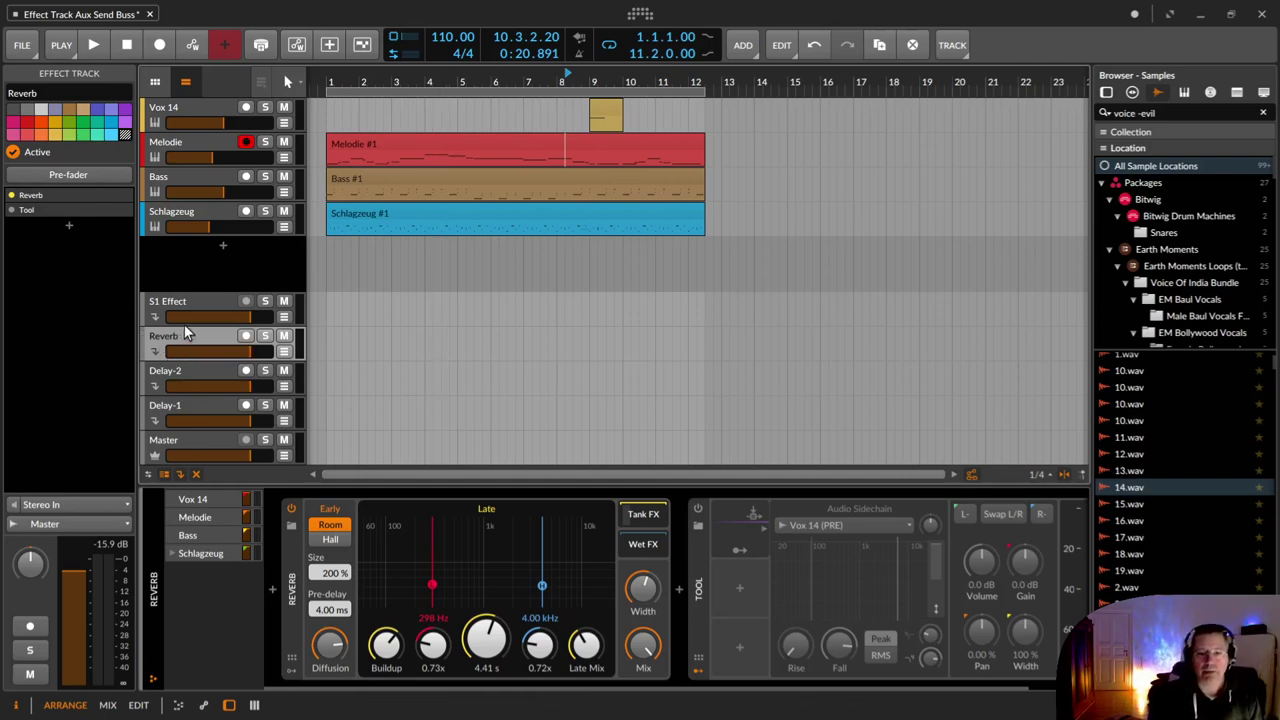
click(187, 138)
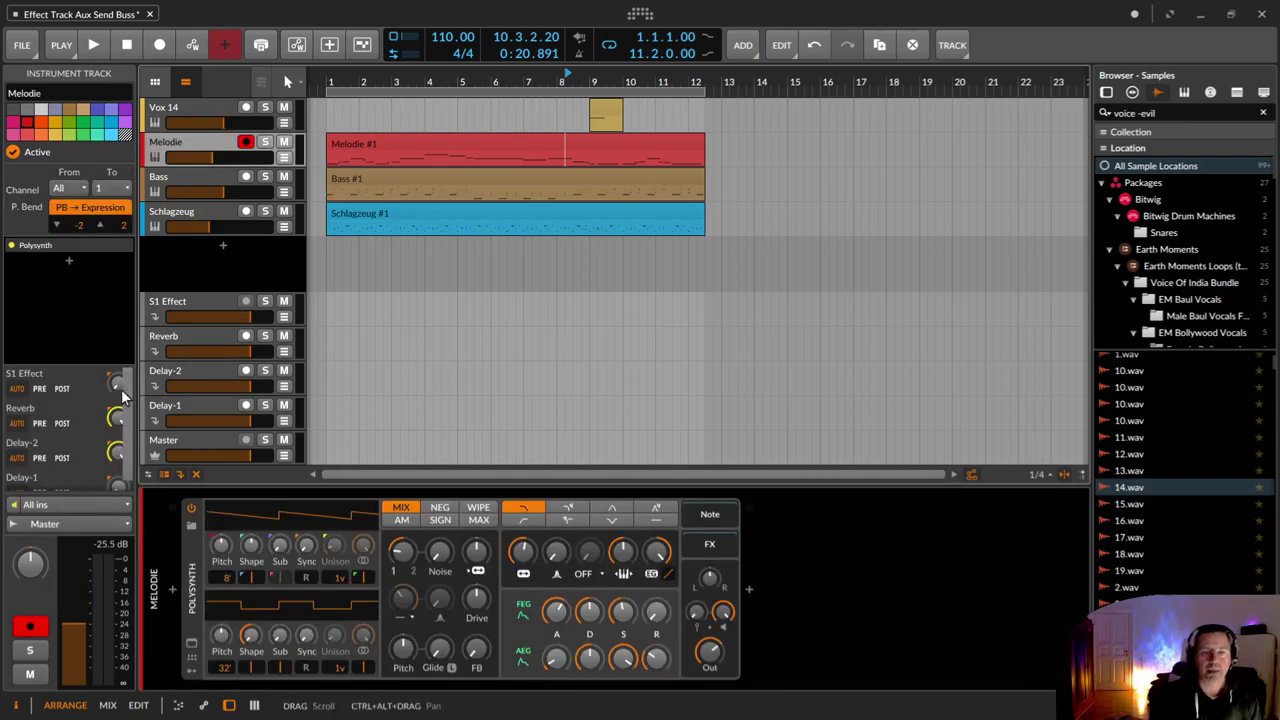
right_click(119, 414)
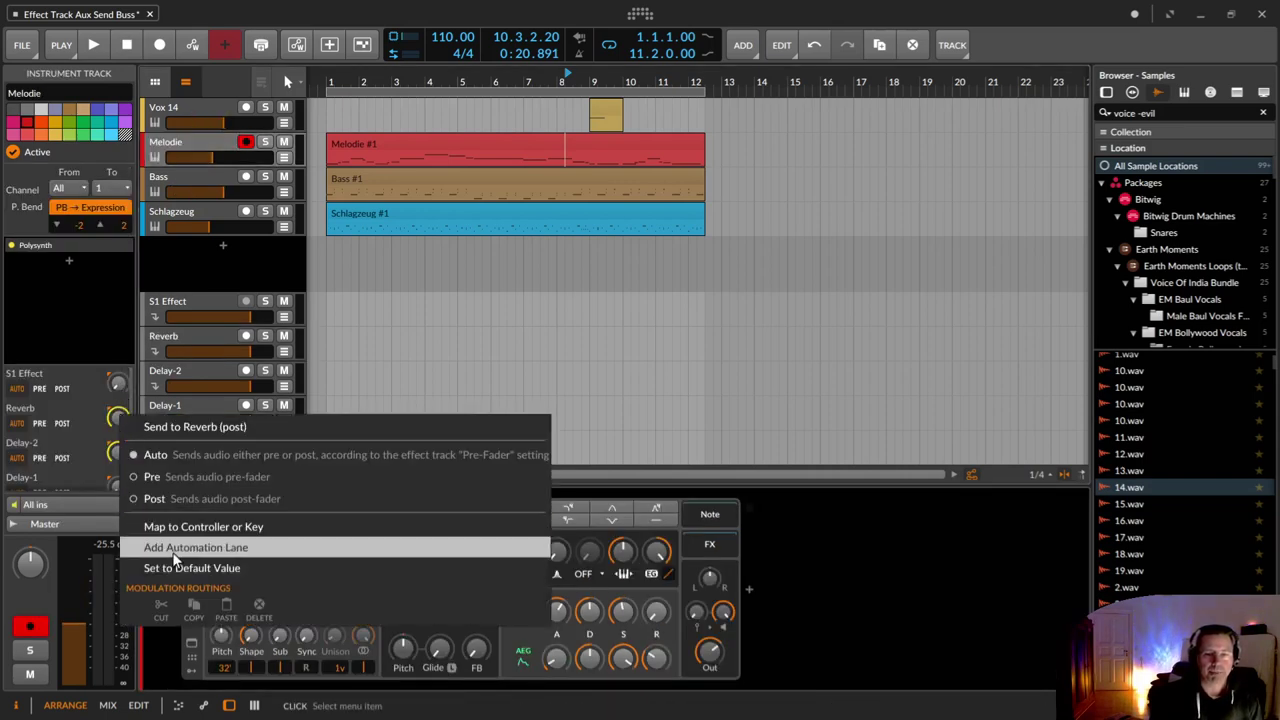
click(424, 287)
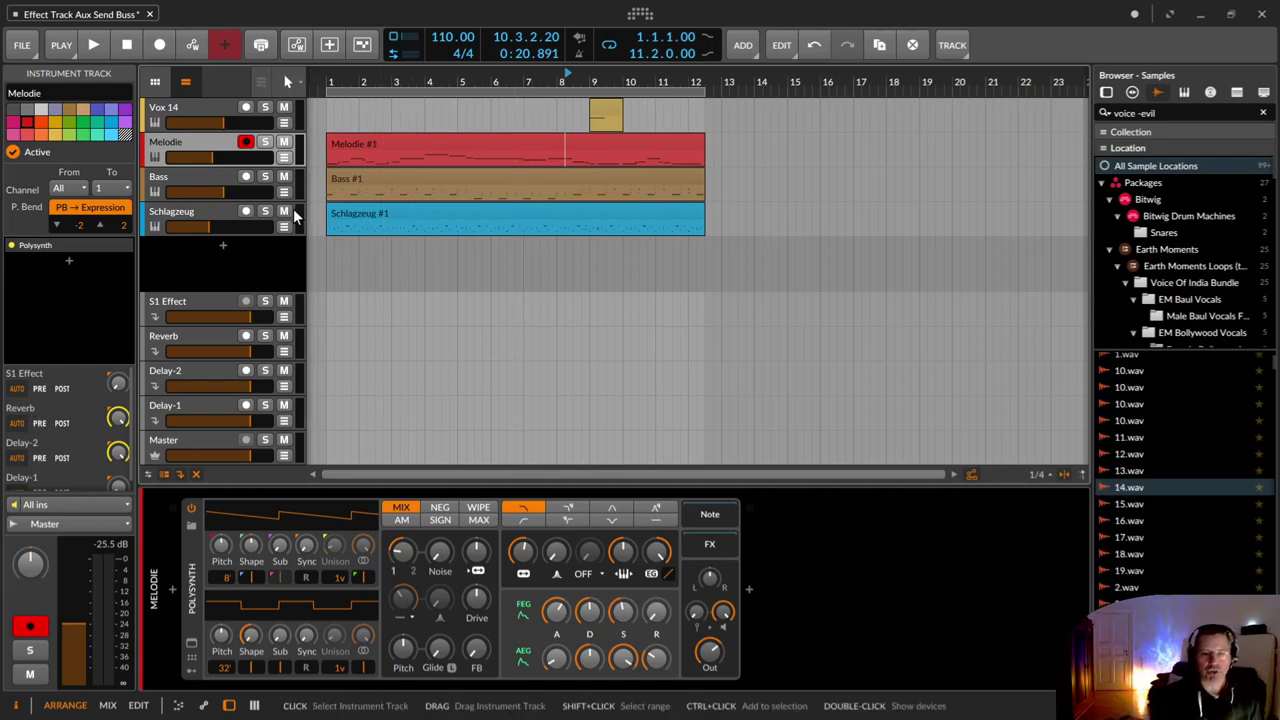
Show the mixer and clear the Reverb and Delay-2 sends on Melodie and the Reverb, Delay-2 and Delay-1 sends on Vox 14
key(m)
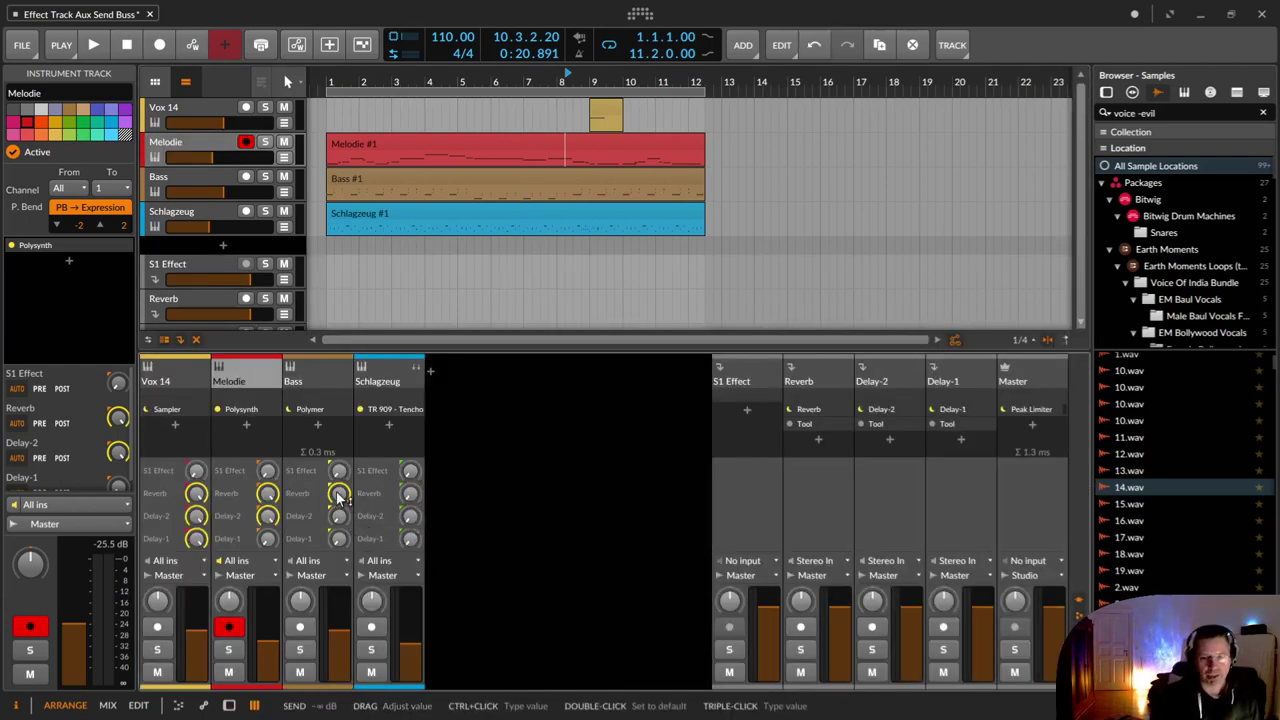
double_click(264, 516)
double_click(265, 496)
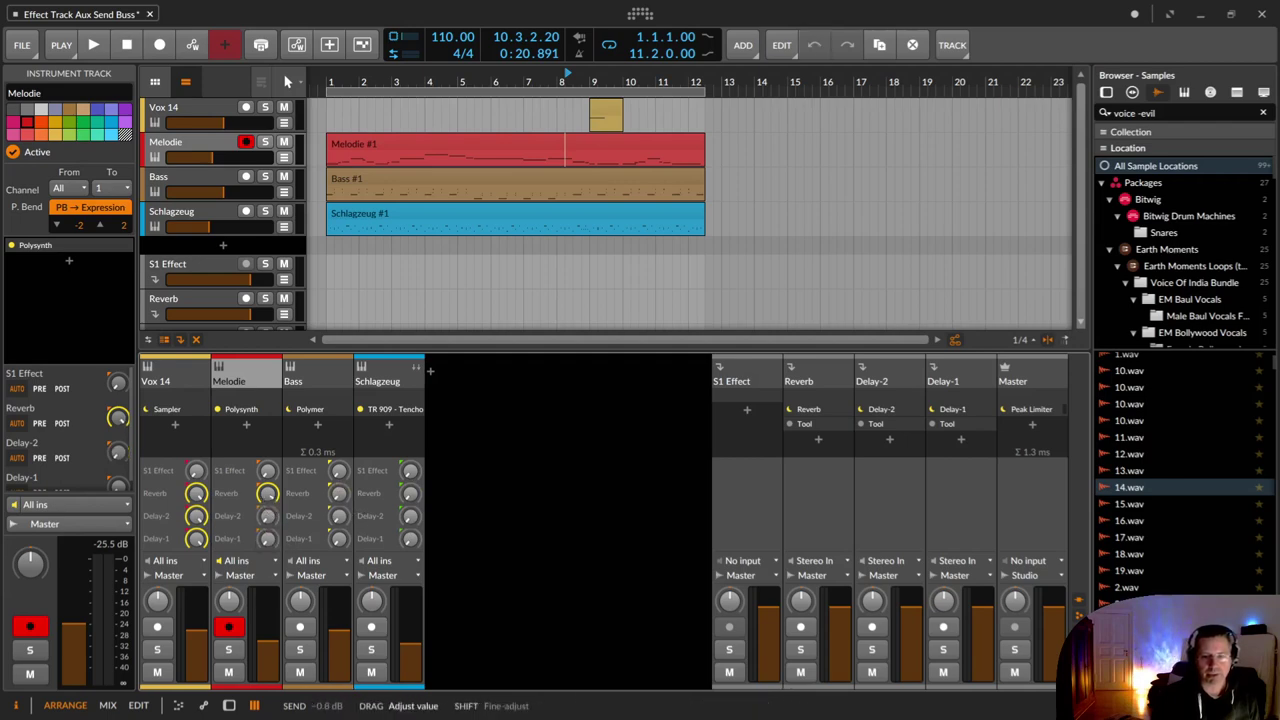
double_click(200, 540)
double_click(195, 516)
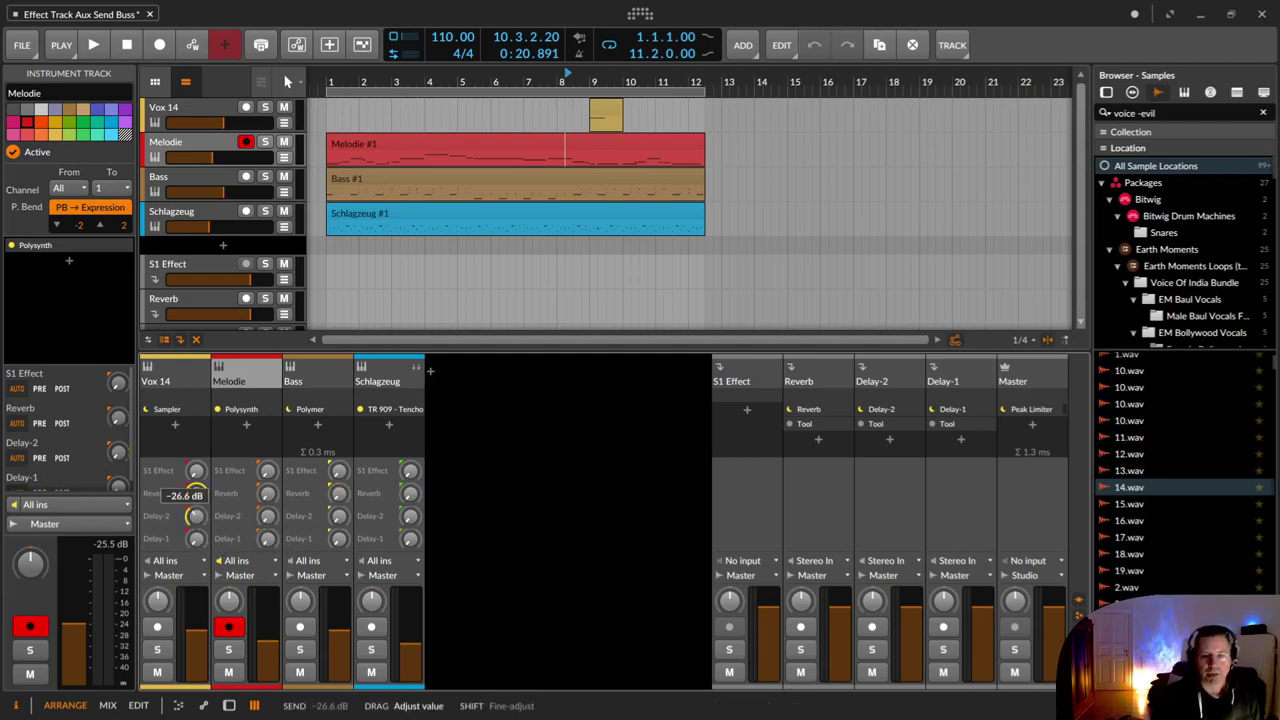
double_click(197, 494)
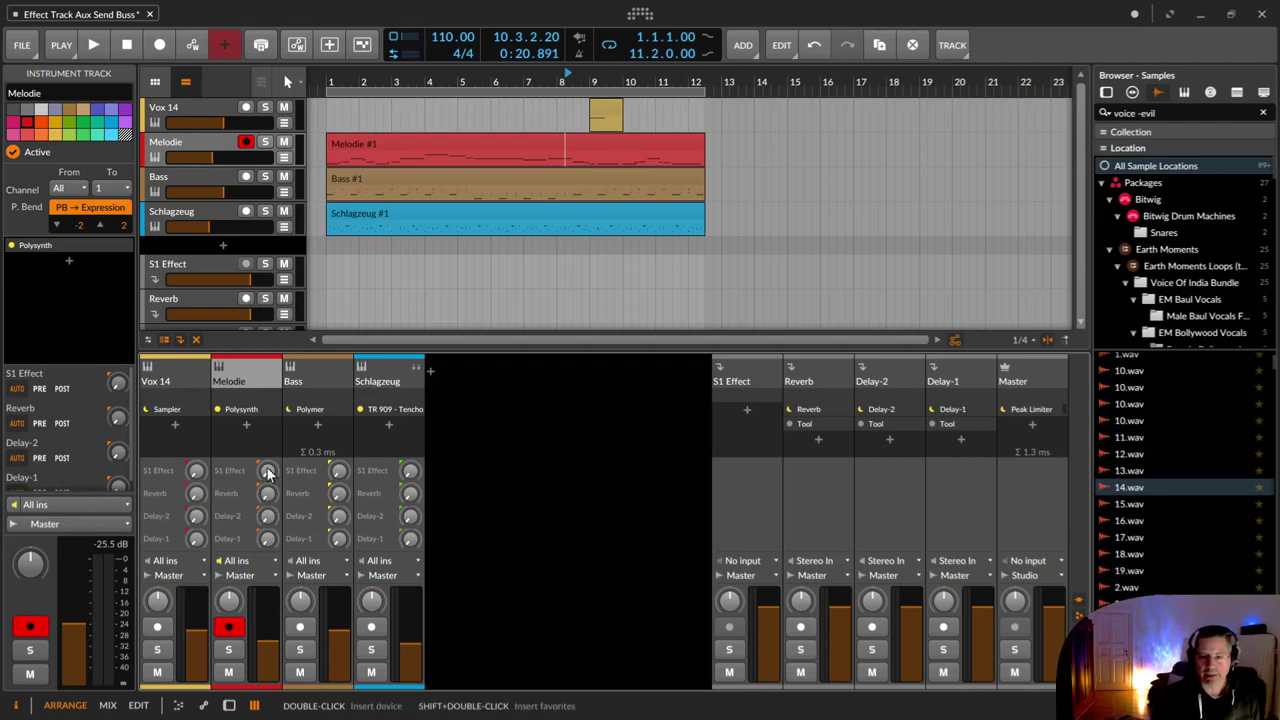
Set Melodie's Reverb send to -15.5 dB and Delay-2 send to -25.8 dB, raise Bass's Reverb send, and leave both tracks' S1 Effect sends cleared
drag(268, 474, 268, 462)
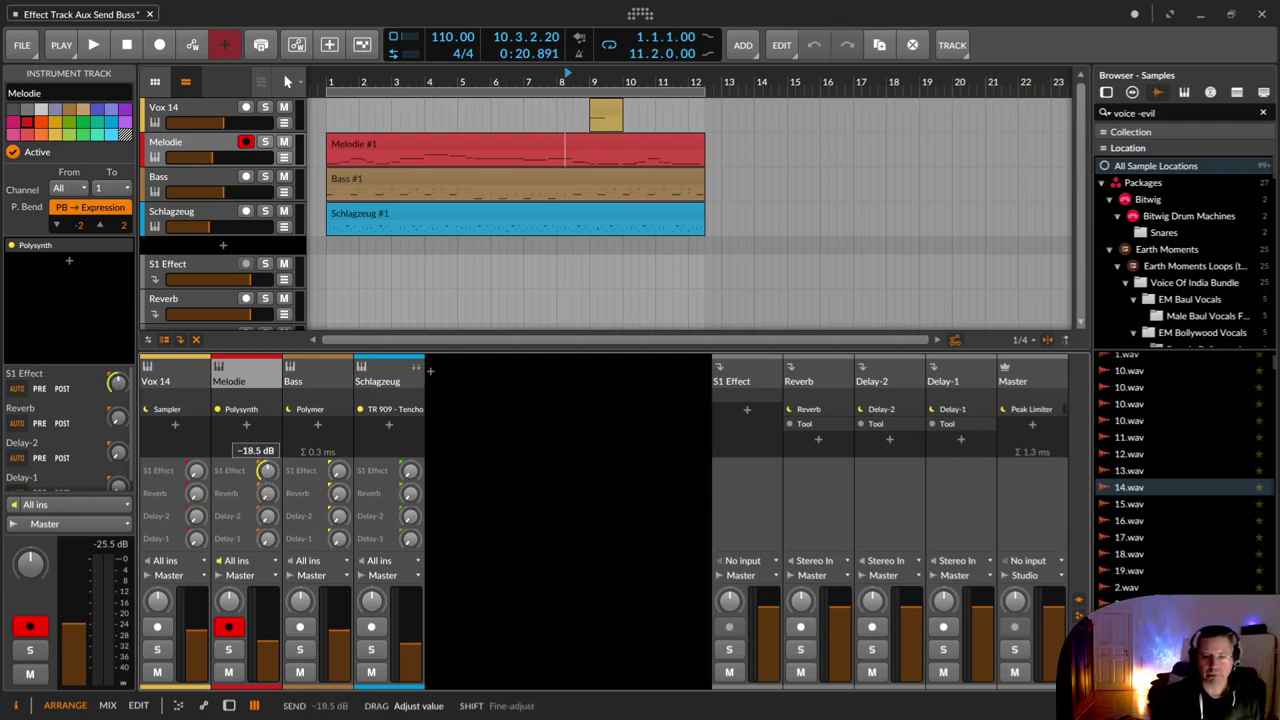
drag(338, 472, 265, 486)
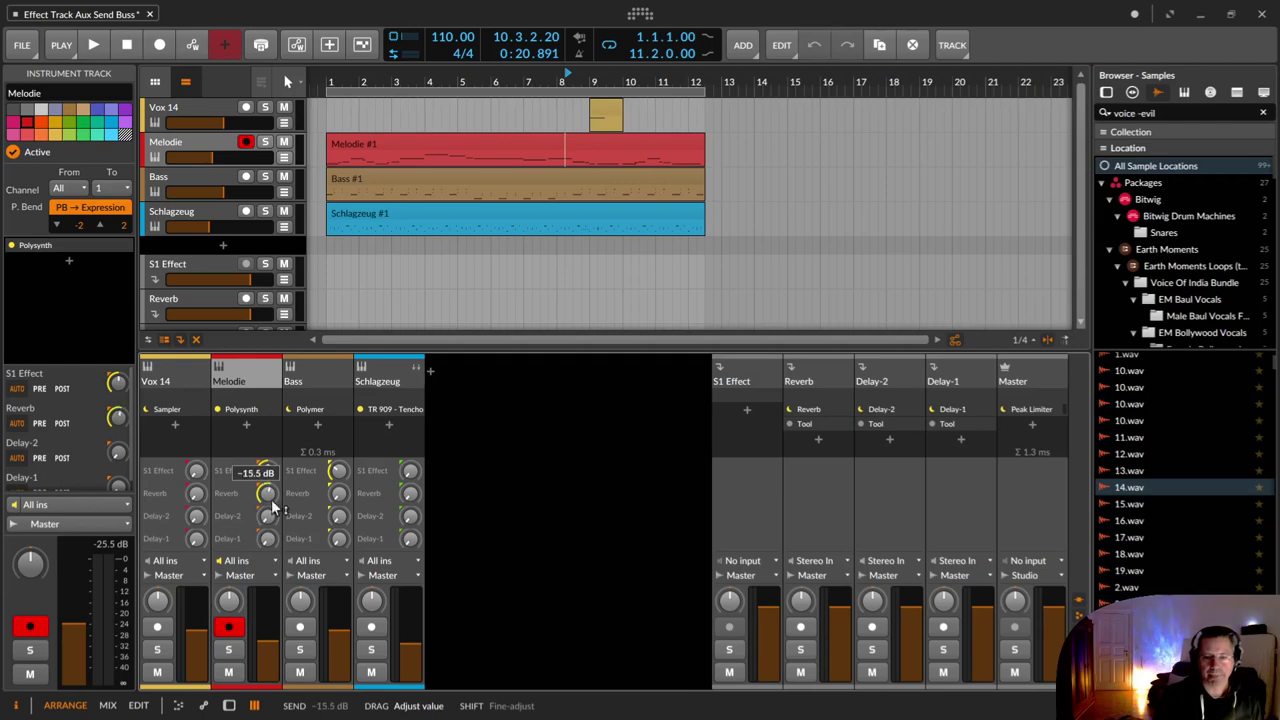
drag(337, 503, 338, 502)
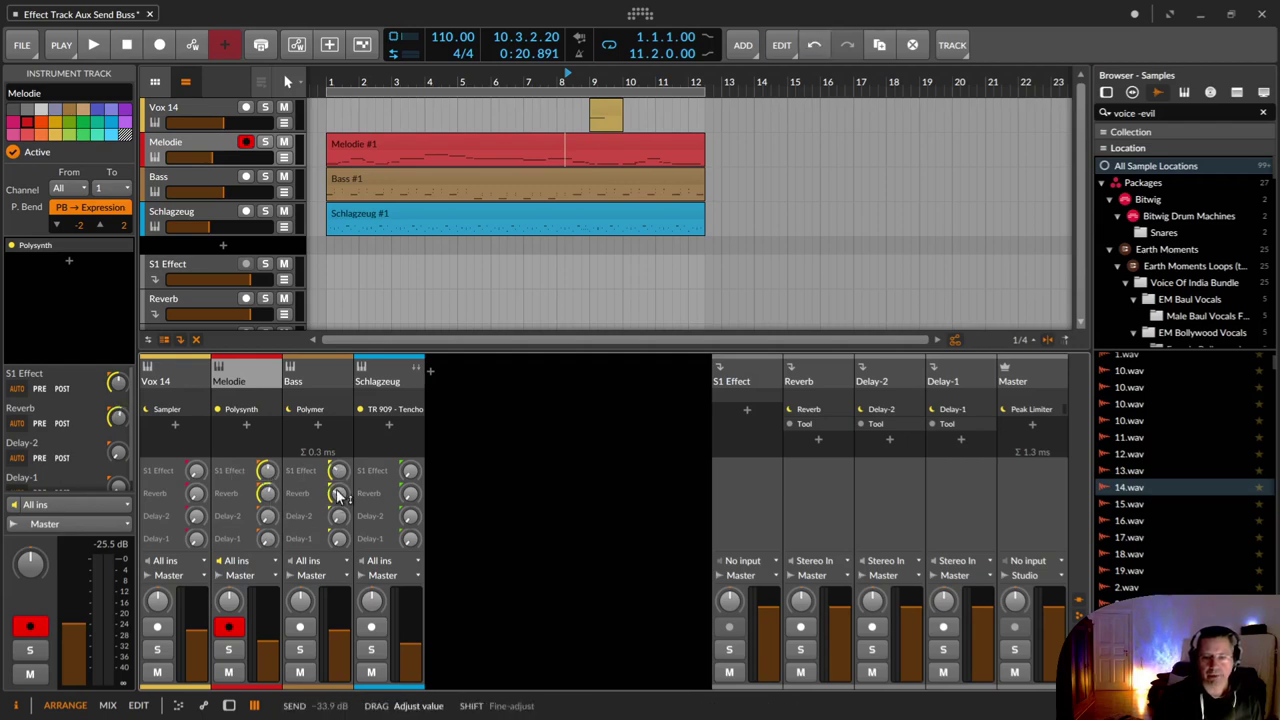
double_click(338, 473)
double_click(268, 477)
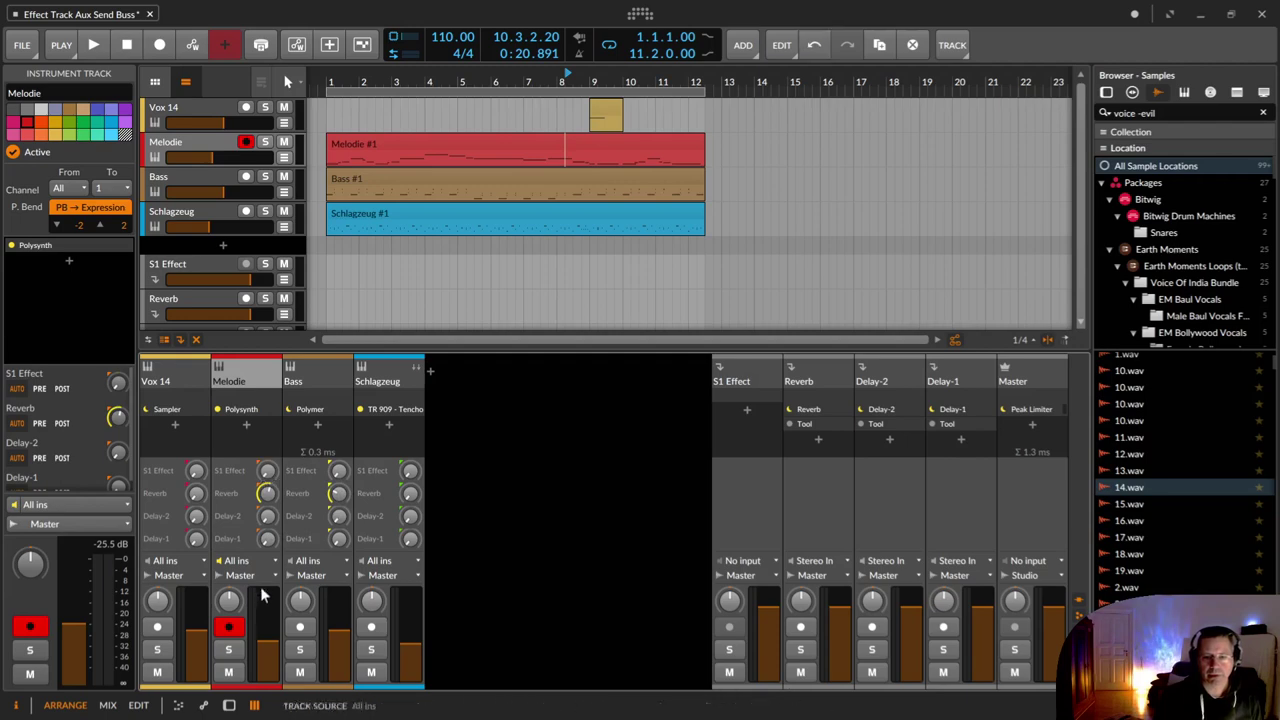
drag(266, 522, 266, 514)
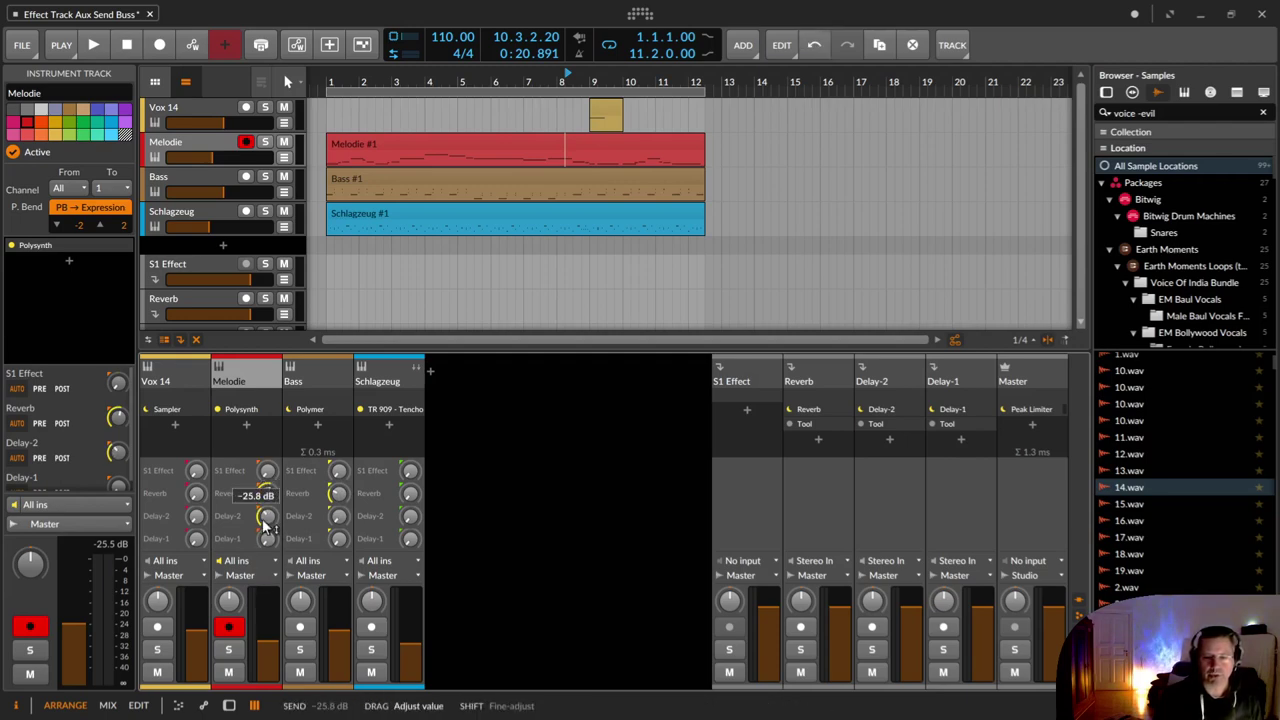
Expand the Schlagzeug track's individual drum channels in the mixer, check their sends in the full Mix view, and return to the arrangement
click(417, 367)
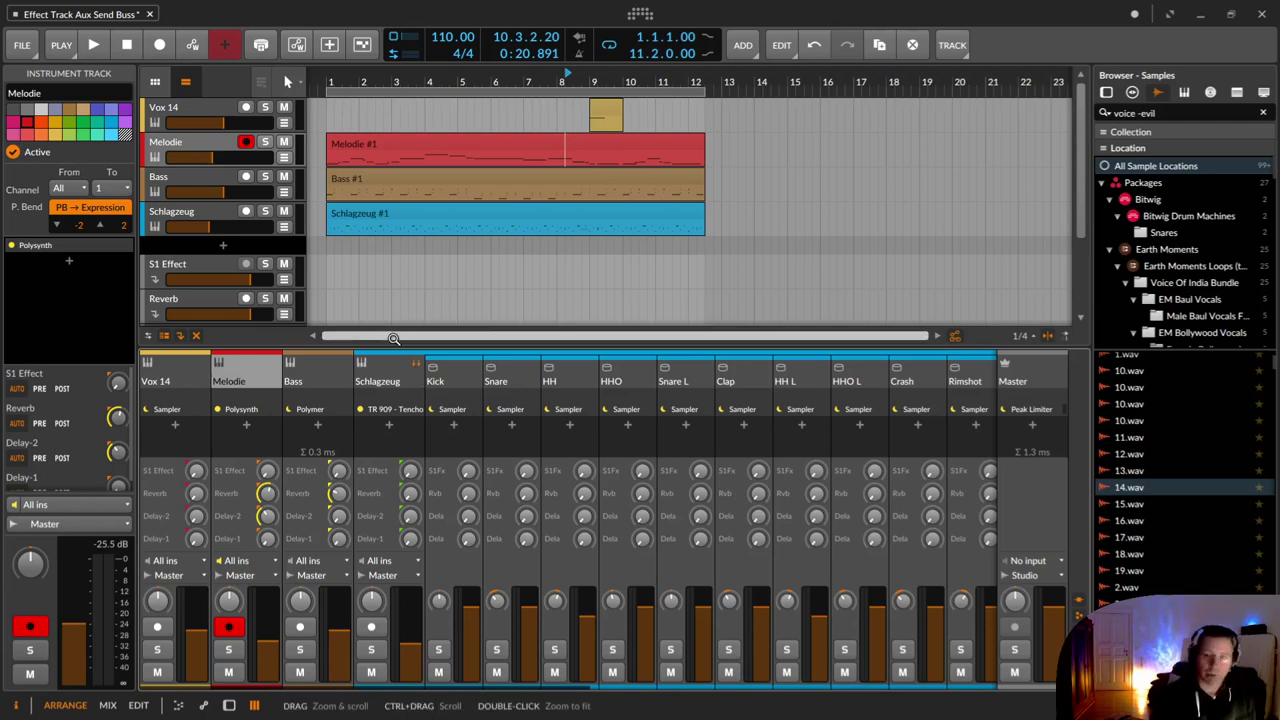
key(Tab)
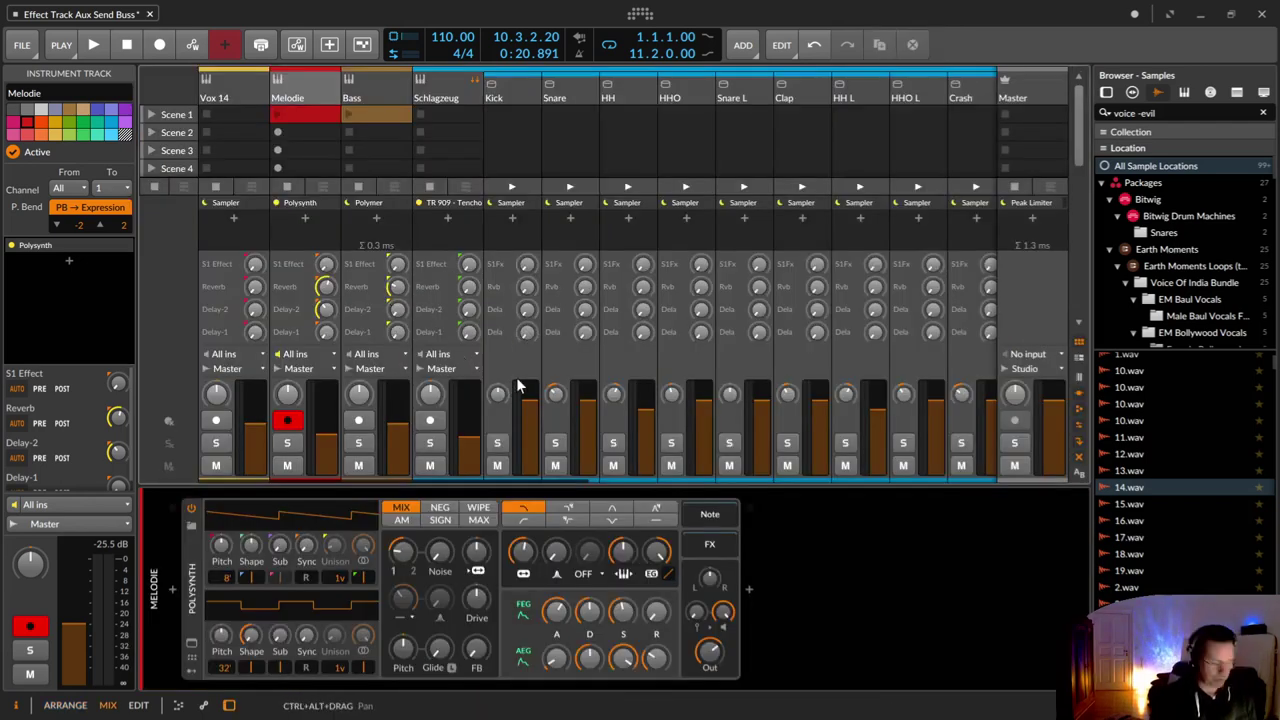
key(d)
key(d)
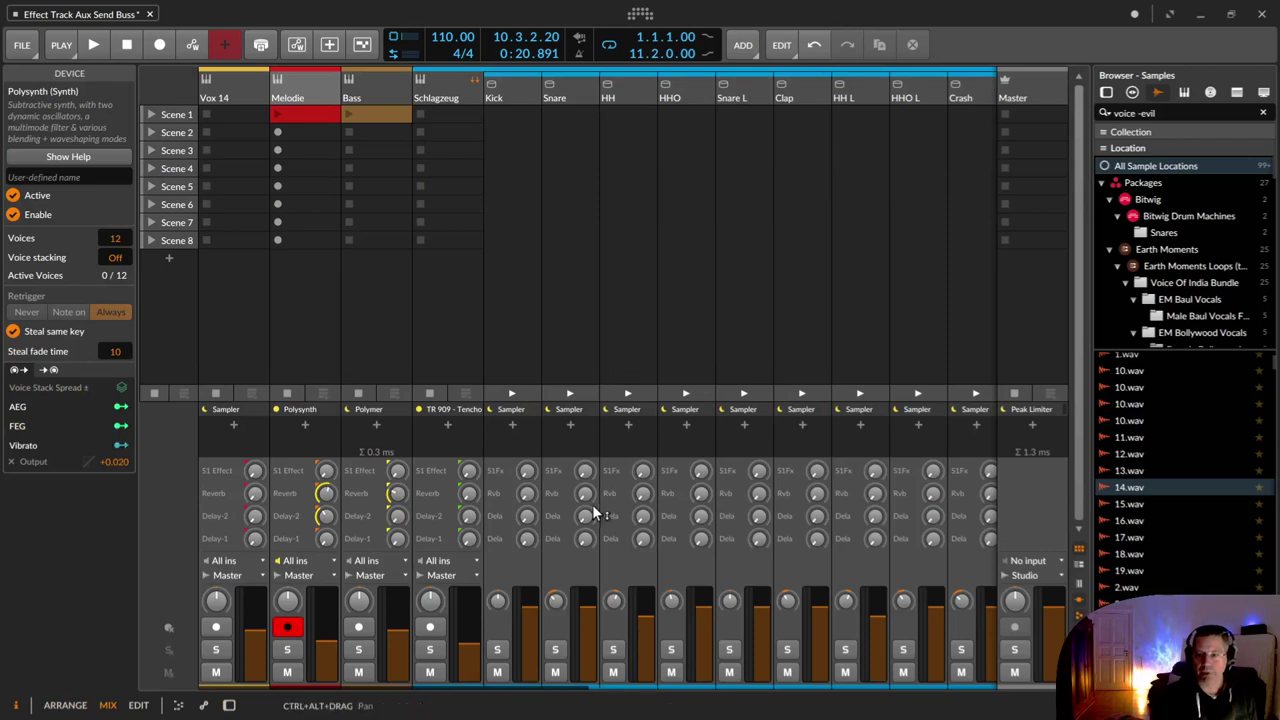
key(Tab)
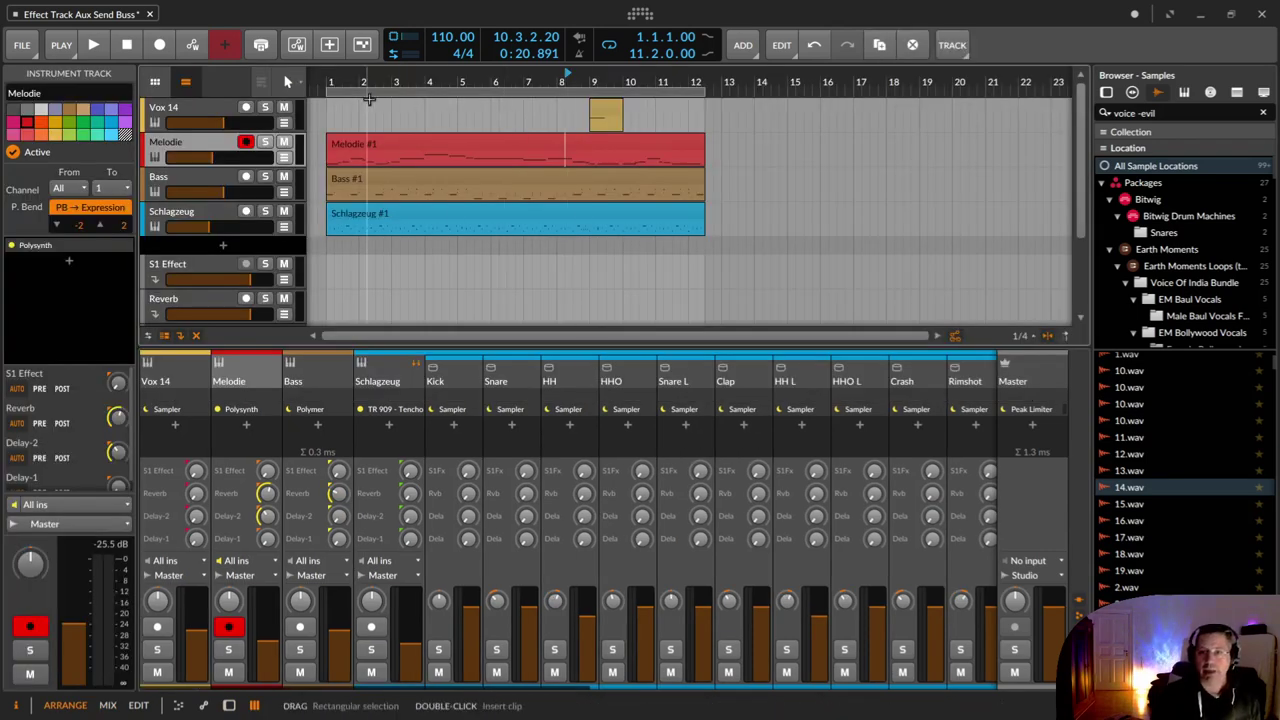
Play from 1.1.1 while trying Delay-1 sends on HH at -7.2 dB, Snare at -9.3 dB and HHO, clear them, and stop playback
click(345, 141)
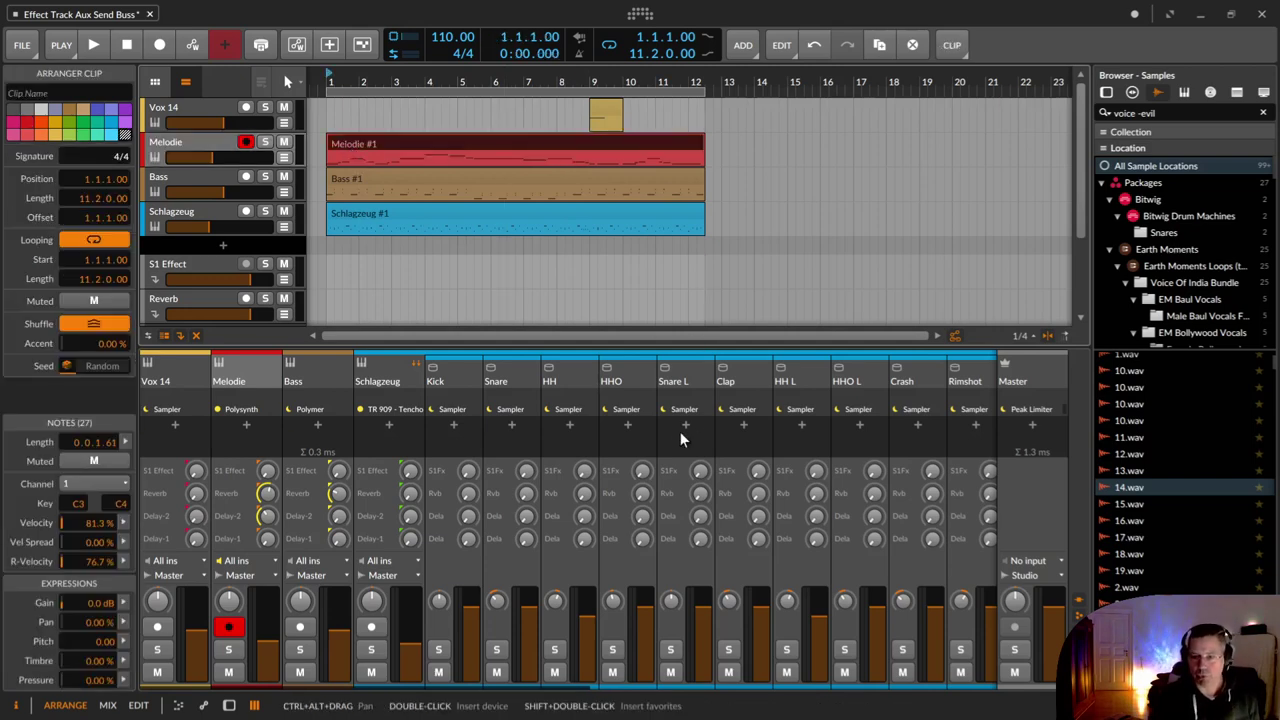
key(space)
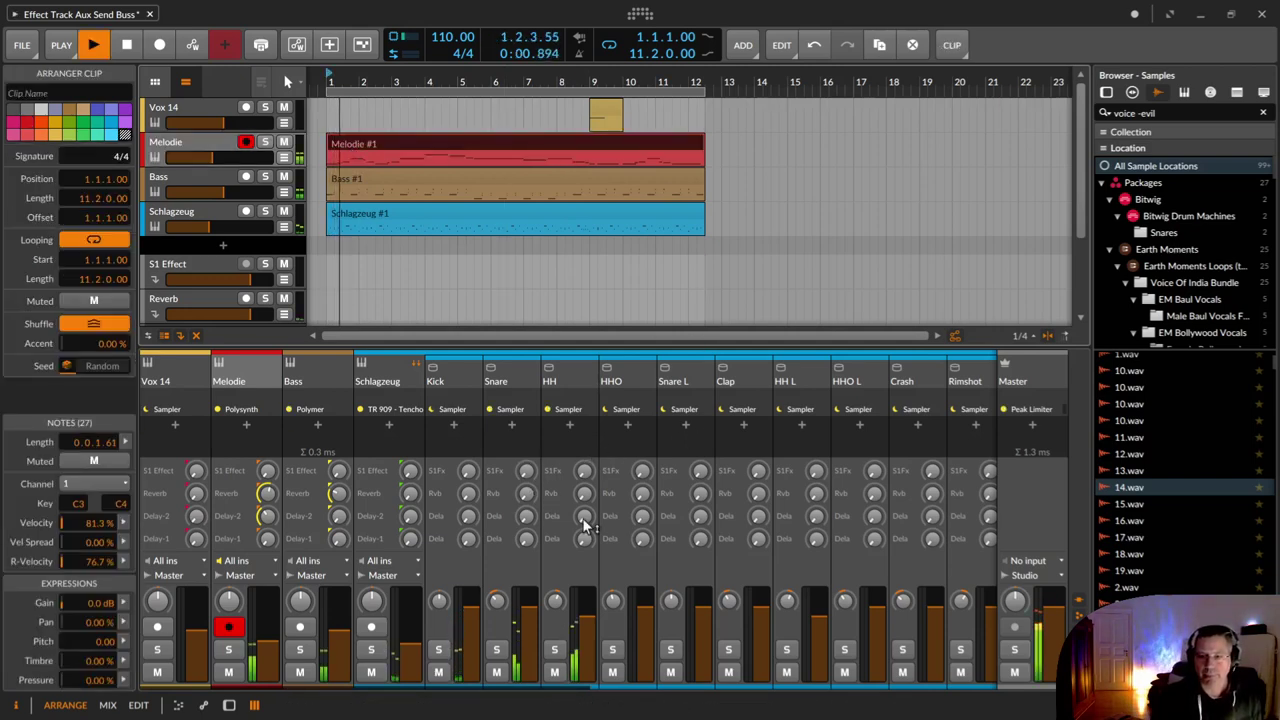
drag(586, 540, 586, 504)
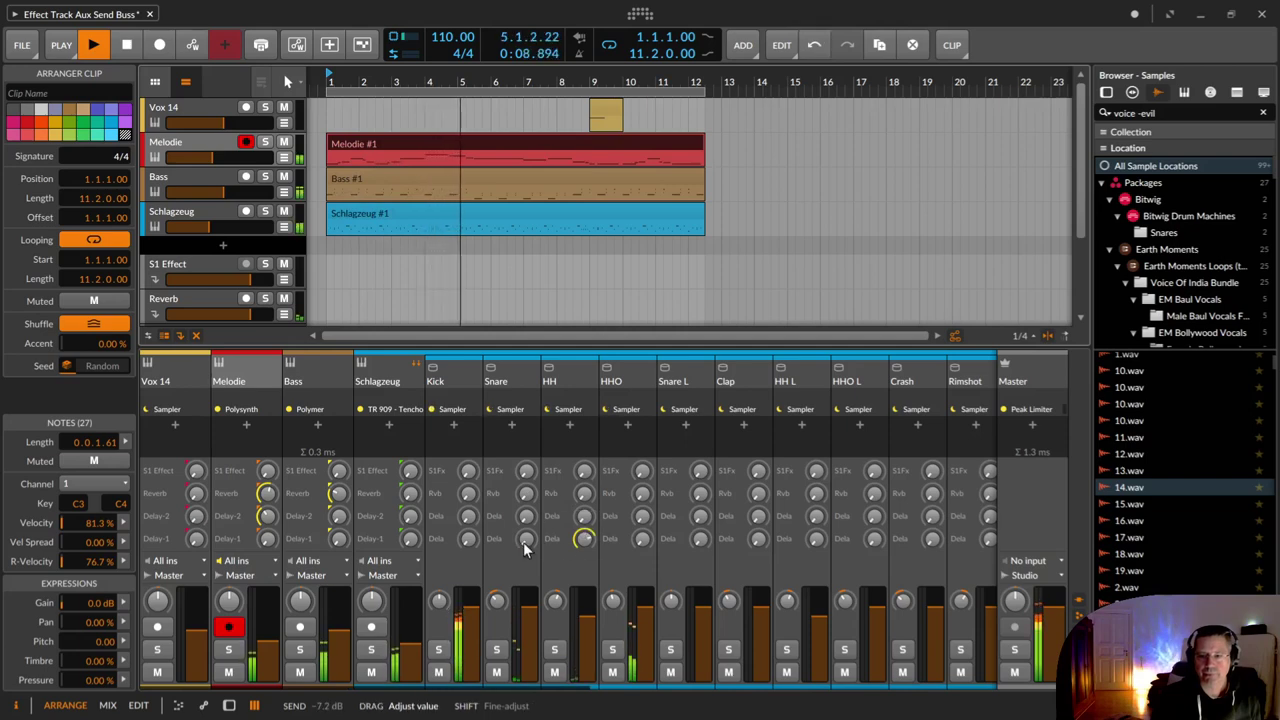
mouse_move(526, 540)
mouse_down()
mouse_move(526, 524)
mouse_move(526, 535)
mouse_up()
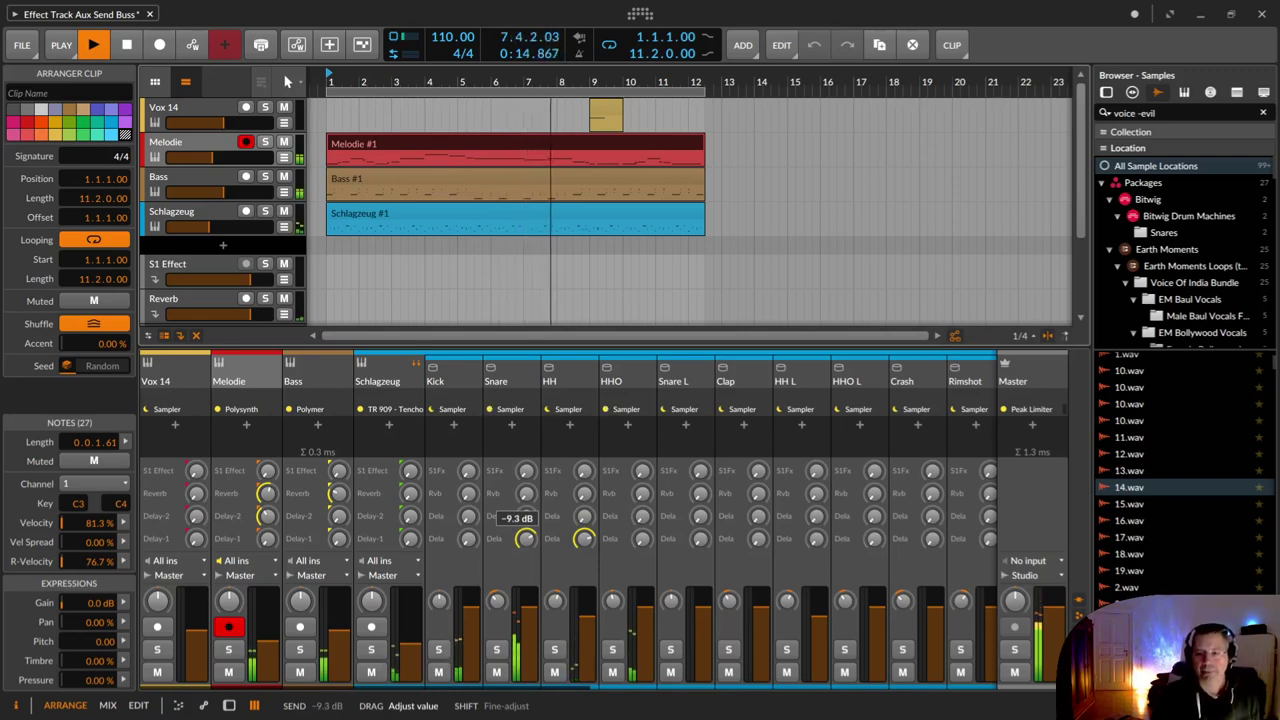
drag(643, 541, 643, 495)
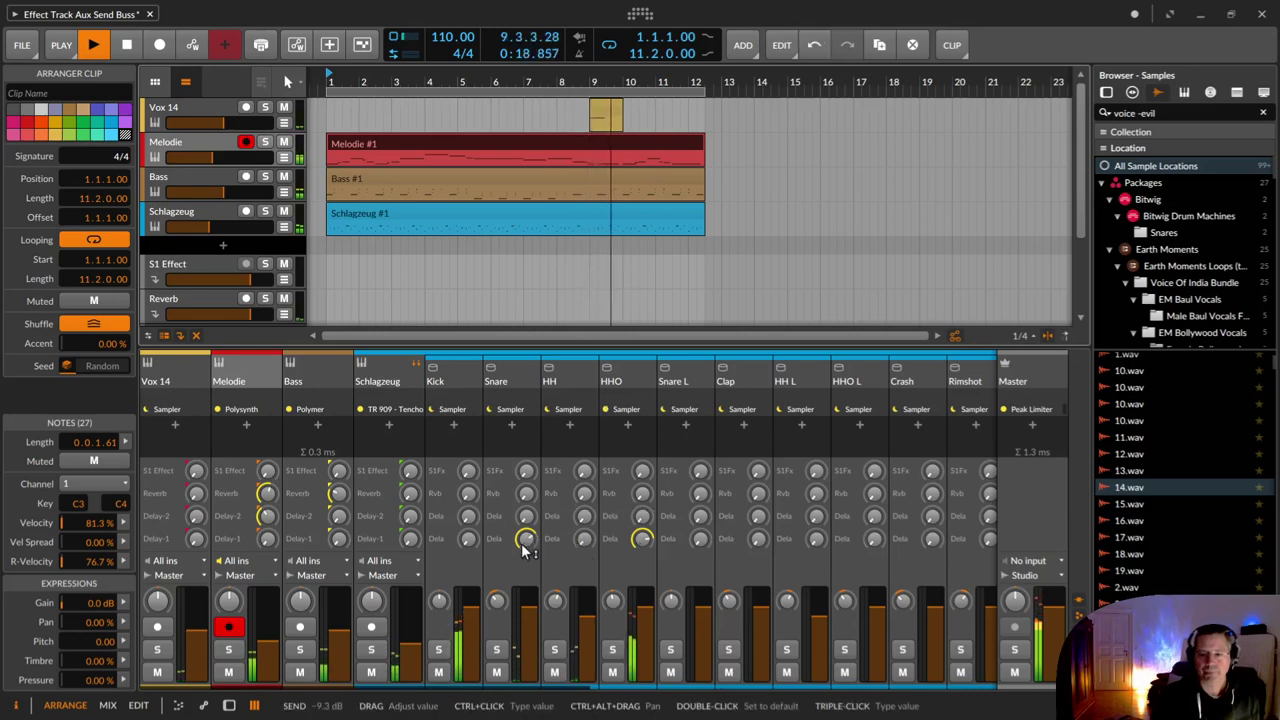
drag(645, 540, 645, 512)
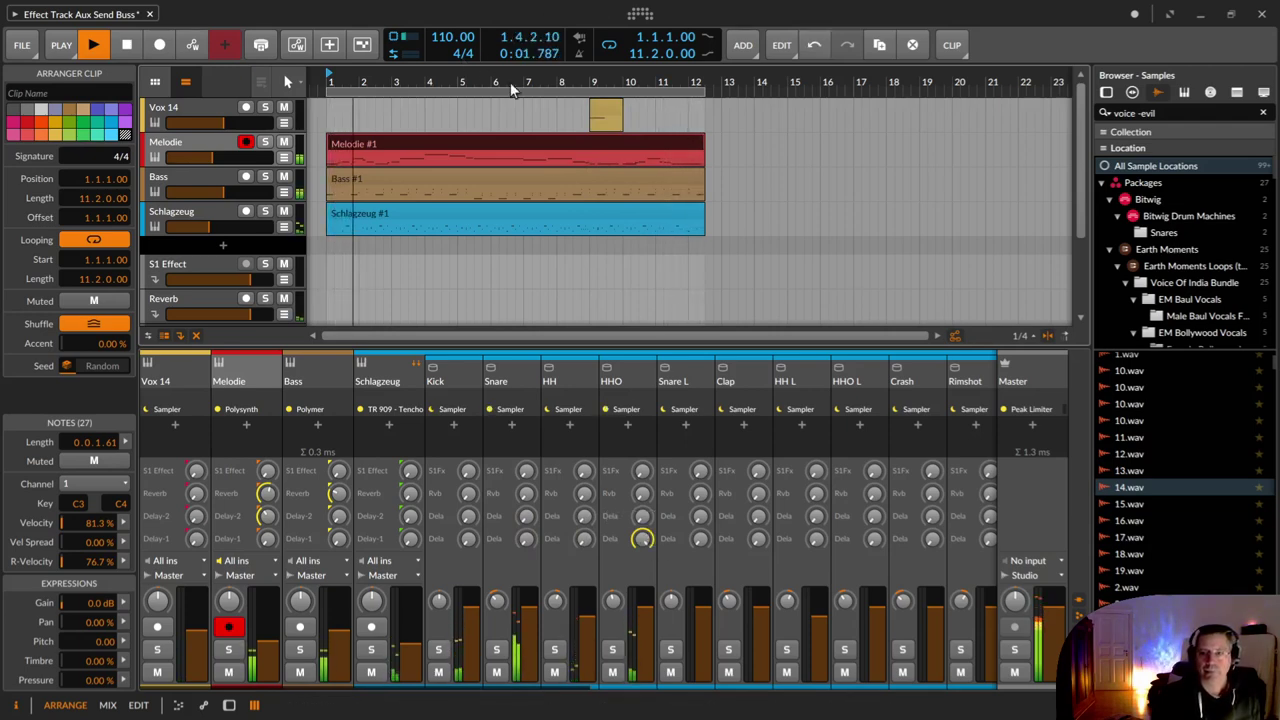
key(space)
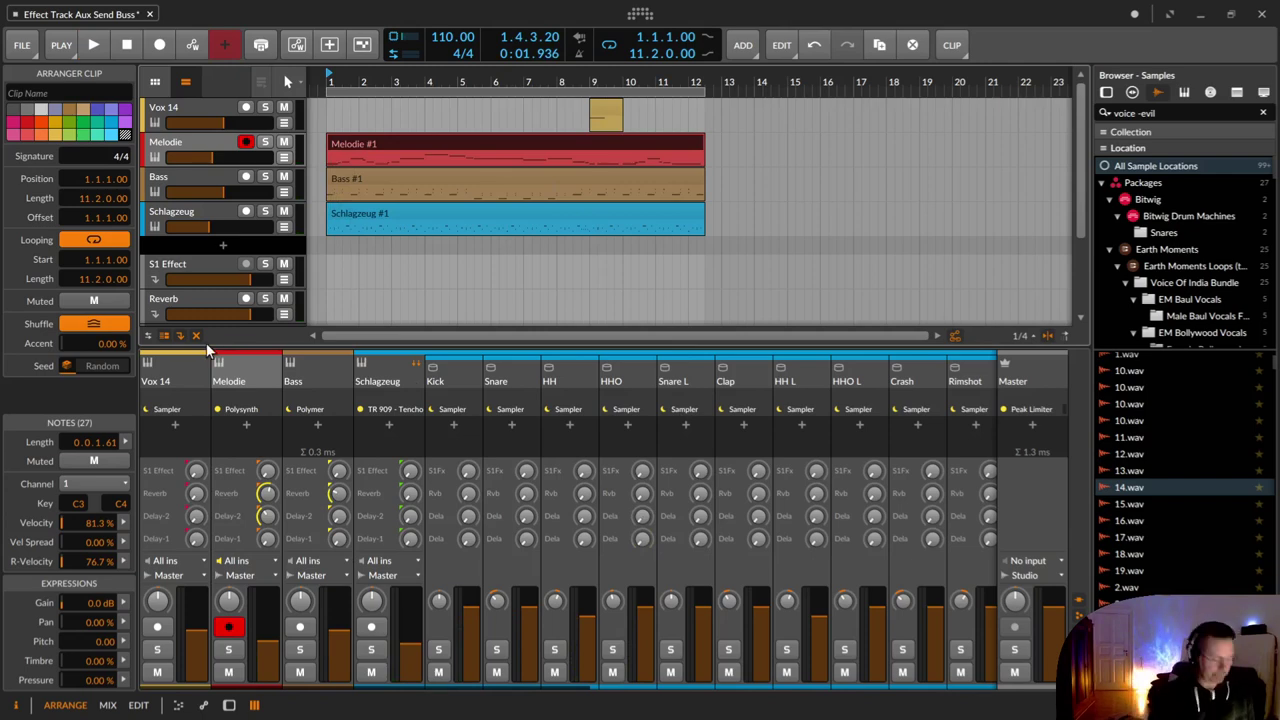
Show the Master track's device chain, solo the Melodie track, and turn off the arranger loop
key(d)
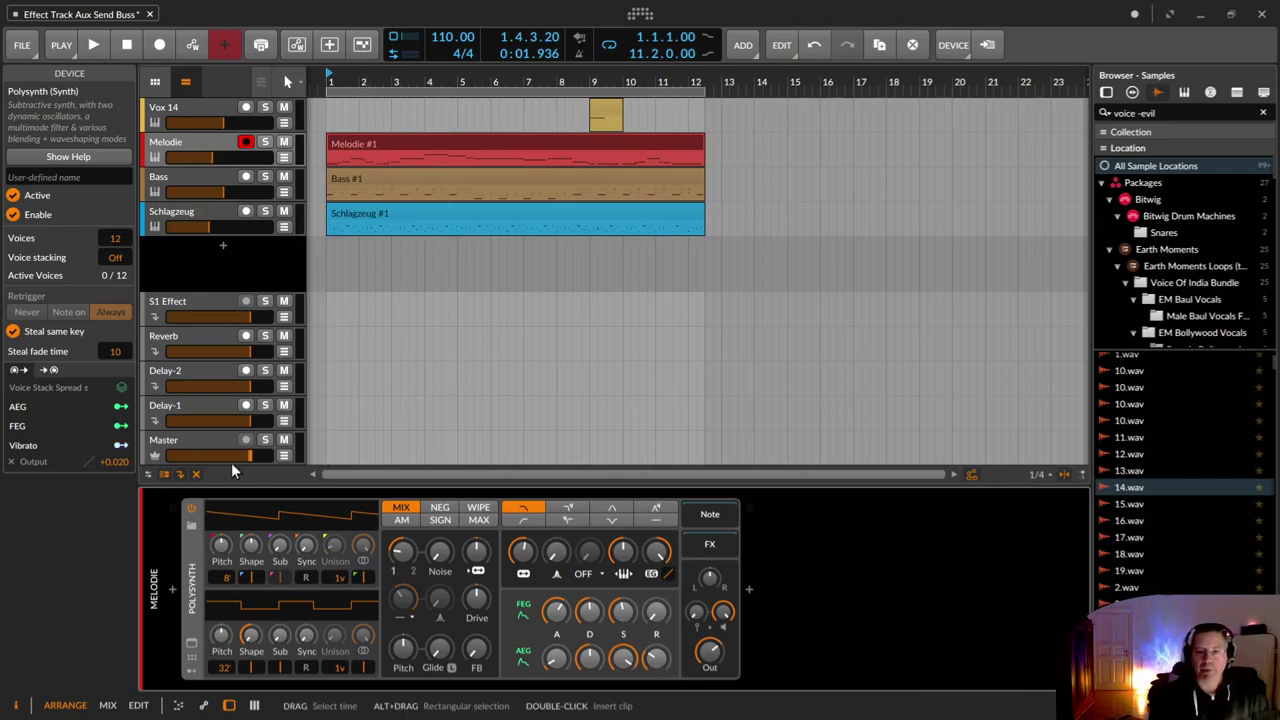
click(192, 441)
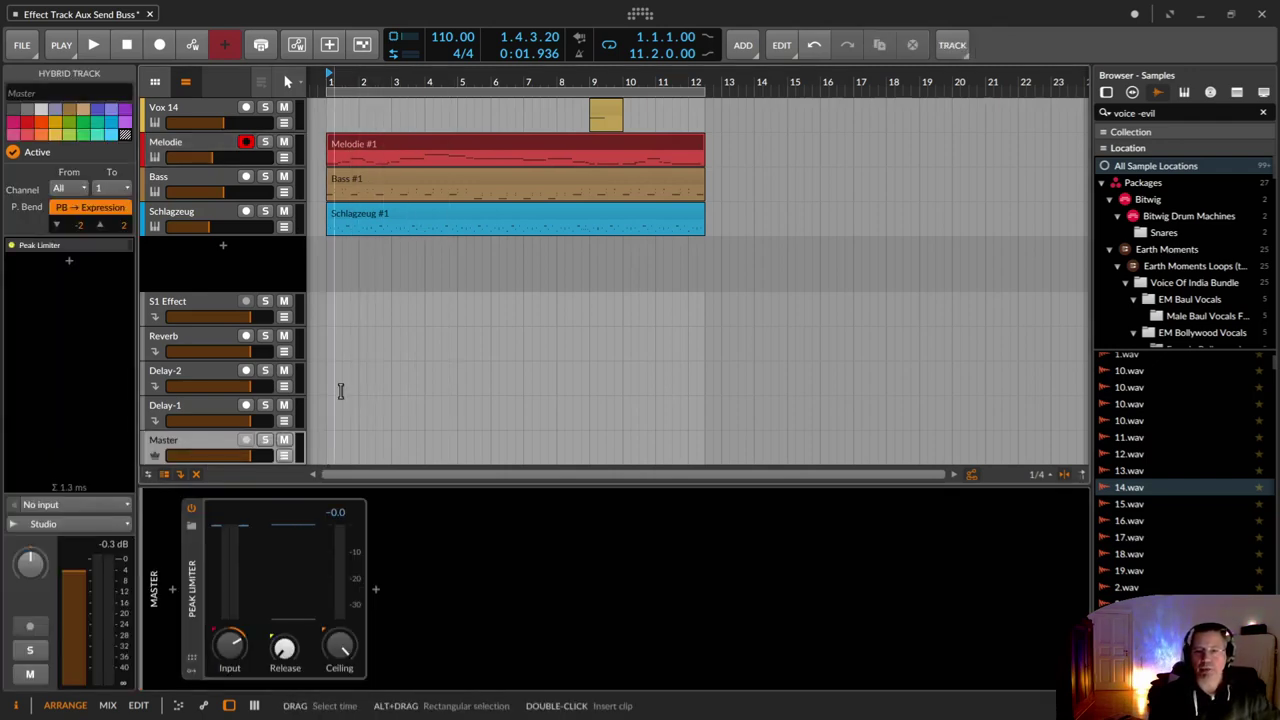
click(263, 141)
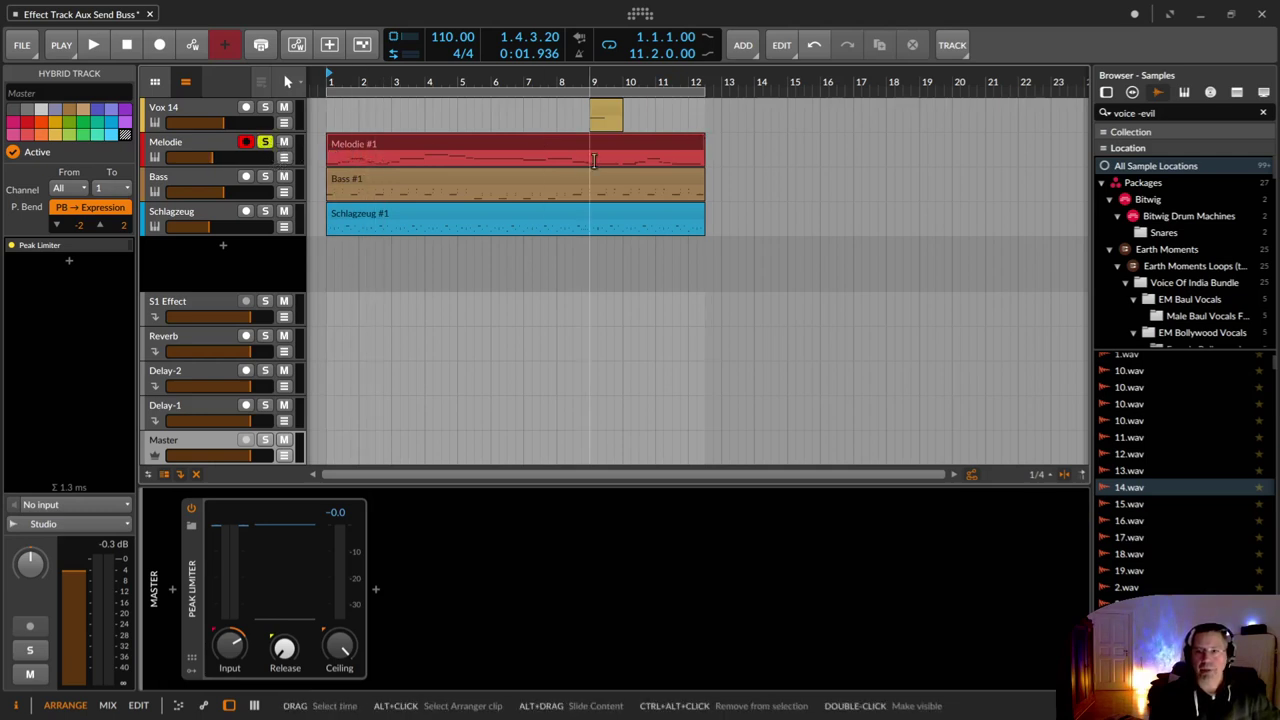
click(682, 148)
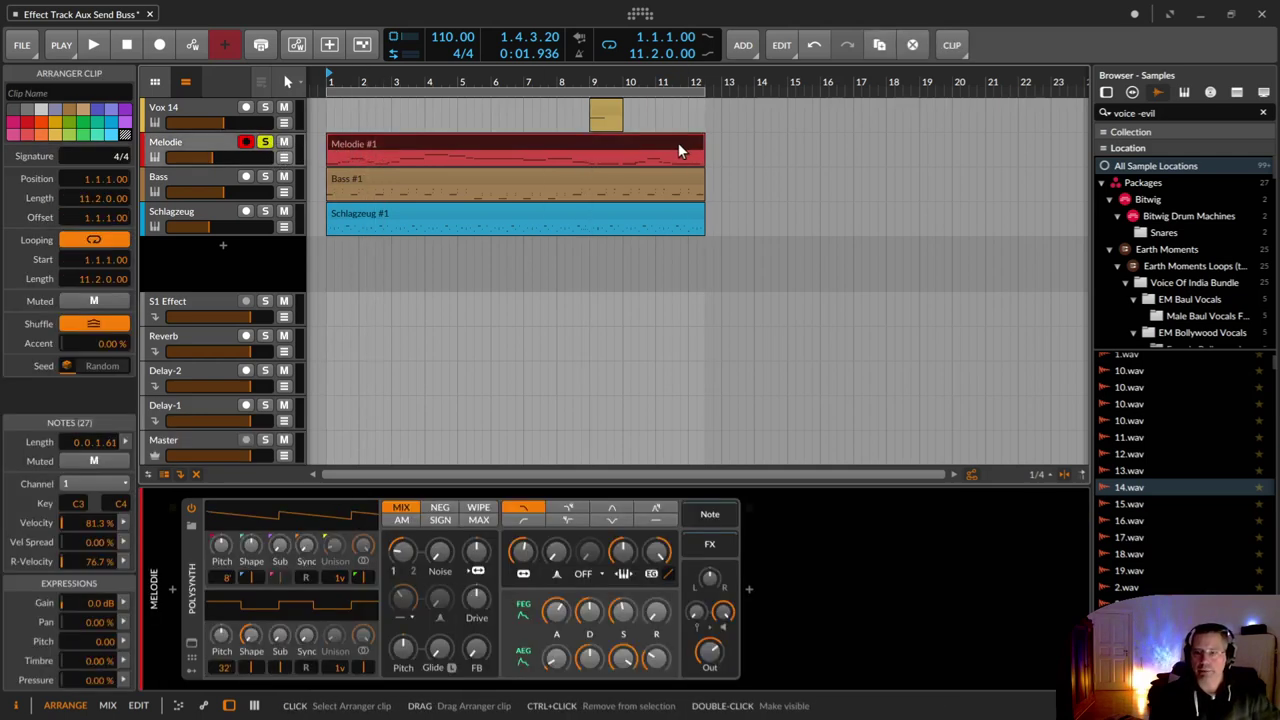
click(609, 45)
Bounce the Master track in place over the range from 1.1.1 to 14.1.1
drag(327, 450, 752, 451)
right_click(648, 449)
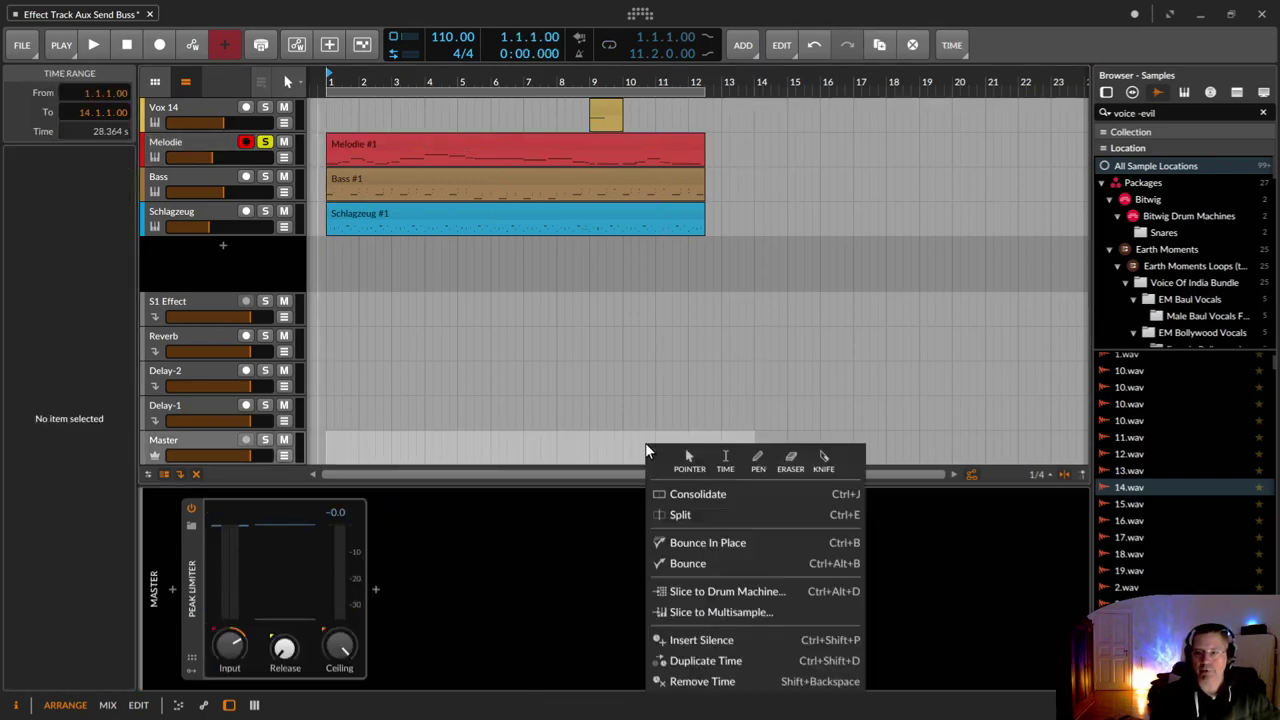
click(705, 542)
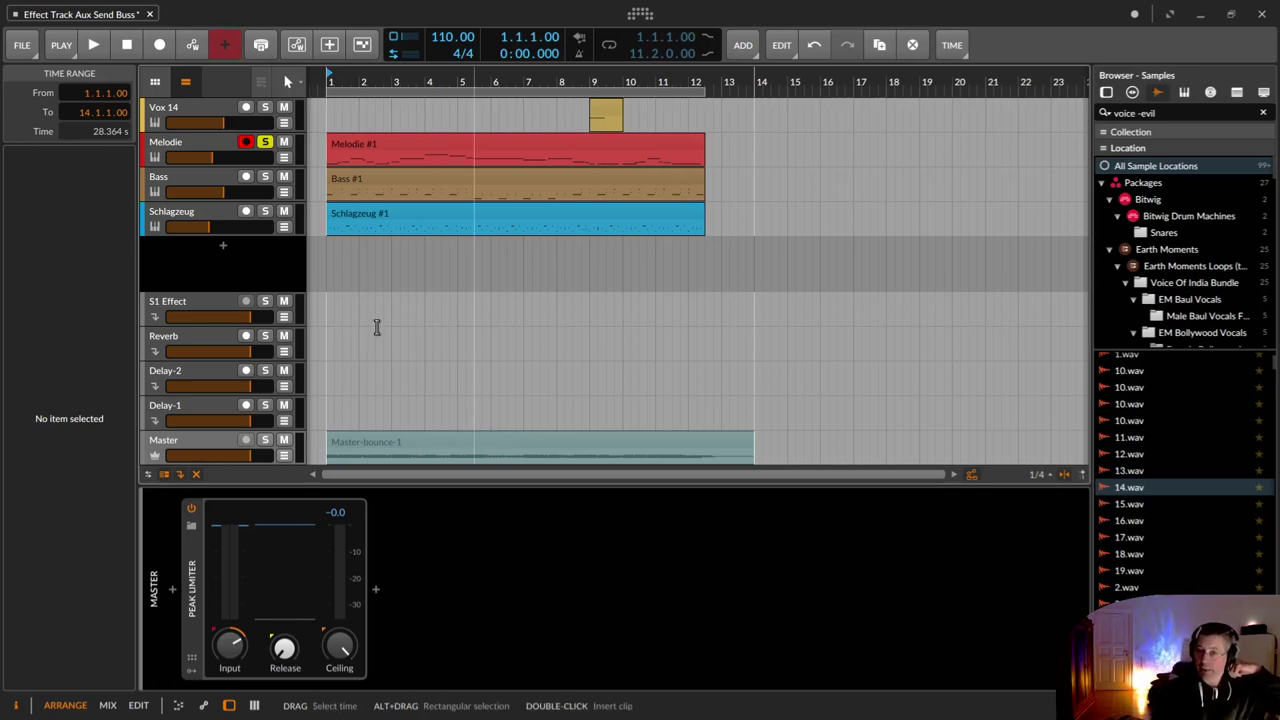
Unsolo the Melodie track and delete the bounced clip from the Master track
click(264, 142)
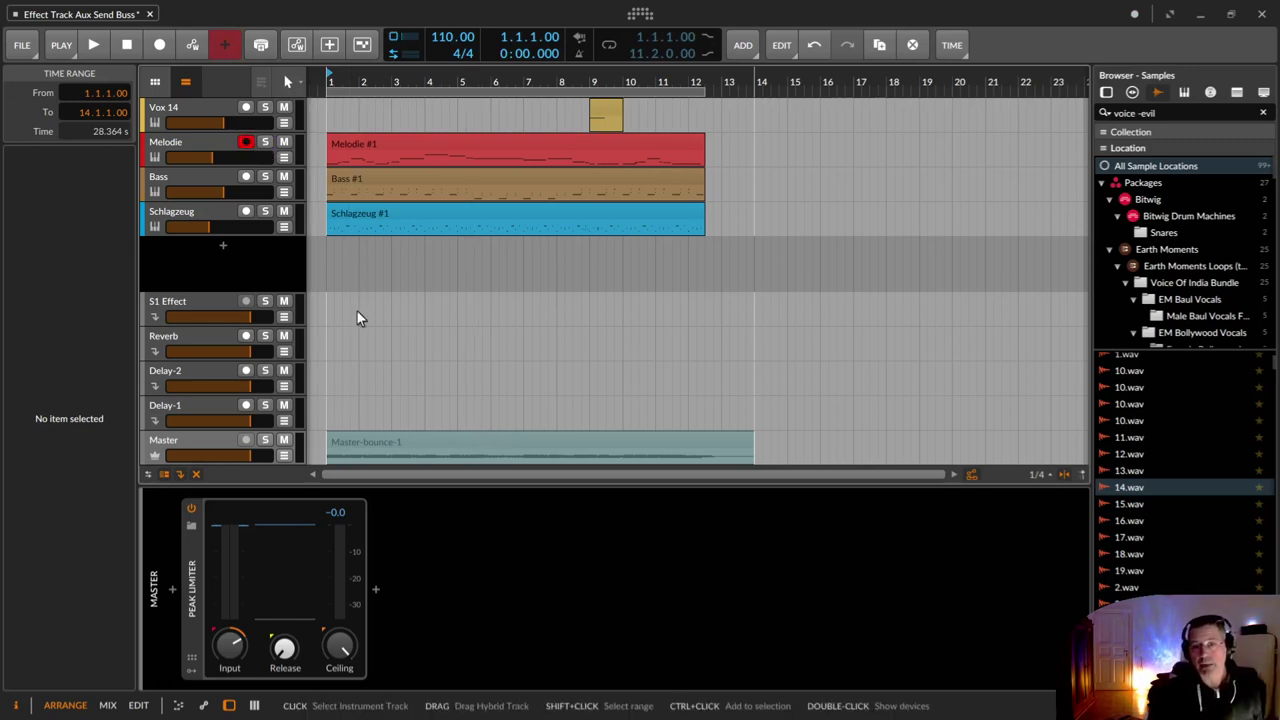
click(797, 414)
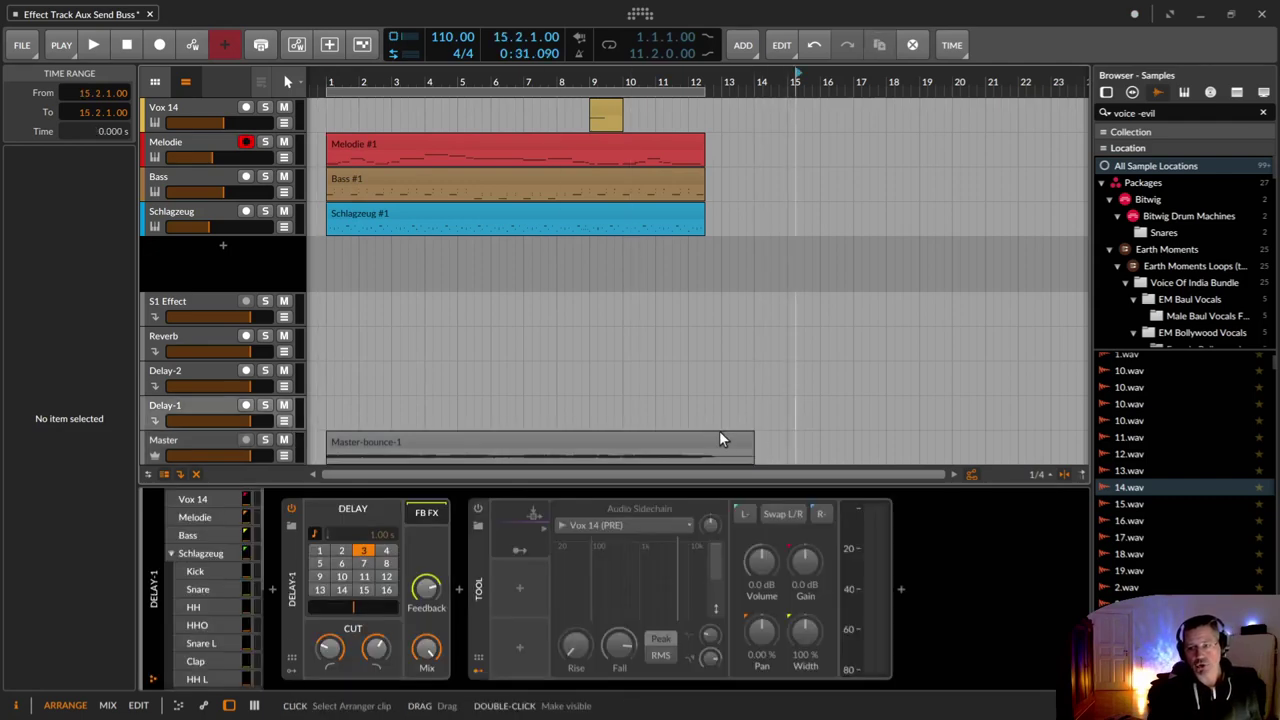
click(722, 438)
key(Delete)
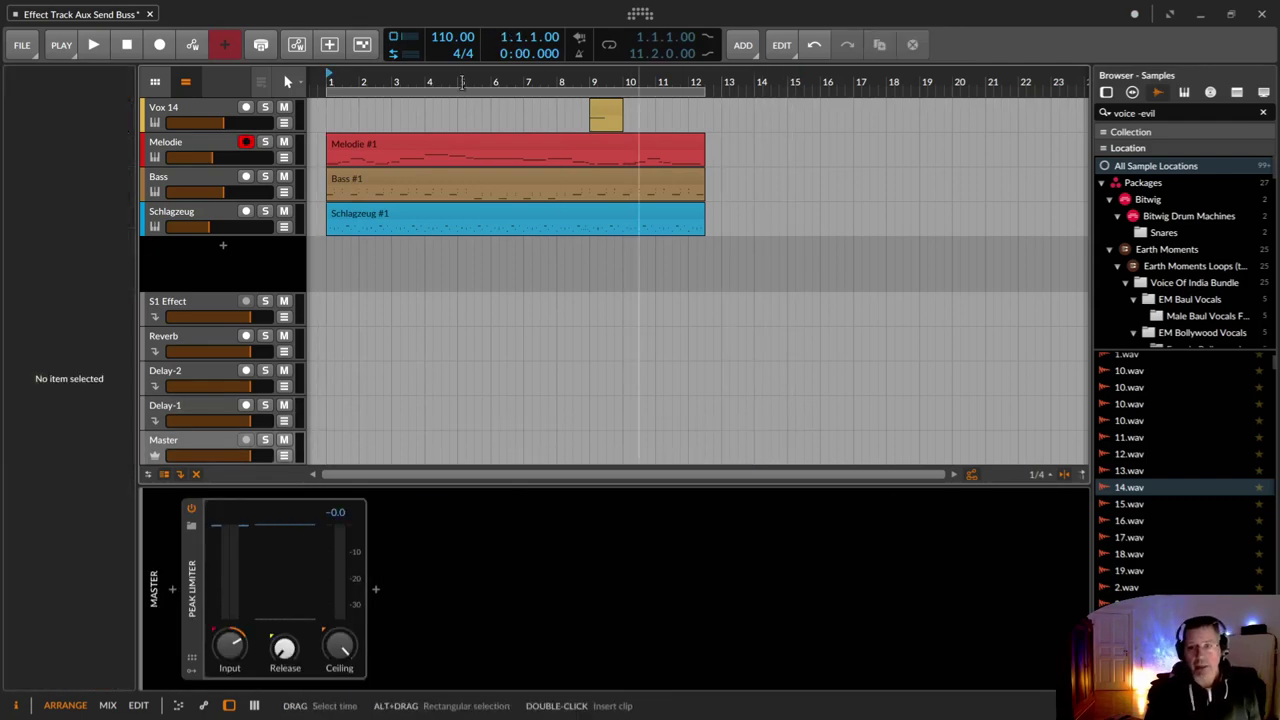
Look through the Melodie, Bass and Schlagzeug clips, and clear the solo and mute on the Melodie track
click(466, 140)
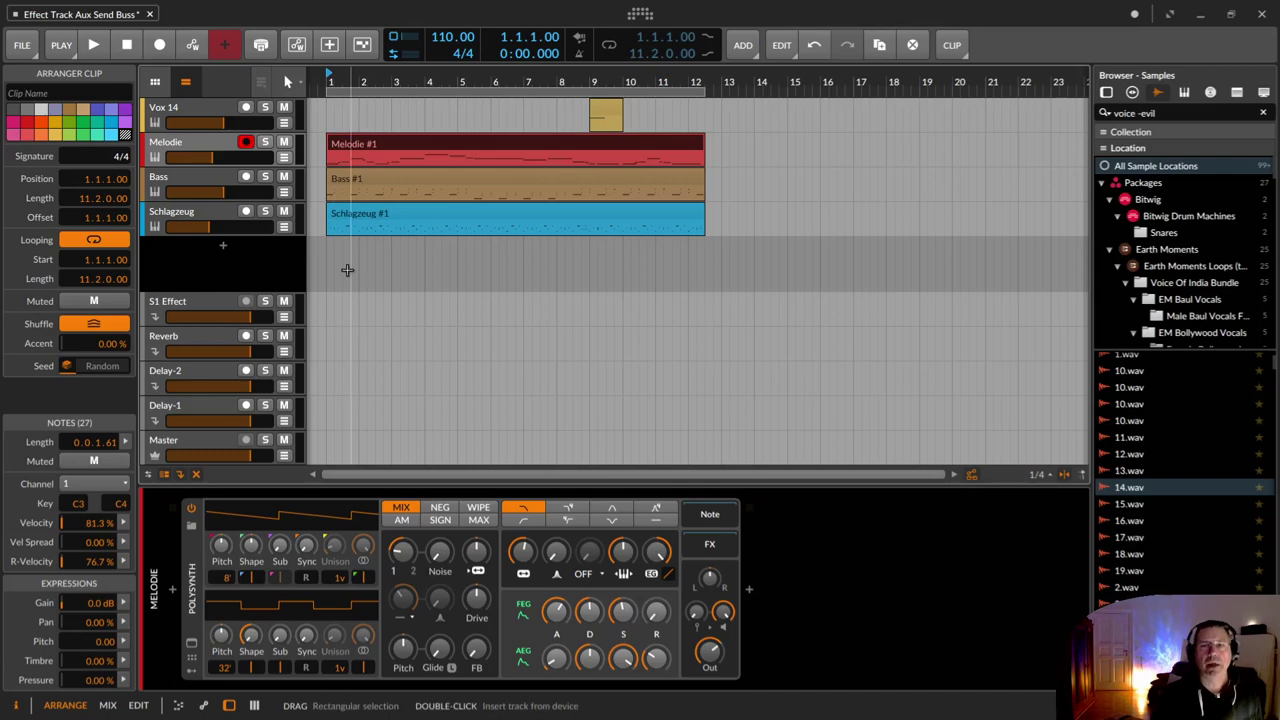
click(361, 178)
click(368, 213)
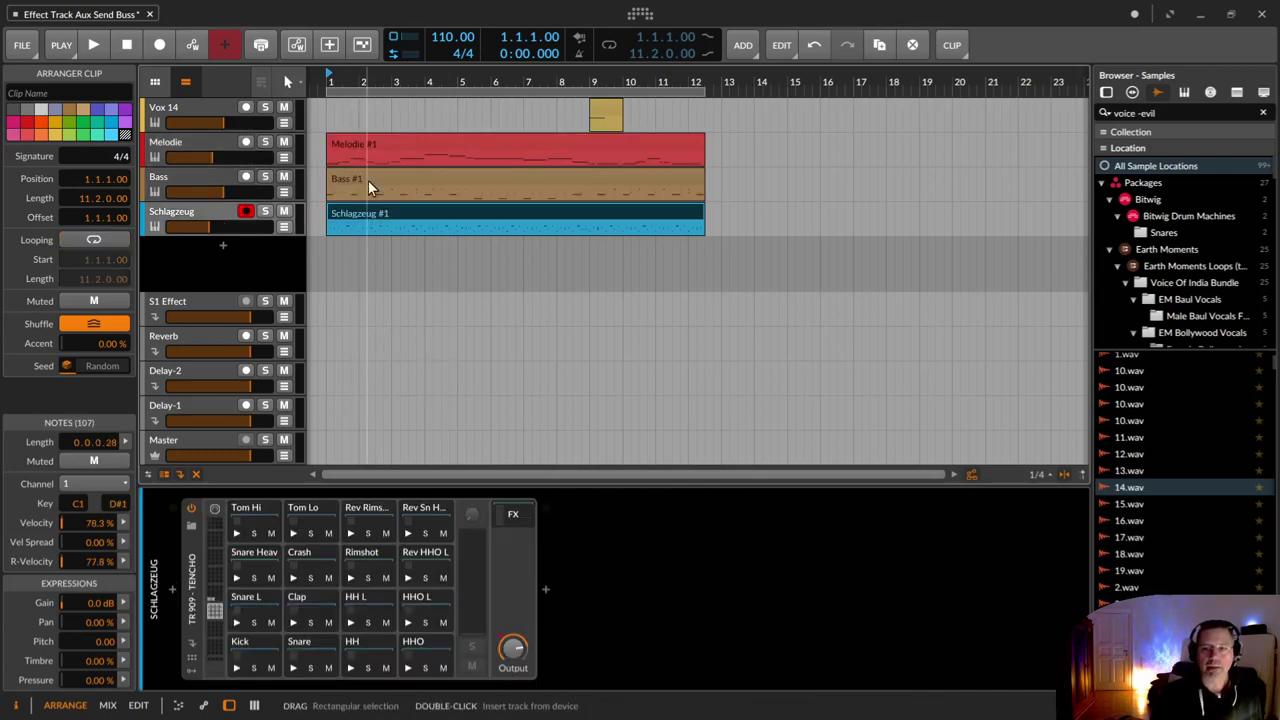
click(365, 146)
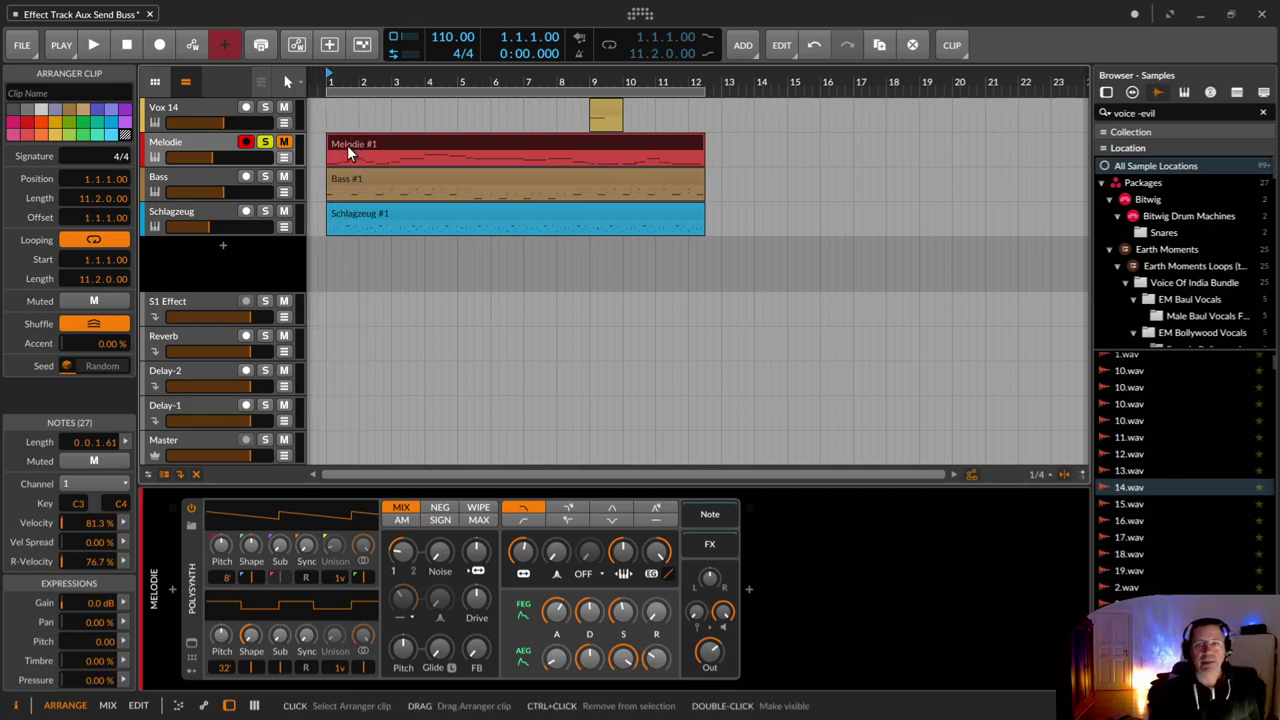
click(284, 144)
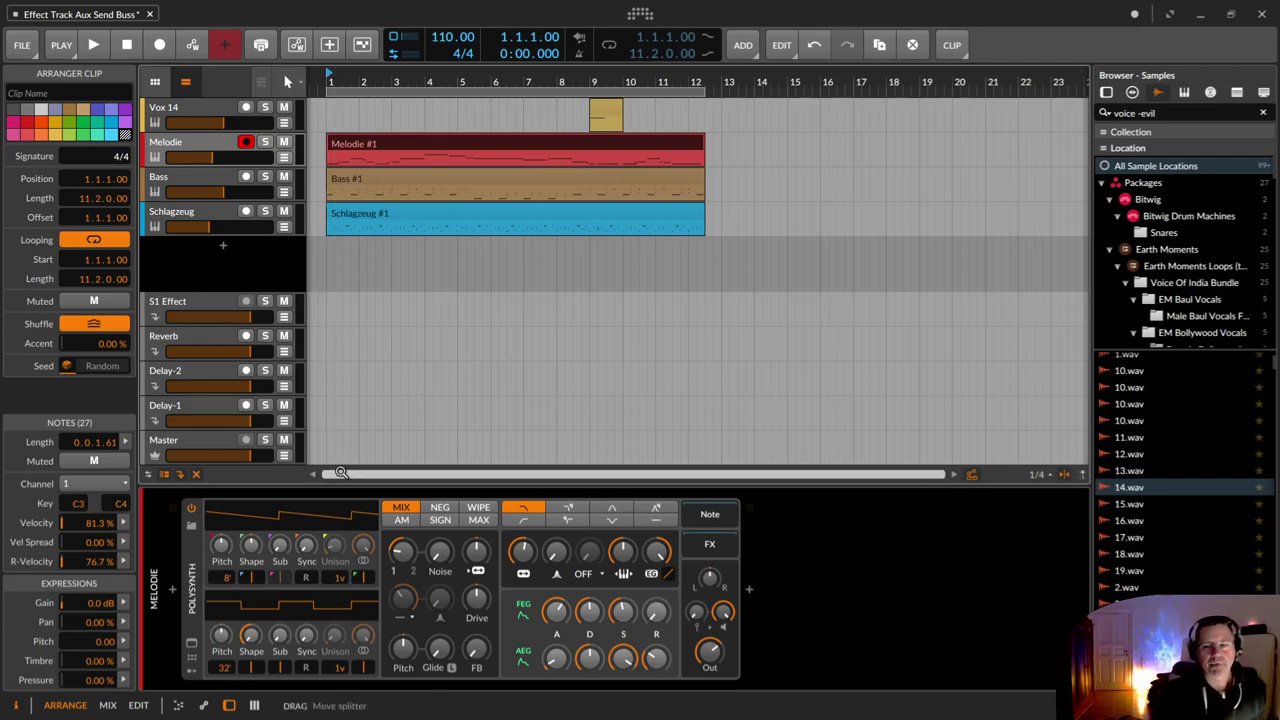
Mark the range from 1.1.1 to 14.2.1 on the Master track, and review the instrument clips and the effect tracks' device chains
drag(327, 448, 760, 442)
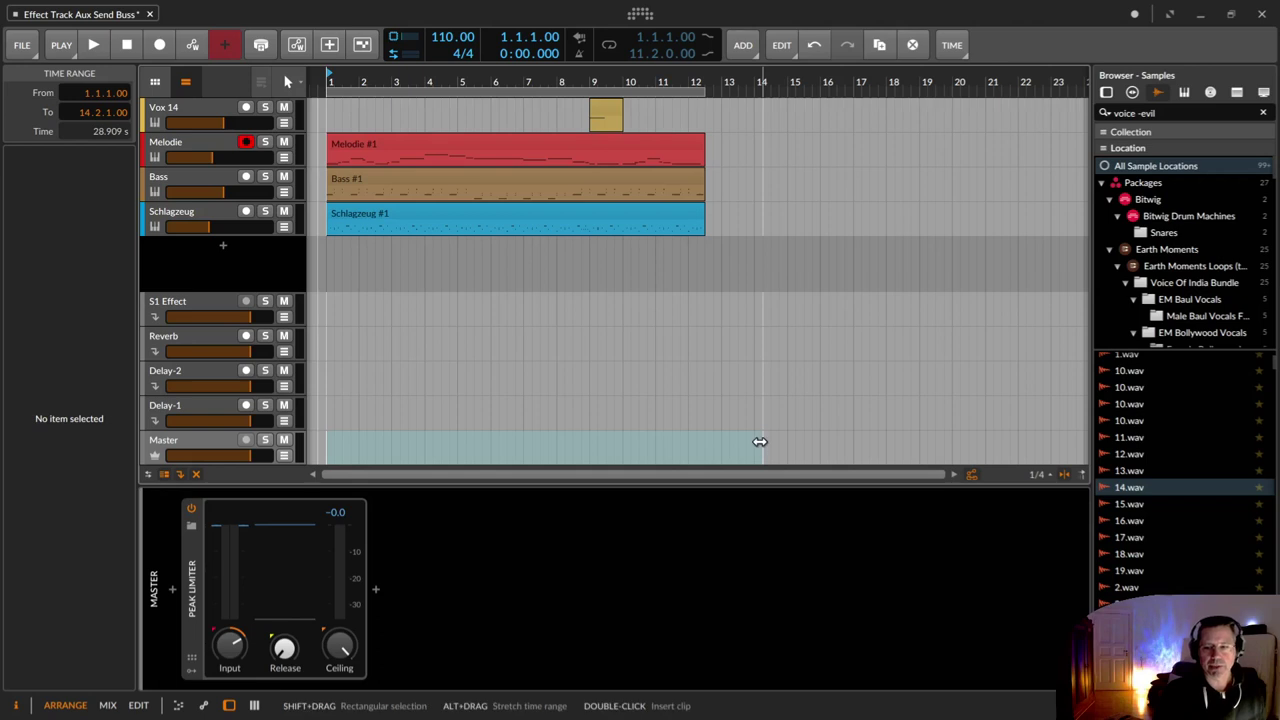
click(473, 330)
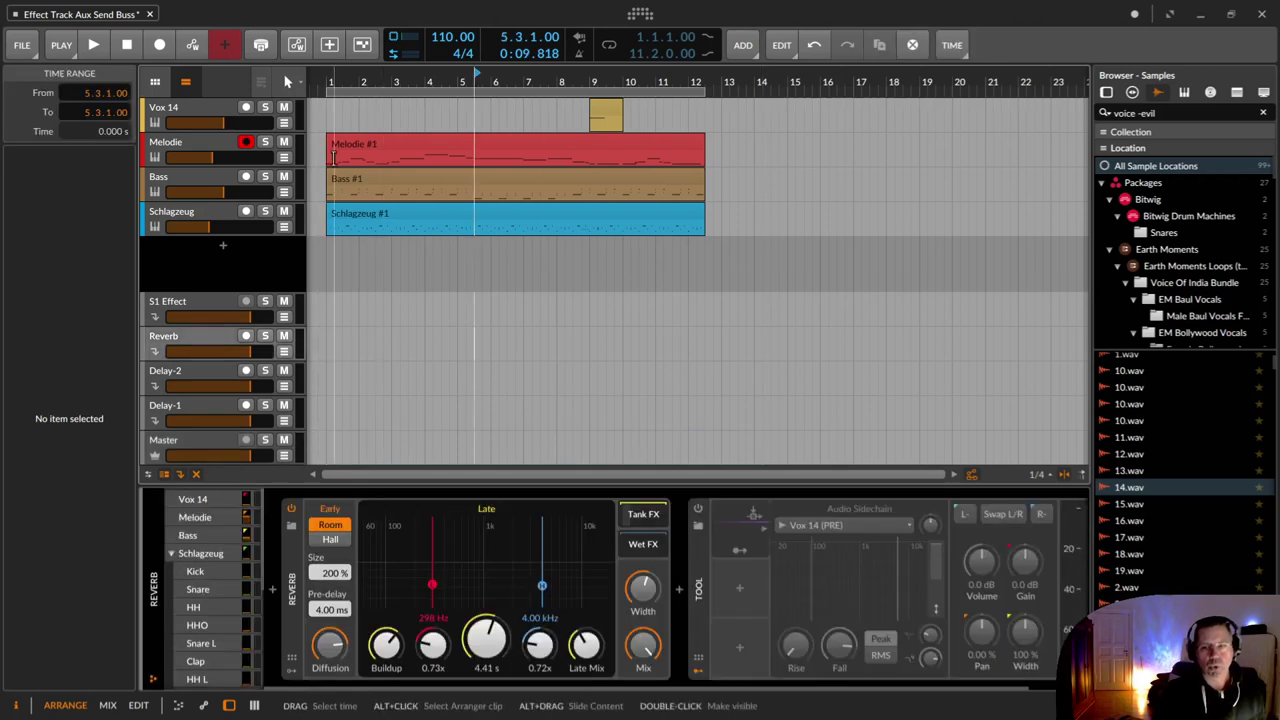
click(349, 144)
click(342, 179)
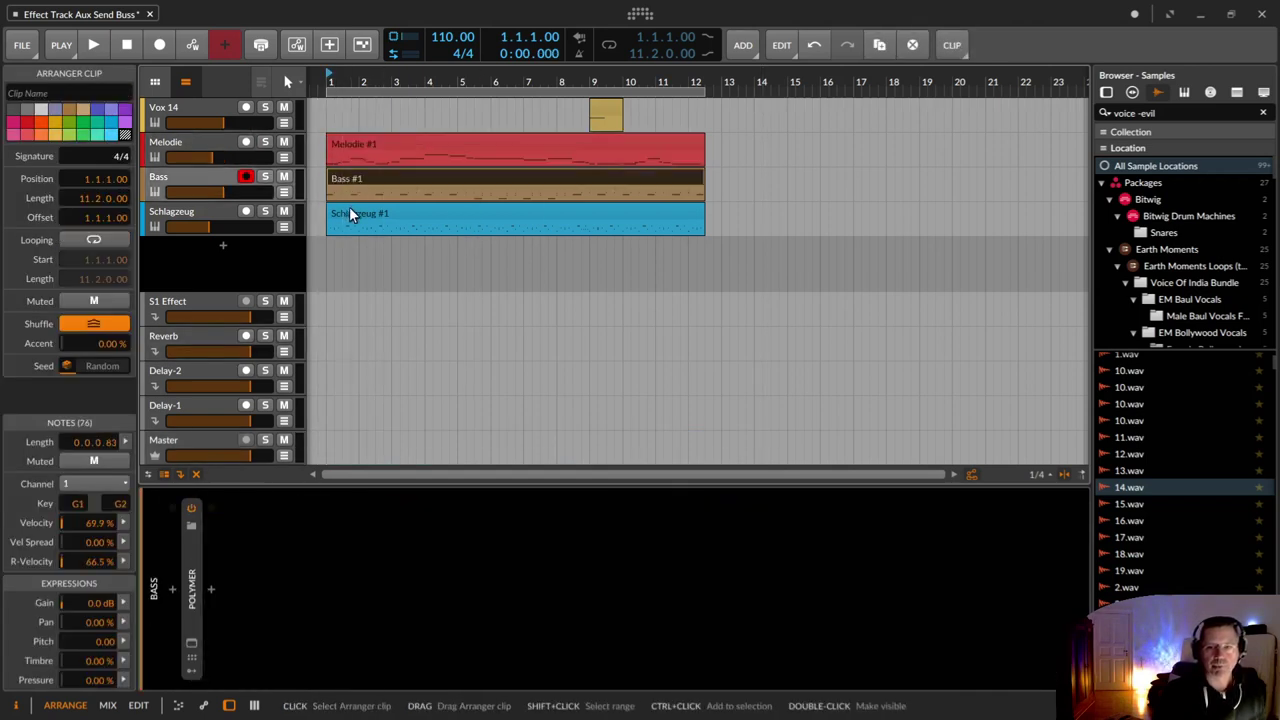
click(349, 206)
drag(340, 316, 343, 318)
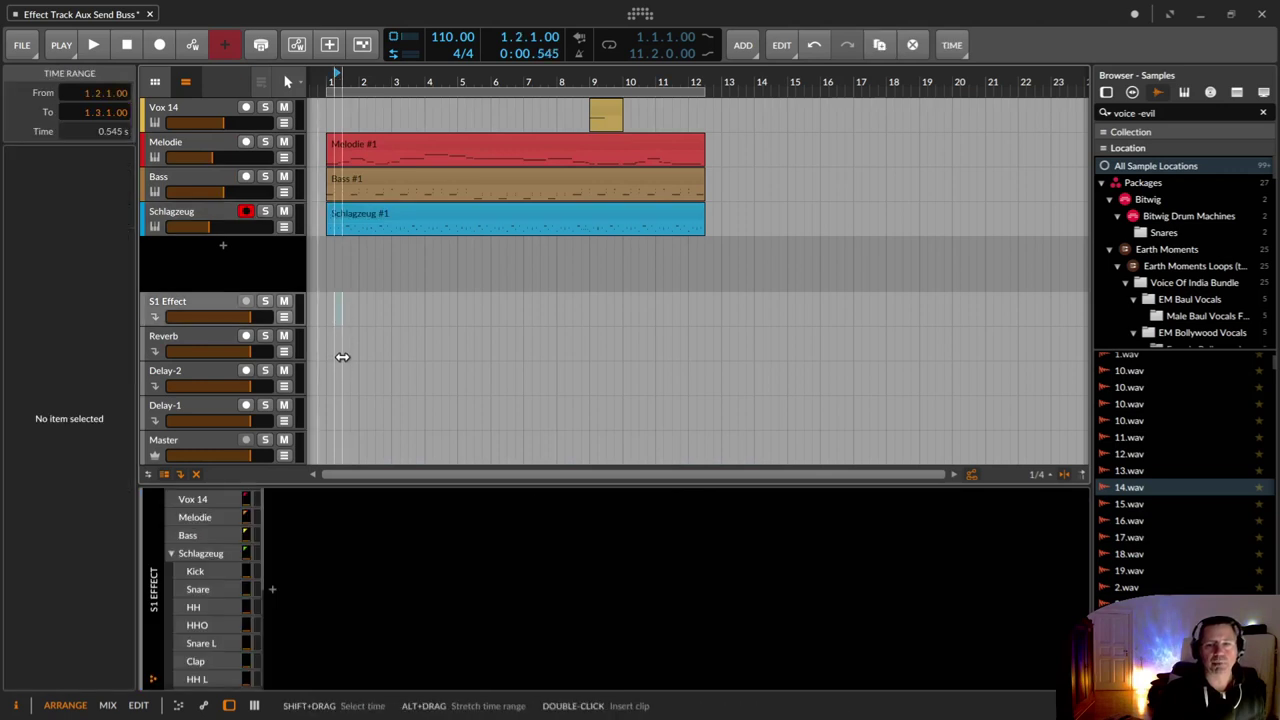
click(367, 404)
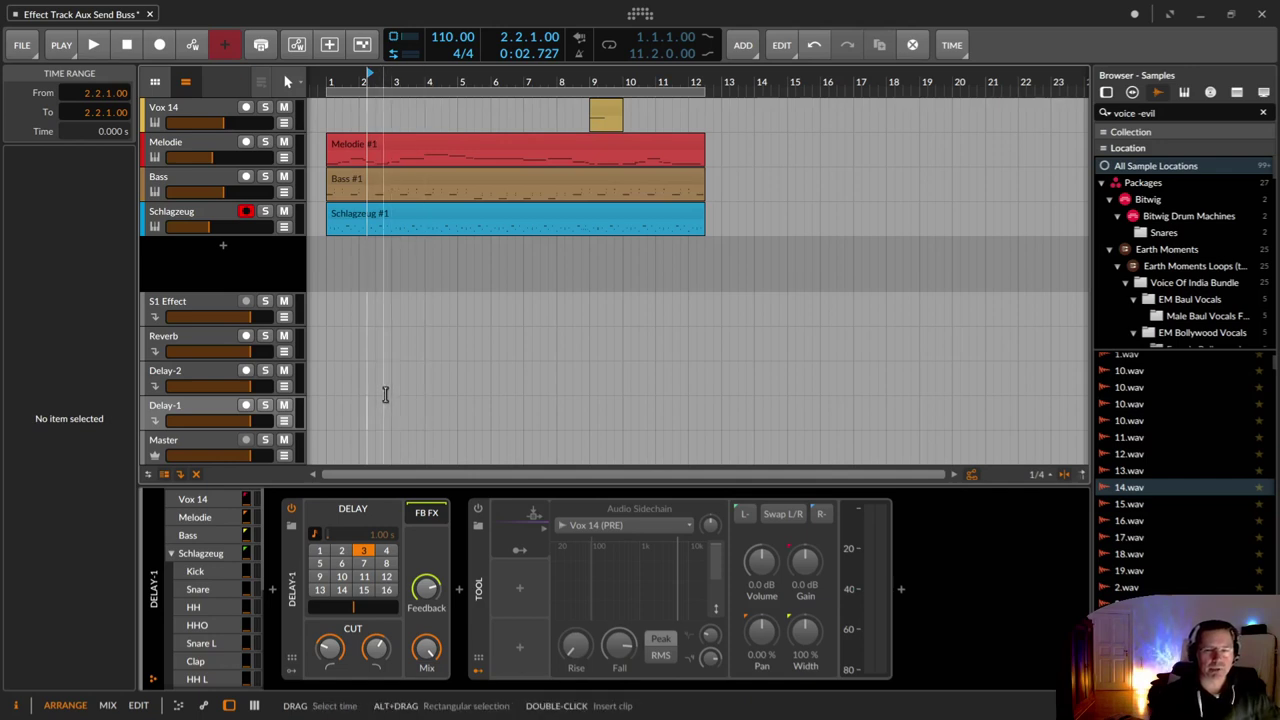
click(385, 394)
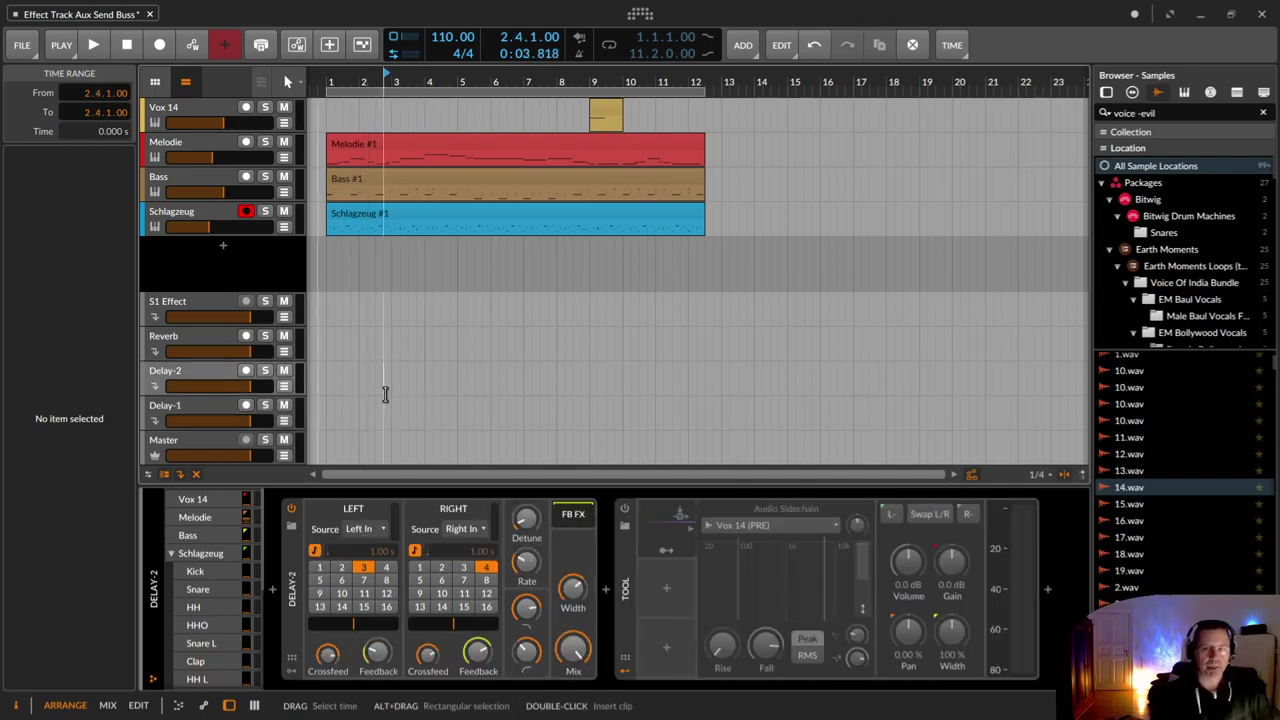